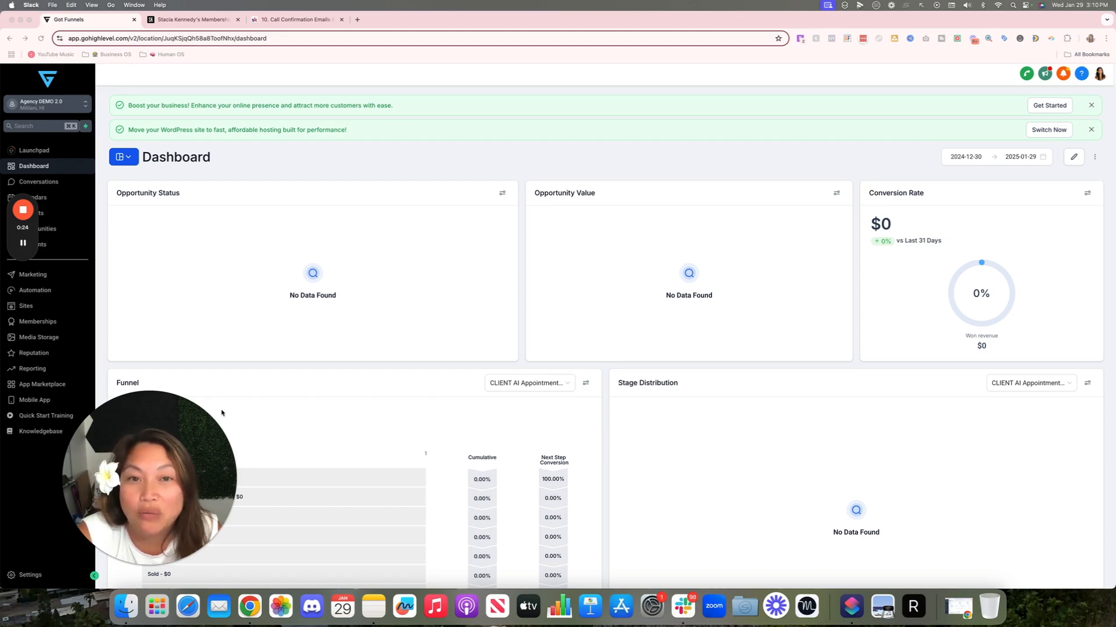
Step: Open the account's Integrations settings and check the Google account connection
left_click_drag(180, 446, 266, 384)
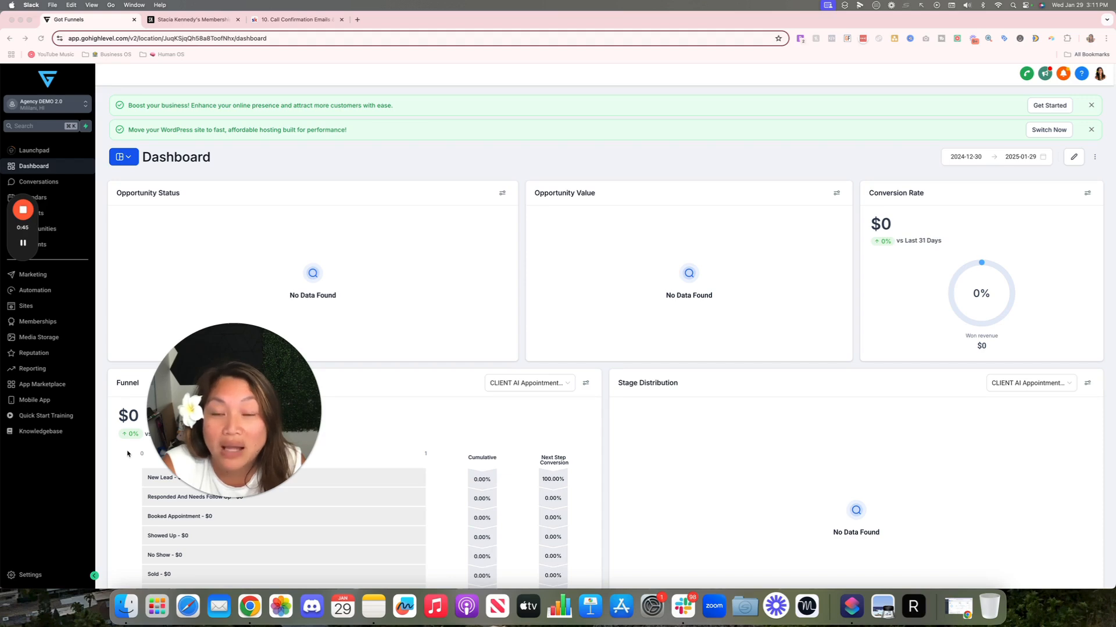
left_click(41, 575)
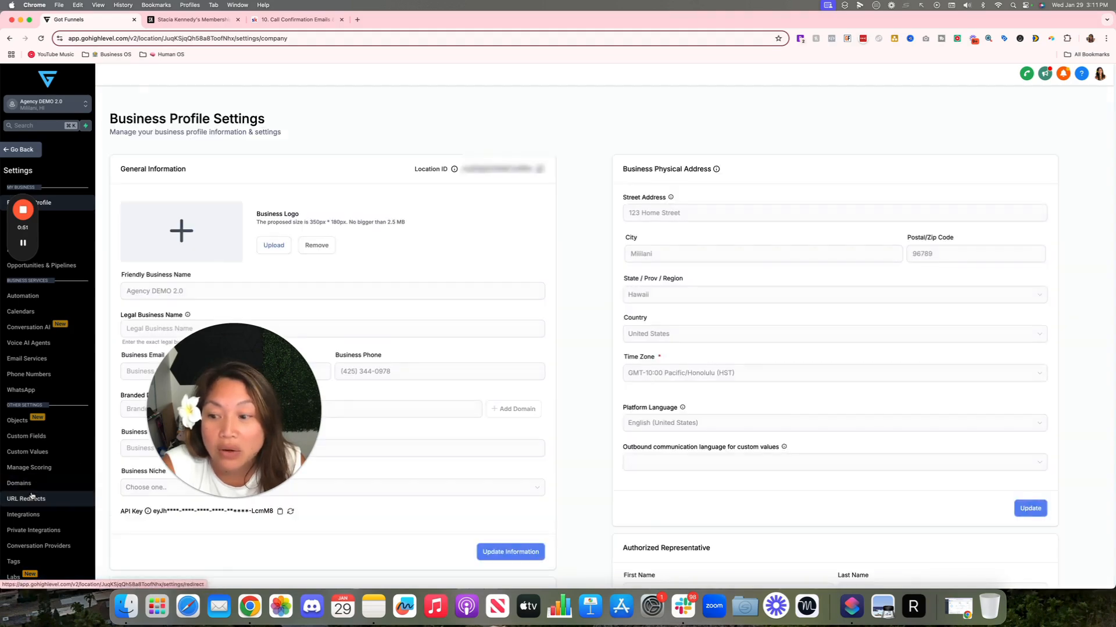
left_click(30, 516)
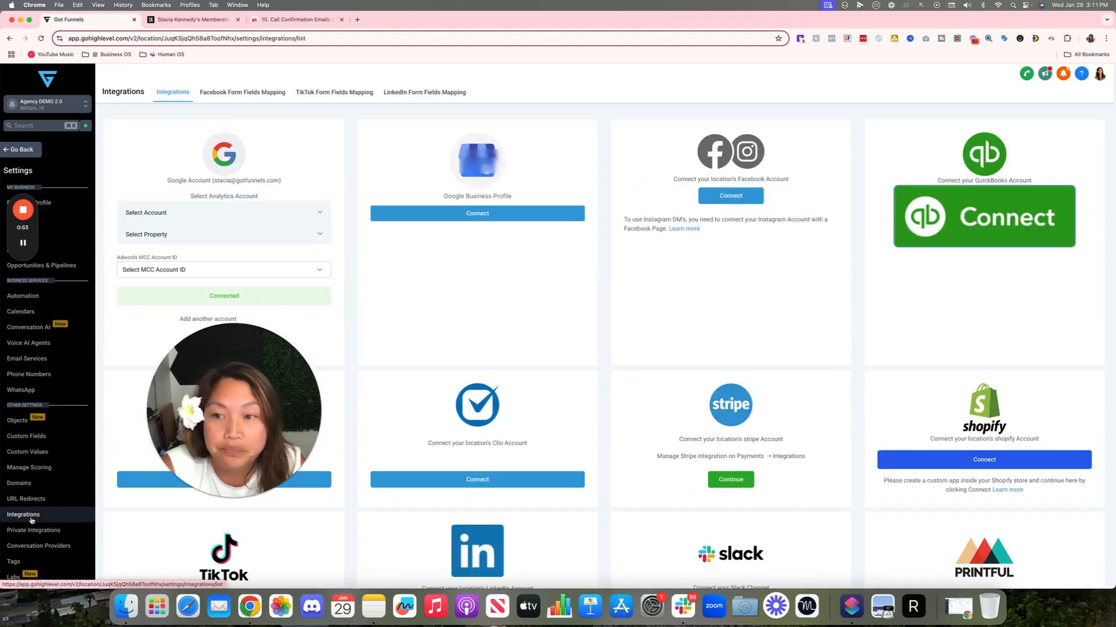
left_click_drag(278, 401, 549, 366)
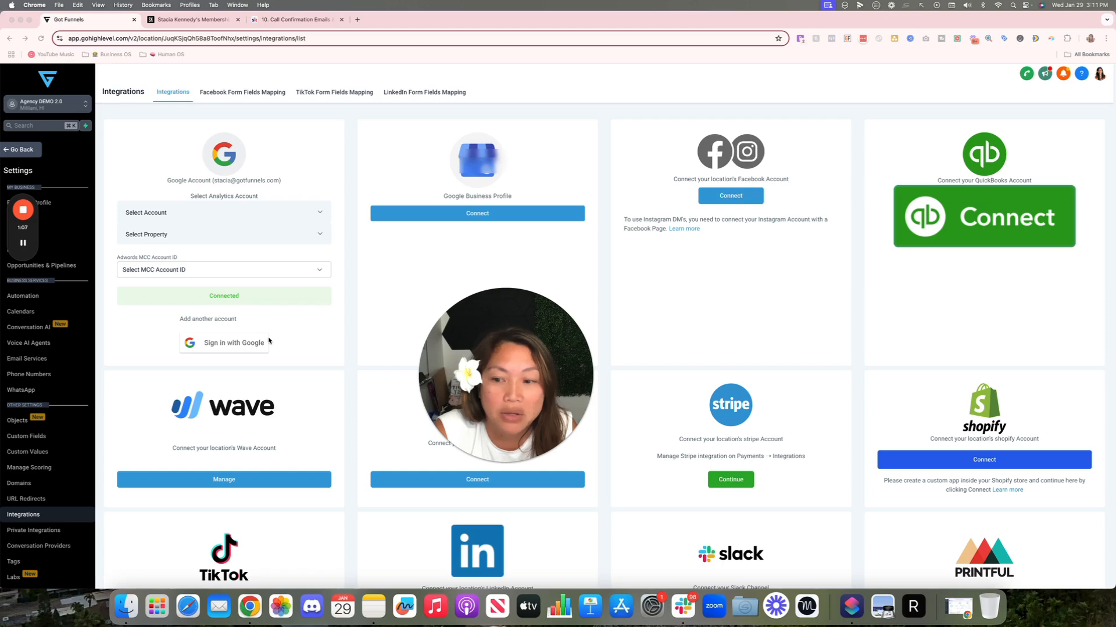
left_click_drag(14, 216, 139, 328)
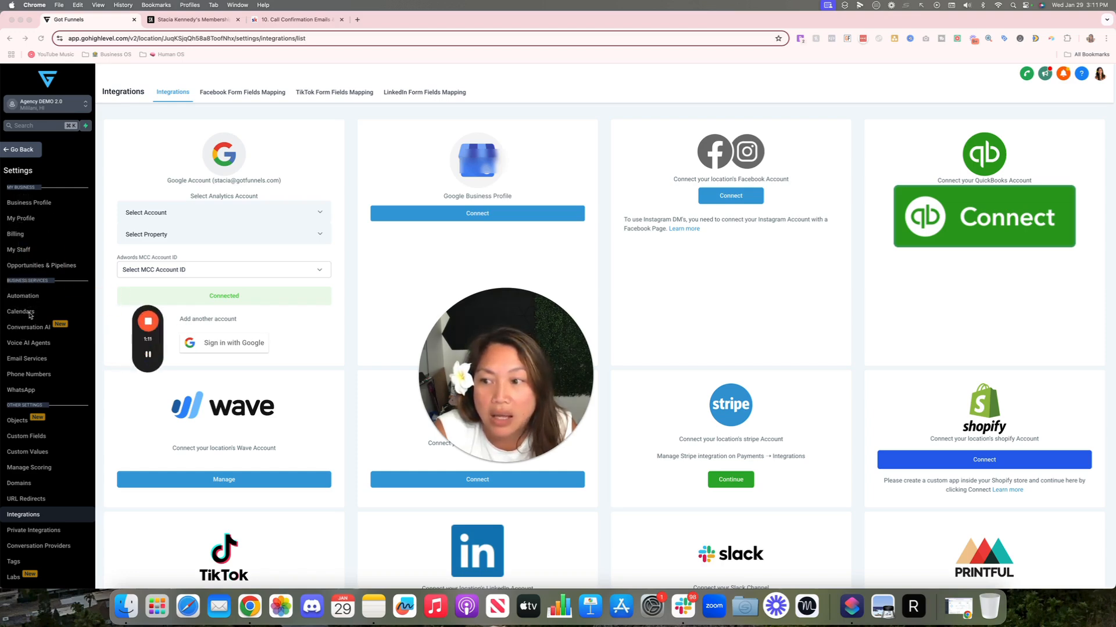
Step: Start creating a new calendar with the Round Robin scheduling type in the Calendars settings
left_click(30, 313)
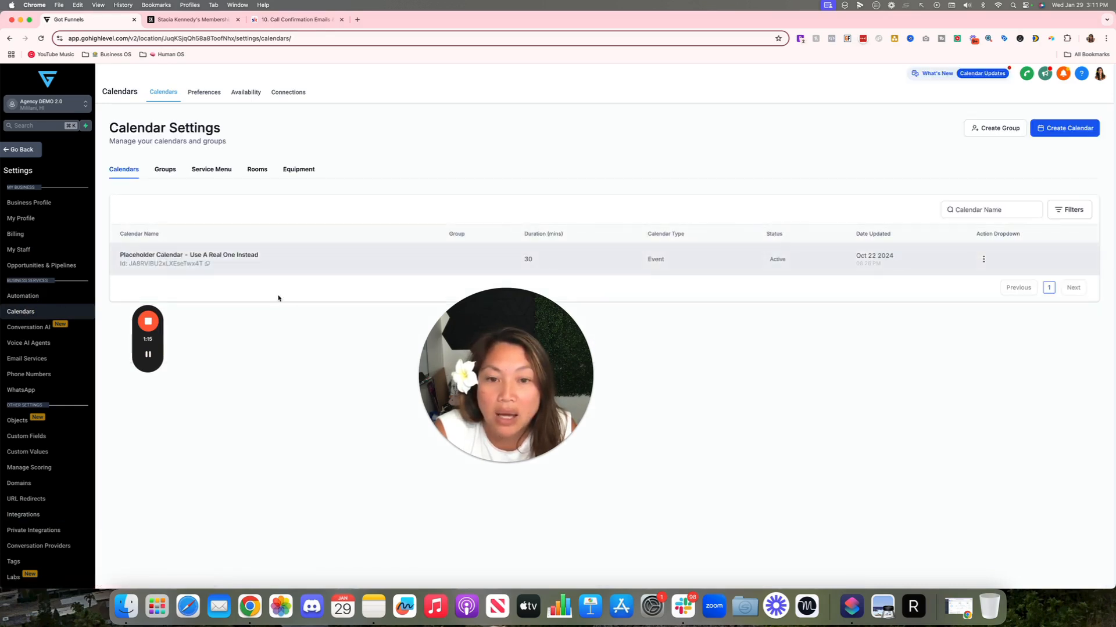
left_click_drag(515, 356, 969, 411)
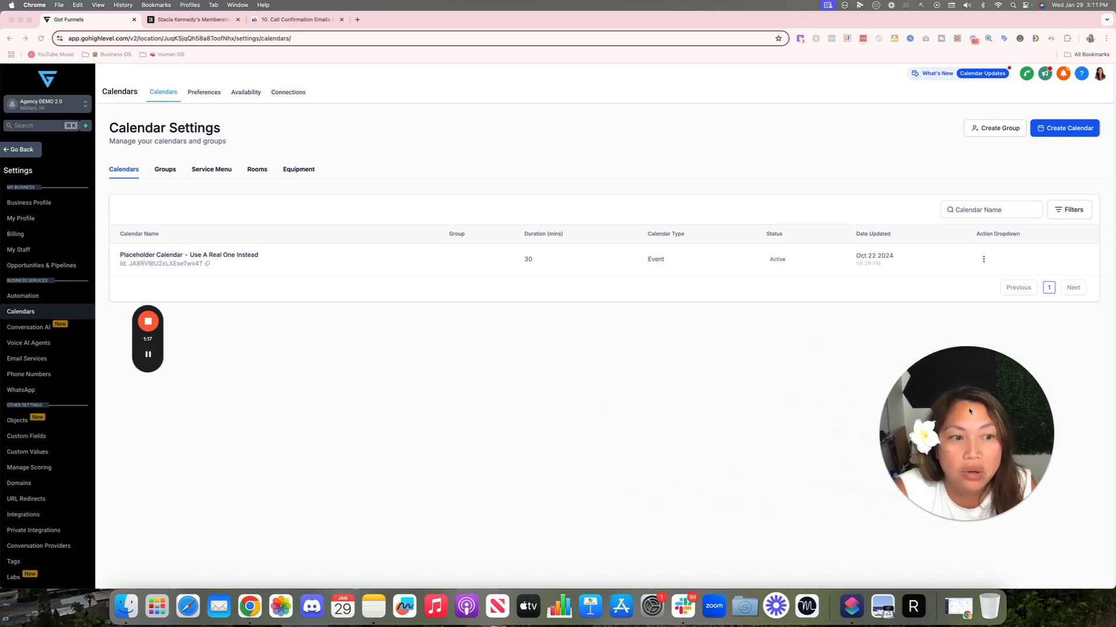
left_click(1048, 131)
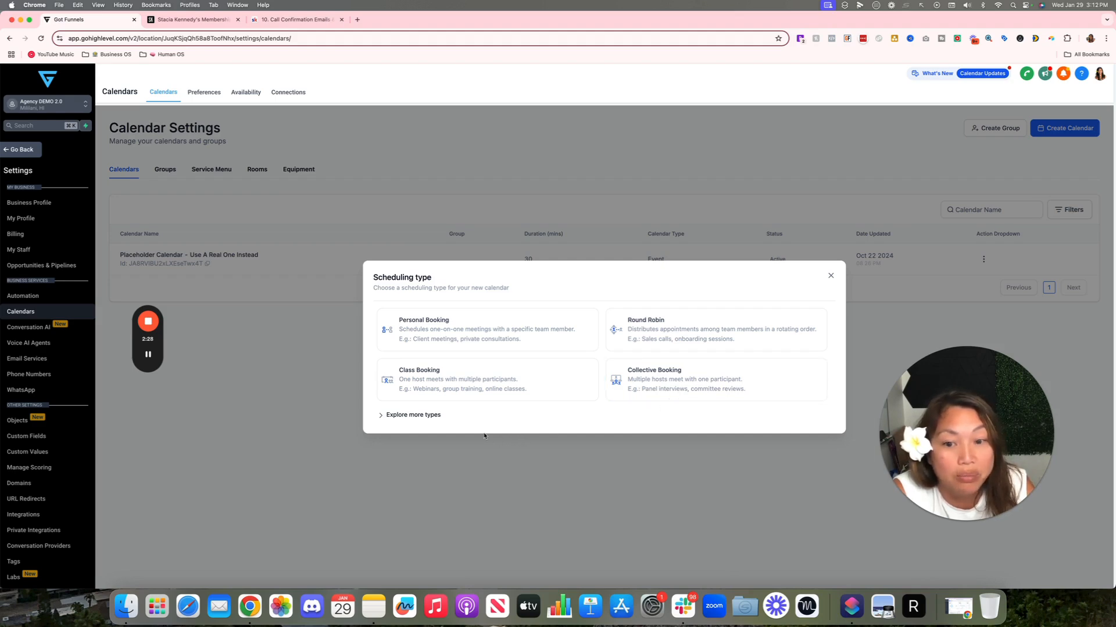
left_click(414, 416)
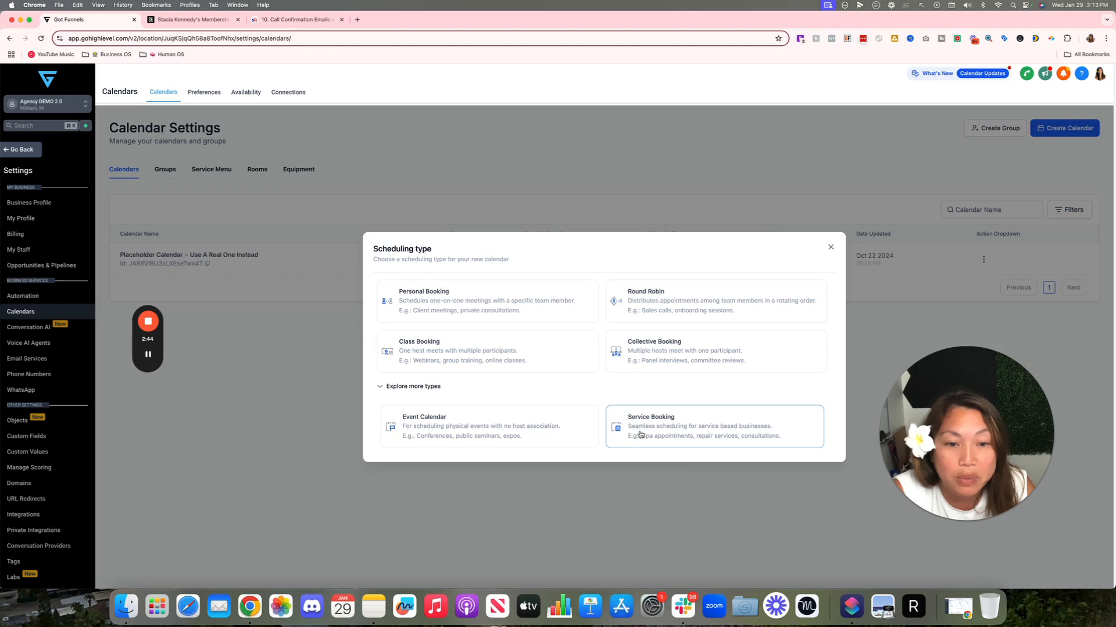
left_click(684, 295)
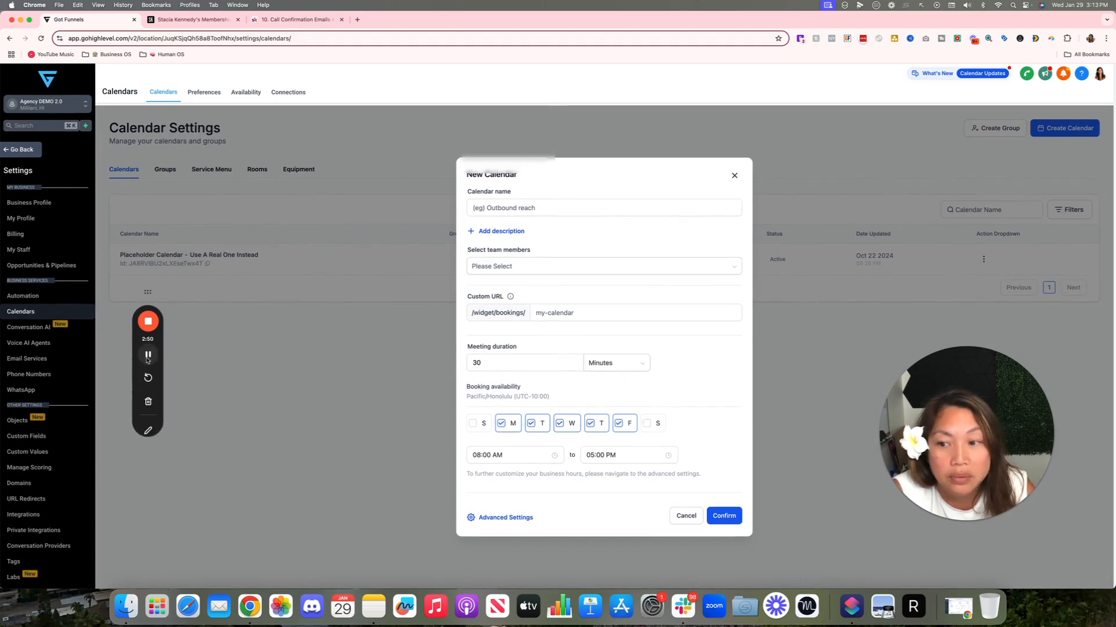
Step: Name the new calendar "Test Calendar"
left_click(512, 207)
type("Test Calendda")
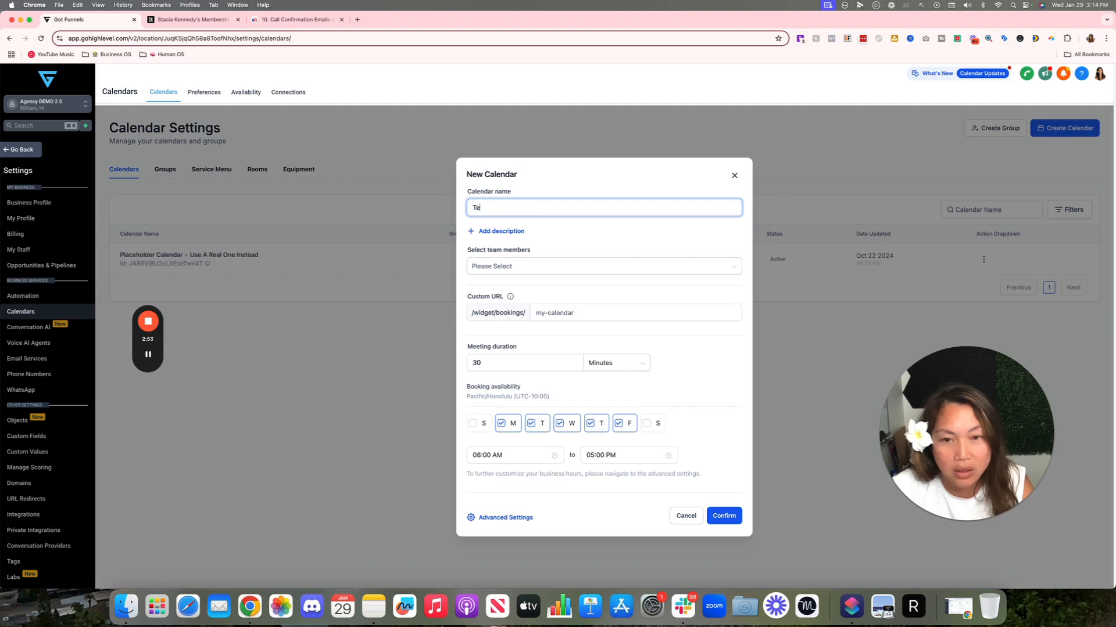
key("BackSpace")
key("BackSpace")
type("art")
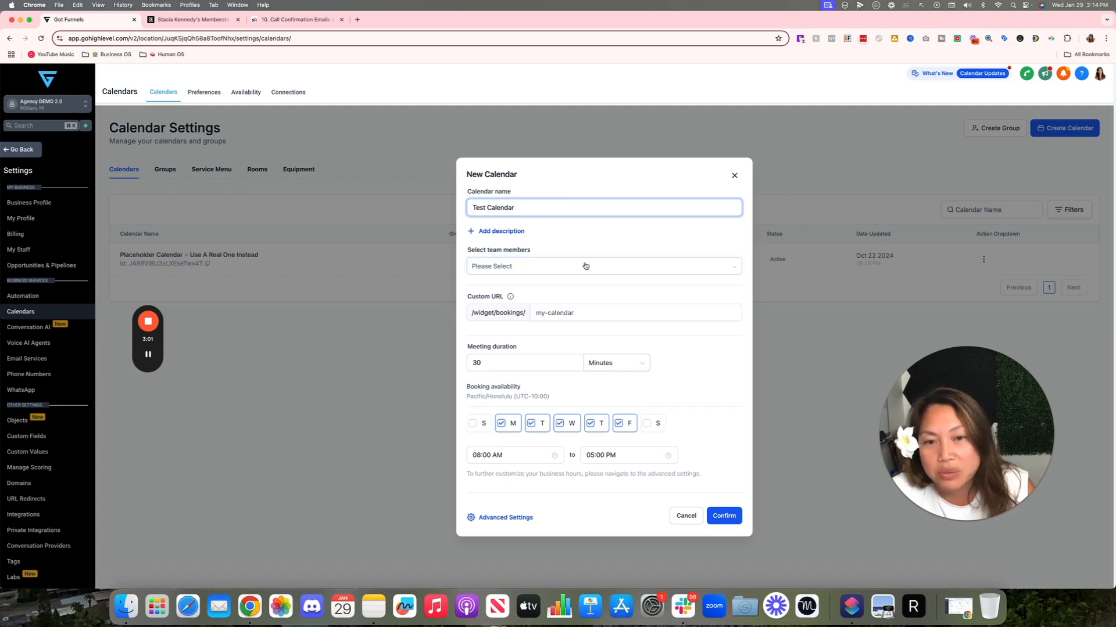
Step: Assign the only available team member to the new calendar
left_click(565, 266)
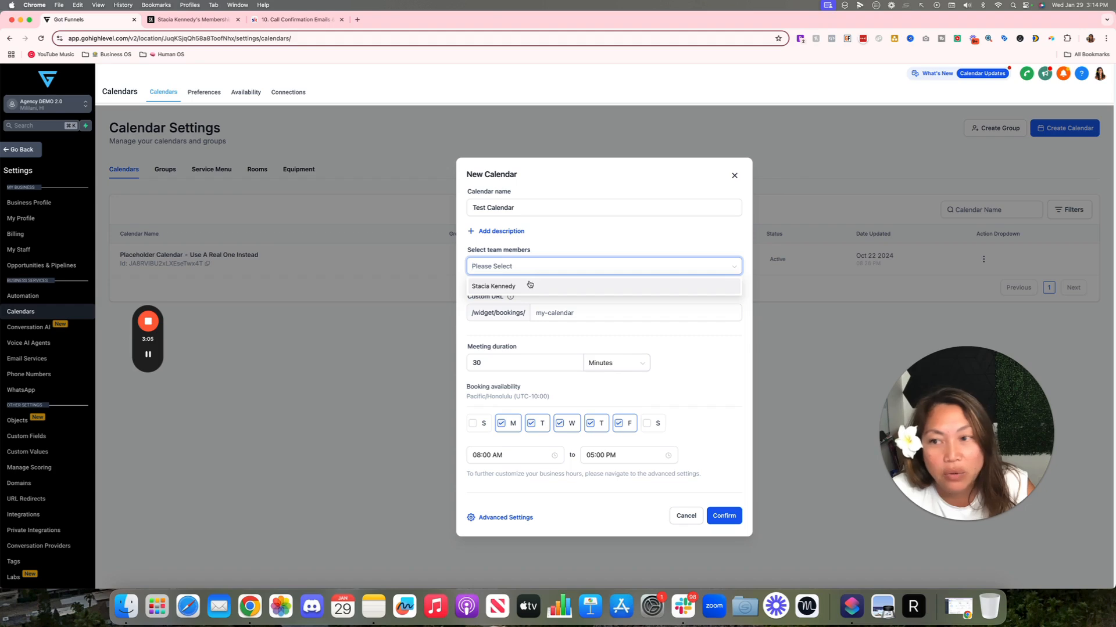
left_click(528, 284)
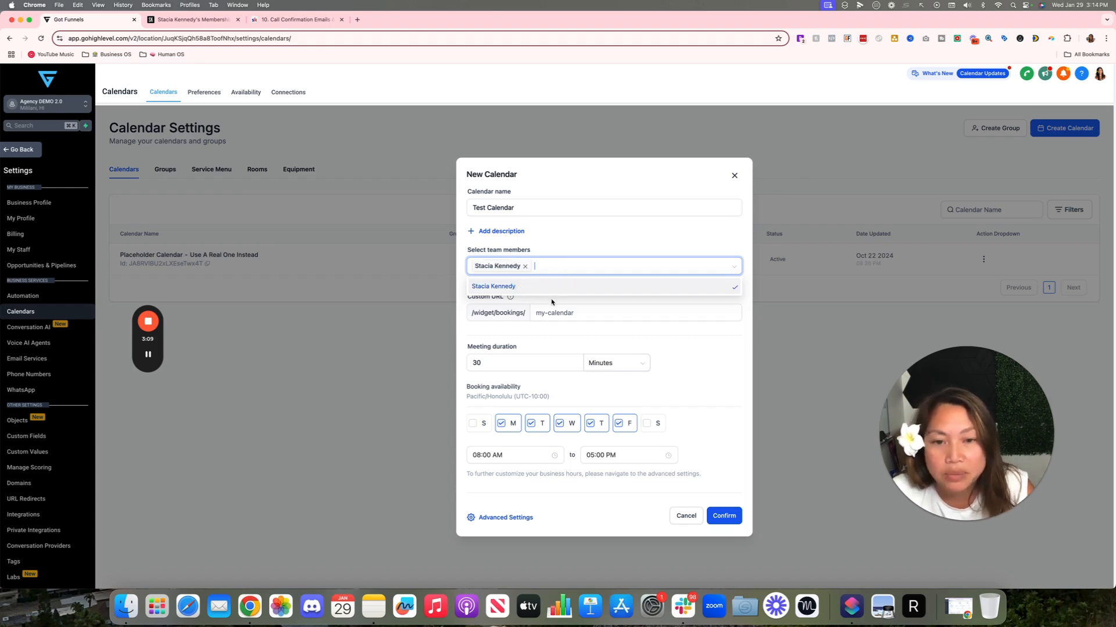
left_click(600, 244)
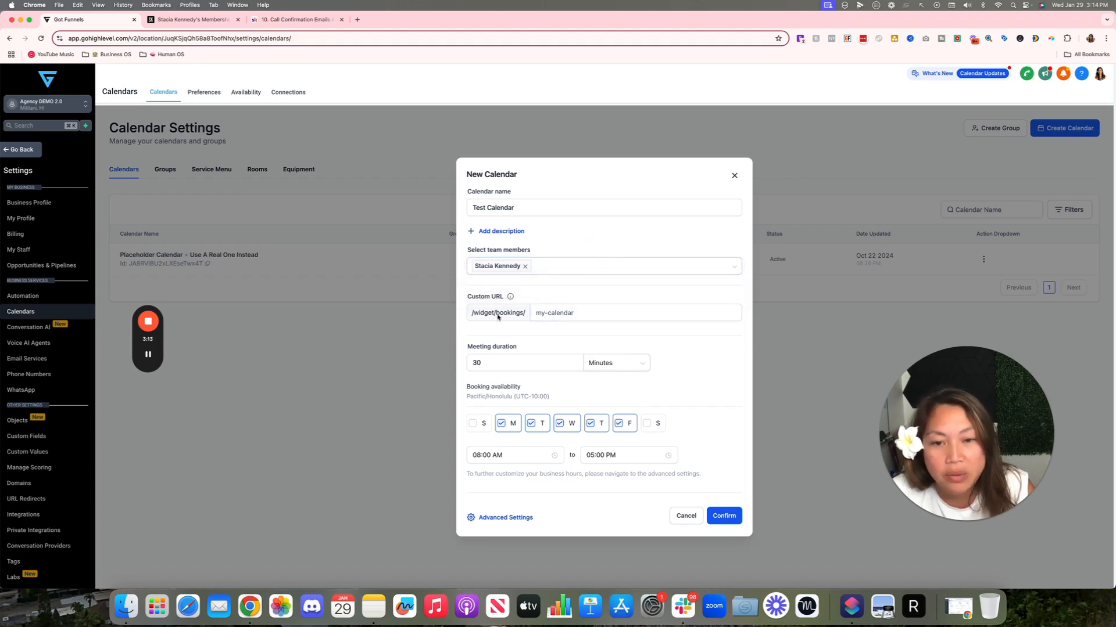
Step: Set the calendar's custom booking URL to "test-calendar24454"
mouse_move(510, 299)
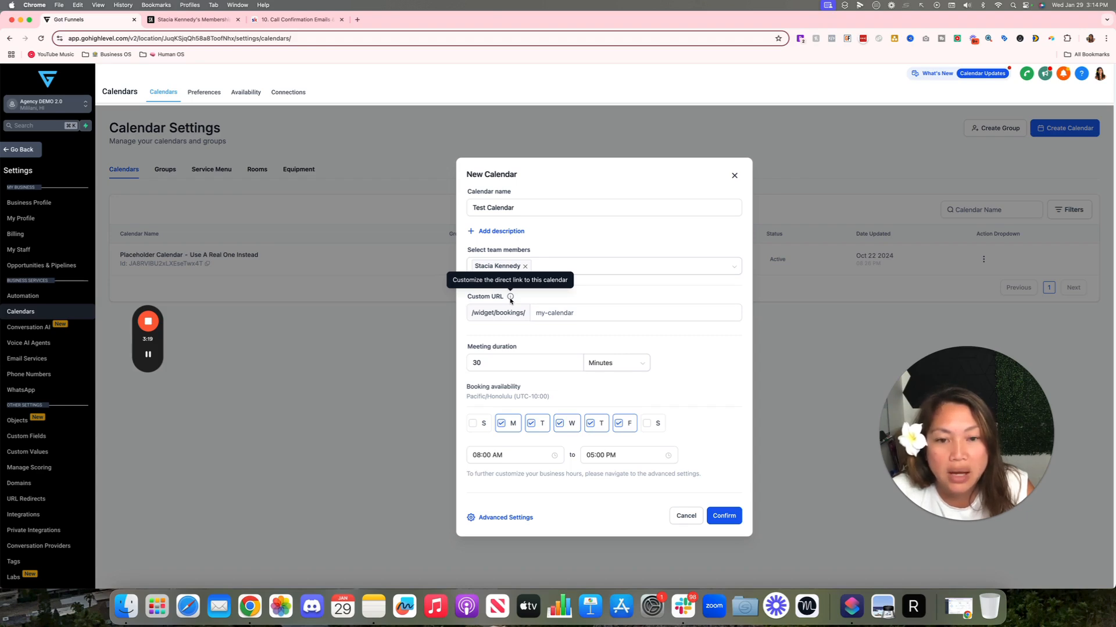
left_click(556, 316)
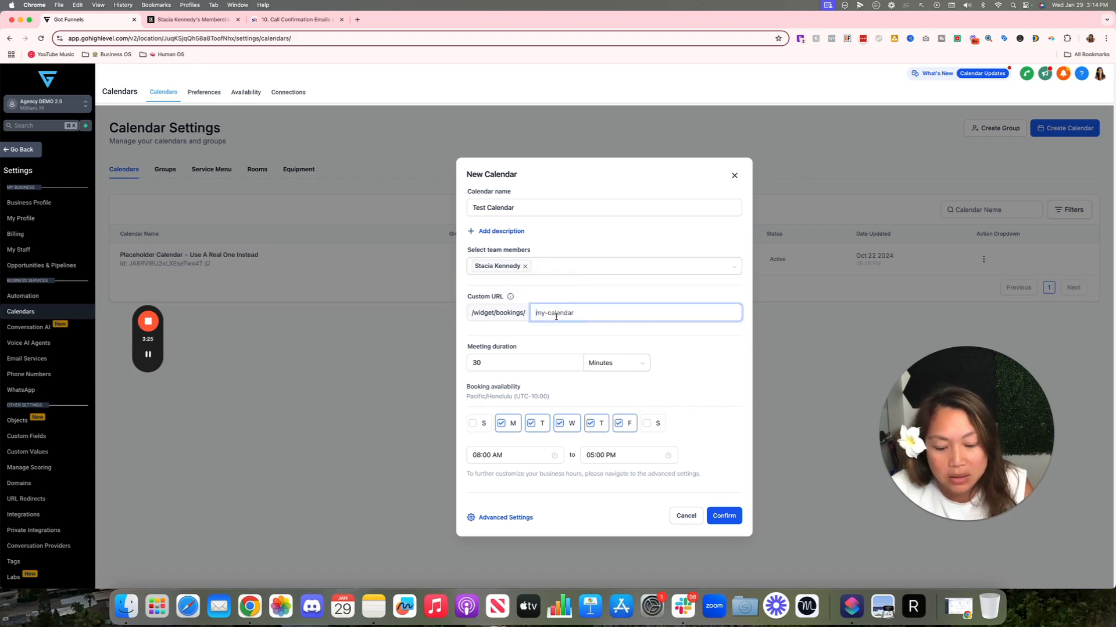
type("test-cal")
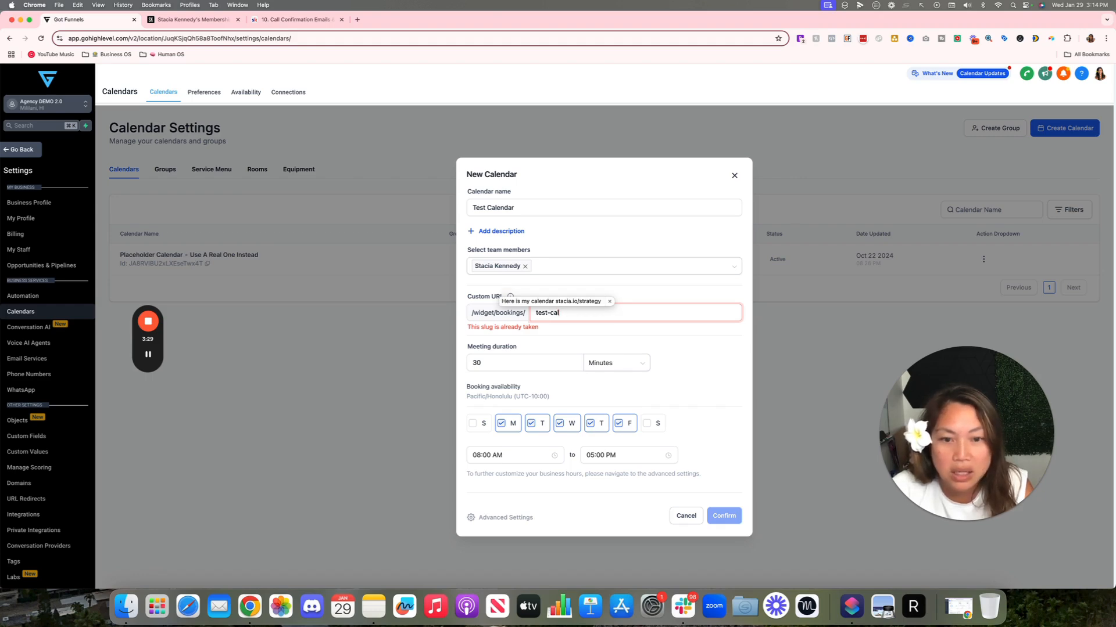
type("endar24454")
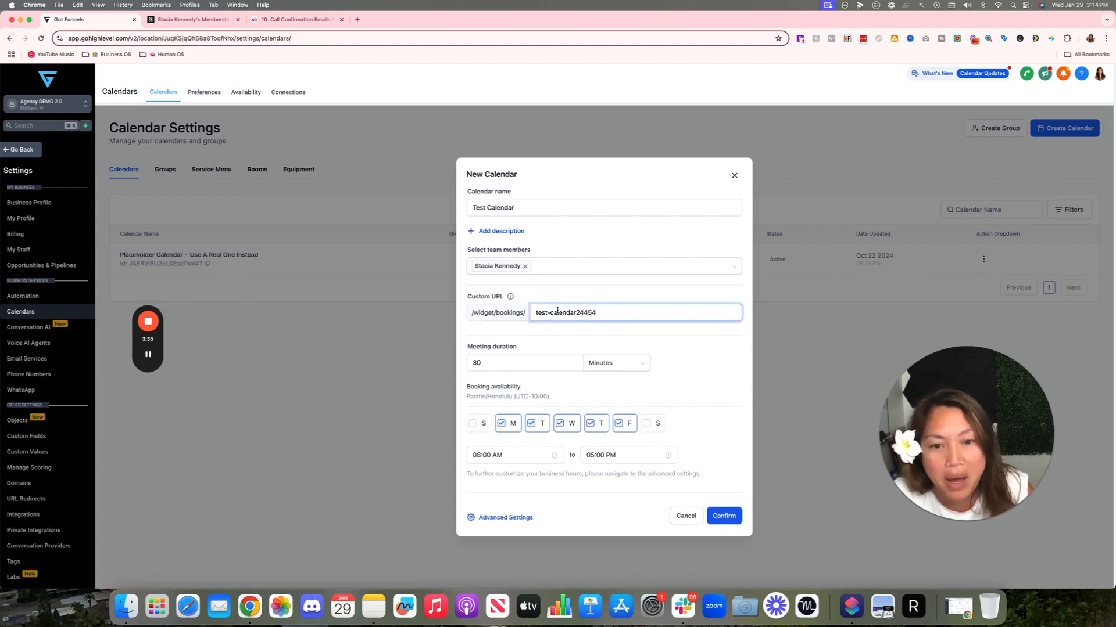
Step: Check the unit options for the meeting duration, keep minutes, and open the calendar's advanced settings
left_click(492, 363)
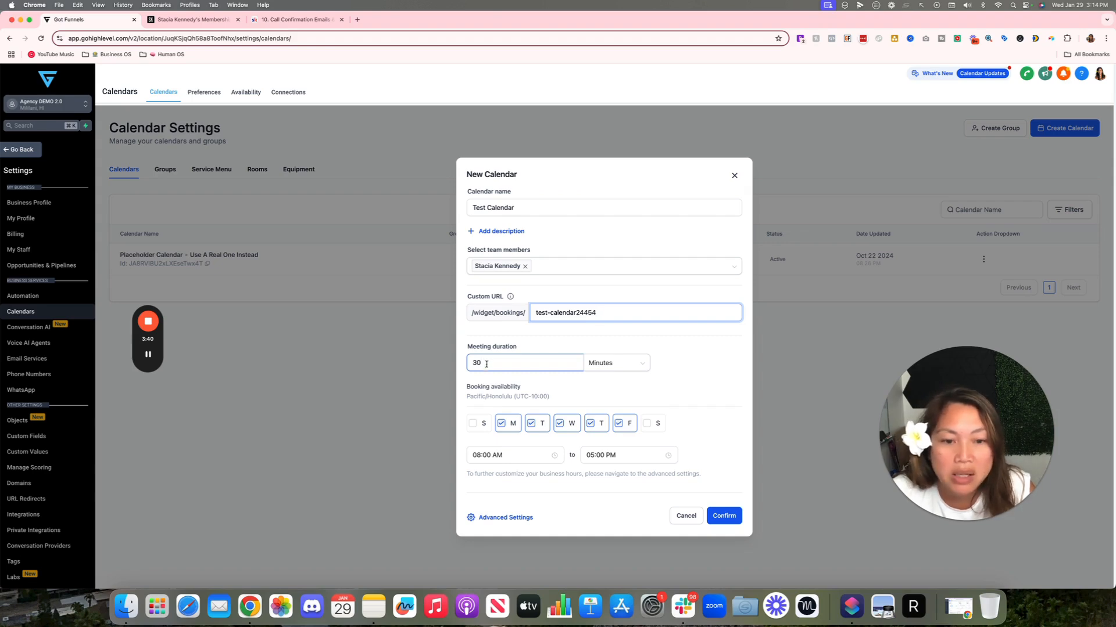
left_click(639, 363)
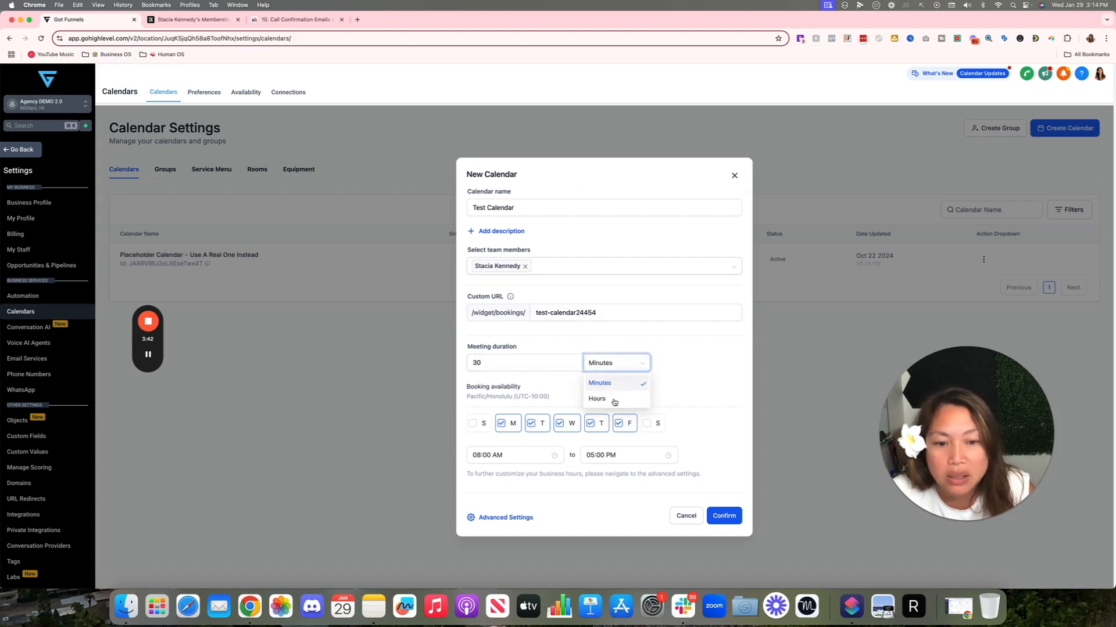
left_click(535, 391)
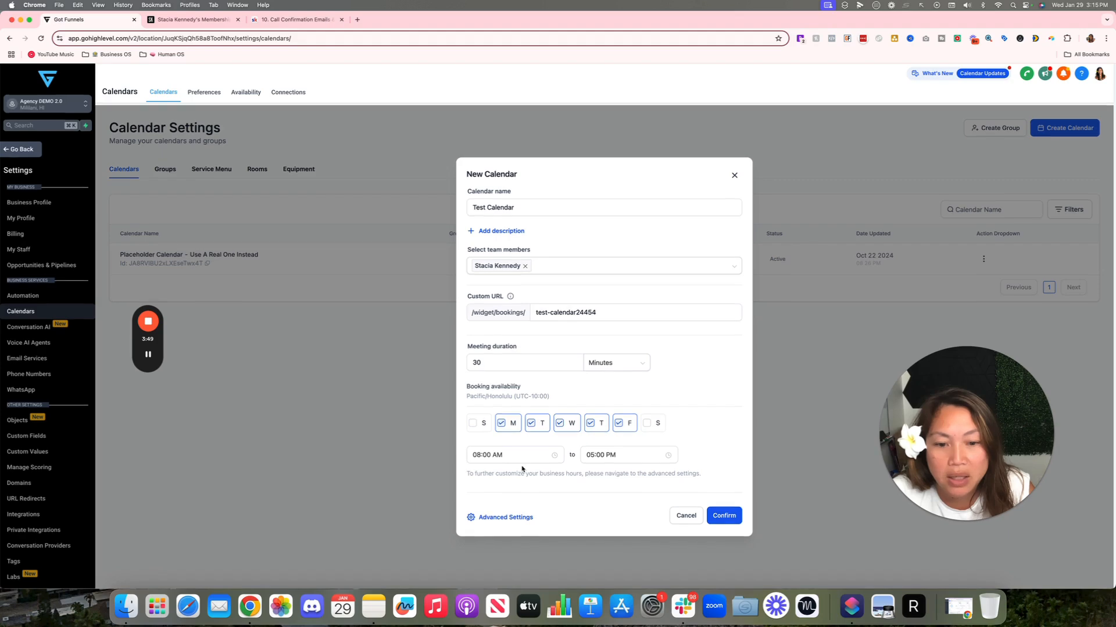
left_click(493, 517)
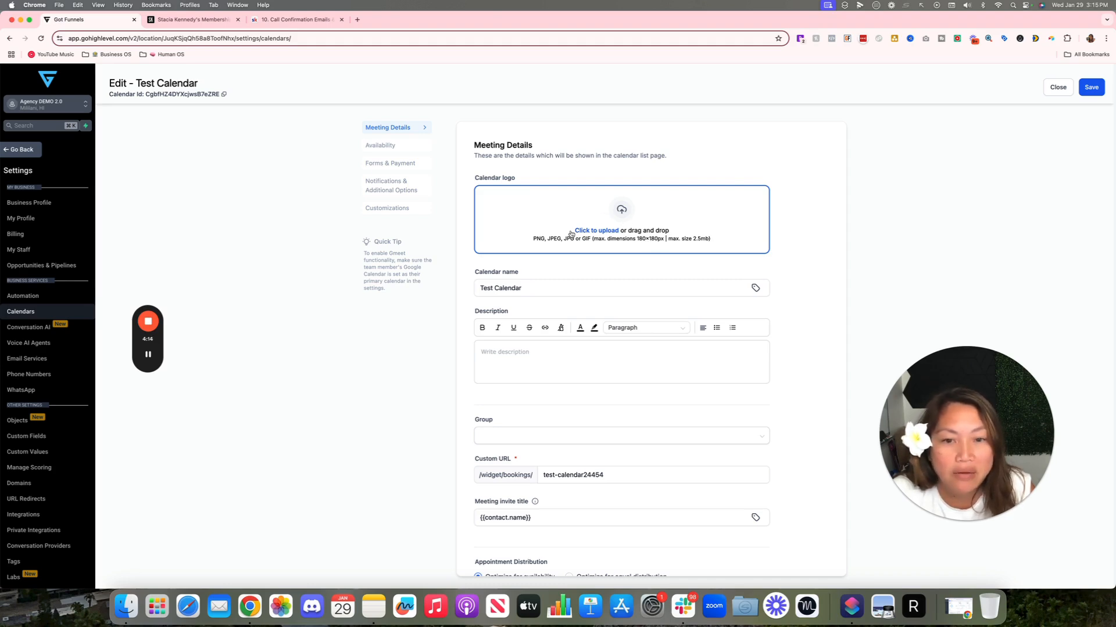
Step: Examine the Meeting Details of the calendar, including the logo, description, group and team member fields
scroll(573, 251, "down", 2)
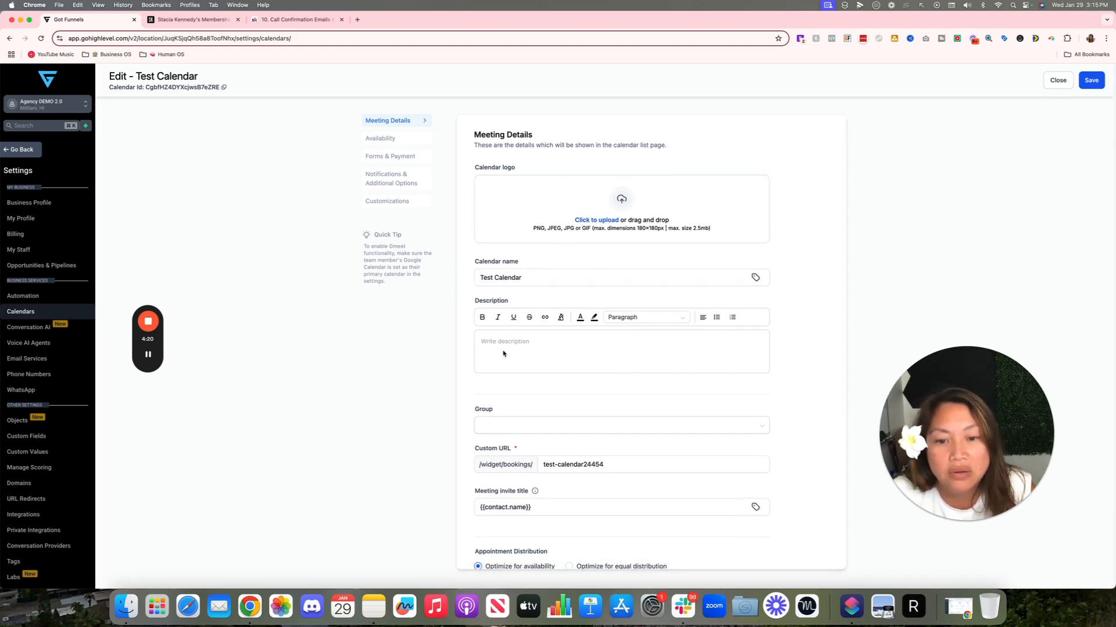
scroll(519, 366, "down", 2)
scroll(519, 366, "down", 2)
left_click(520, 344)
left_click(461, 341)
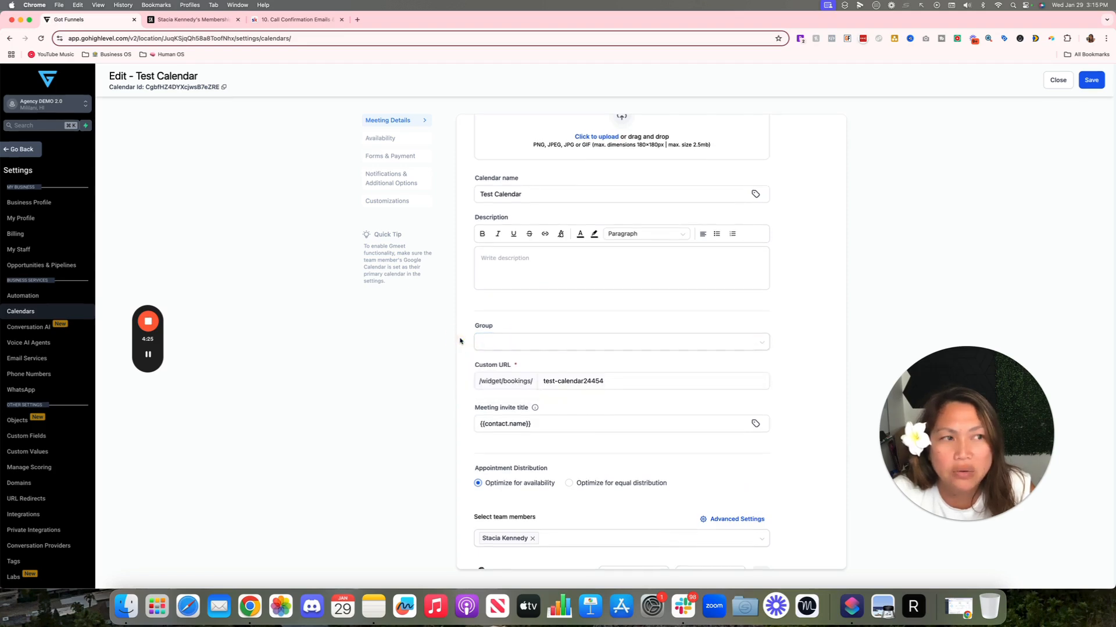
scroll(468, 349, "up", 3)
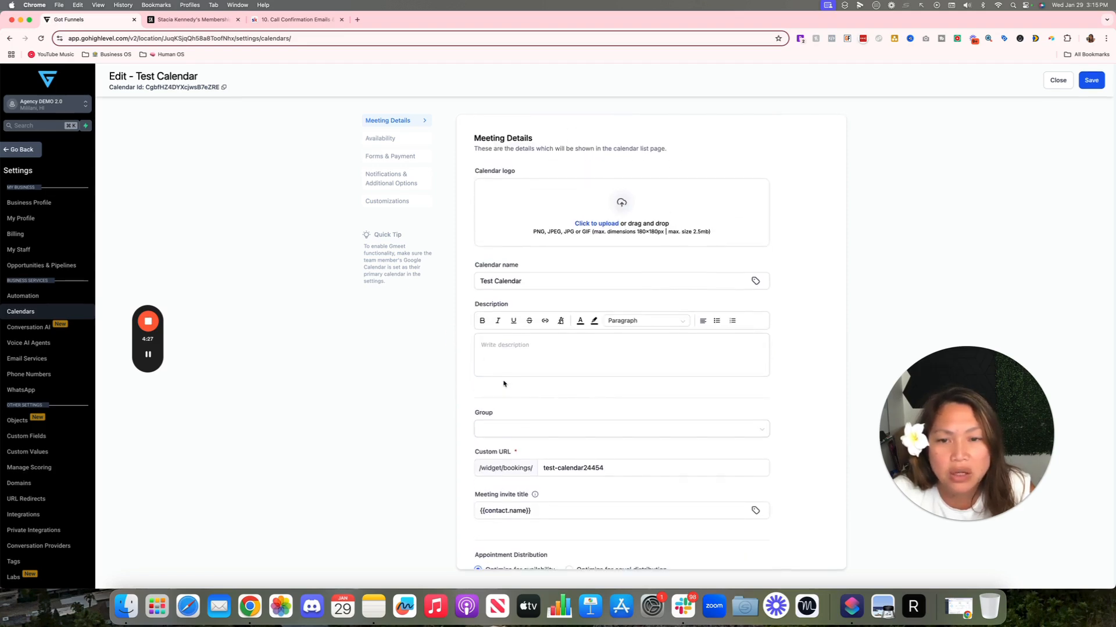
scroll(504, 384, "down", 2)
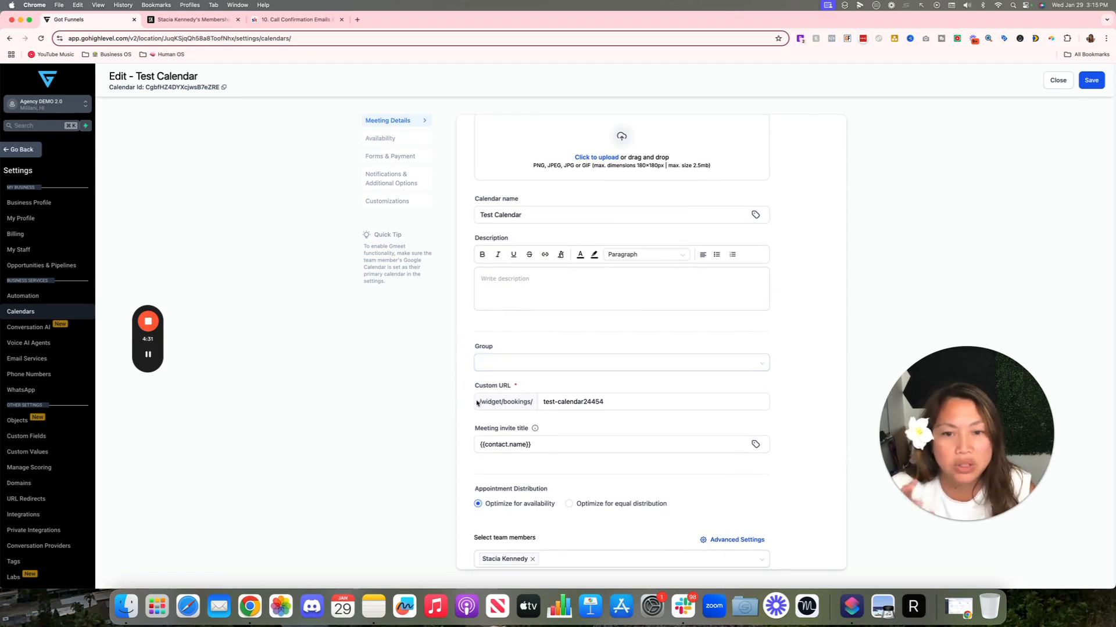
scroll(477, 403, "down", 3)
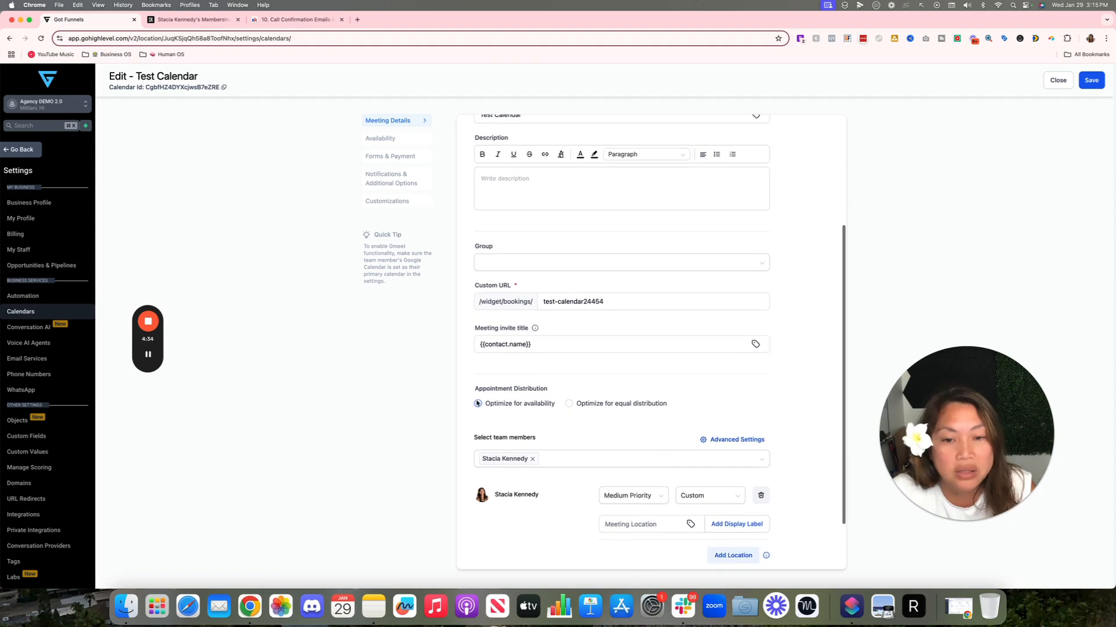
Step: Append "+ Meeting with" and the host's first name after {{contact.name}} in the meeting invite title
left_click(481, 344)
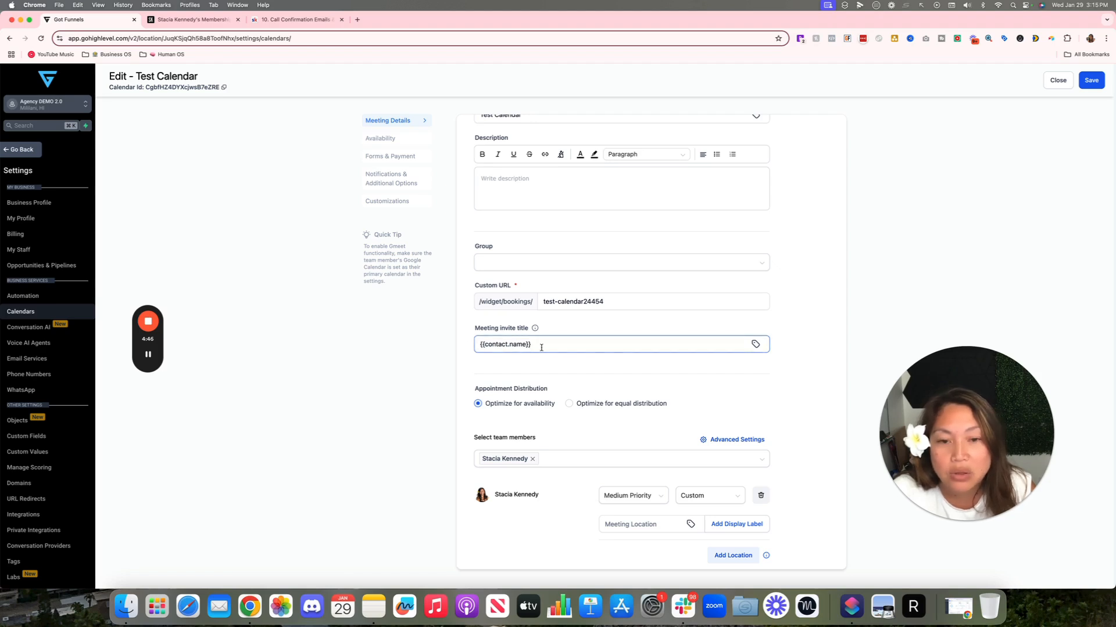
type("+ Meeting wi")
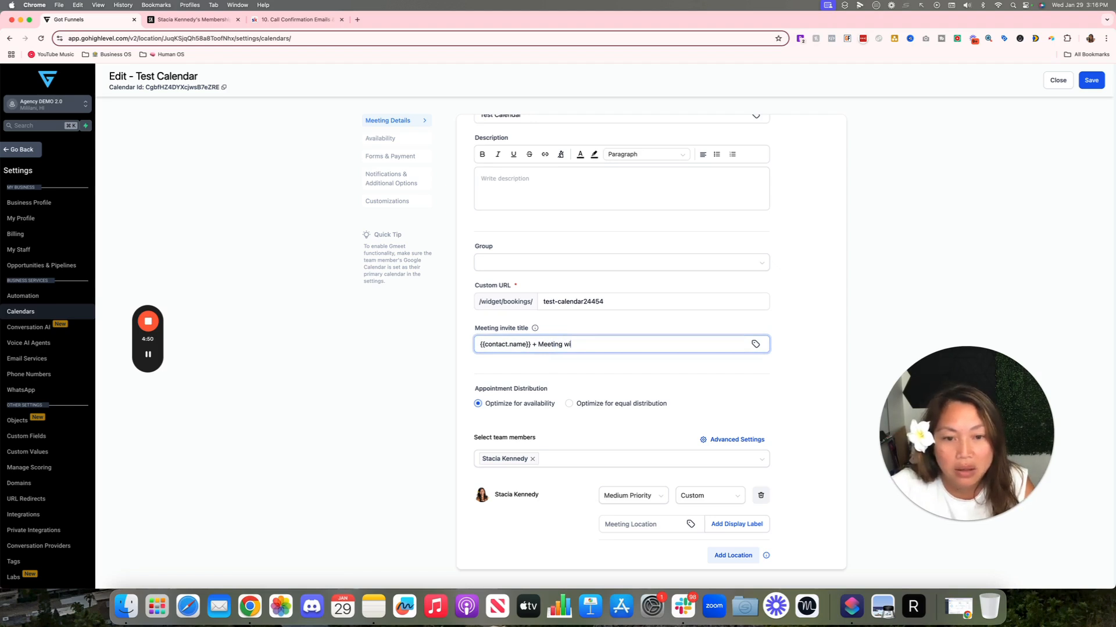
type("th Stacia")
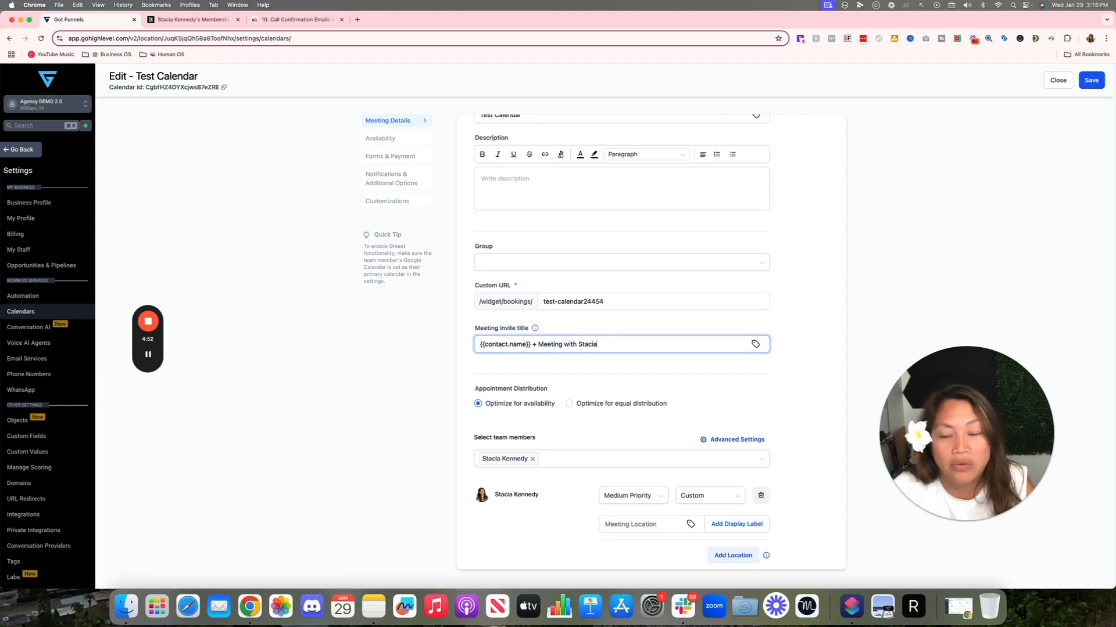
left_click(534, 361)
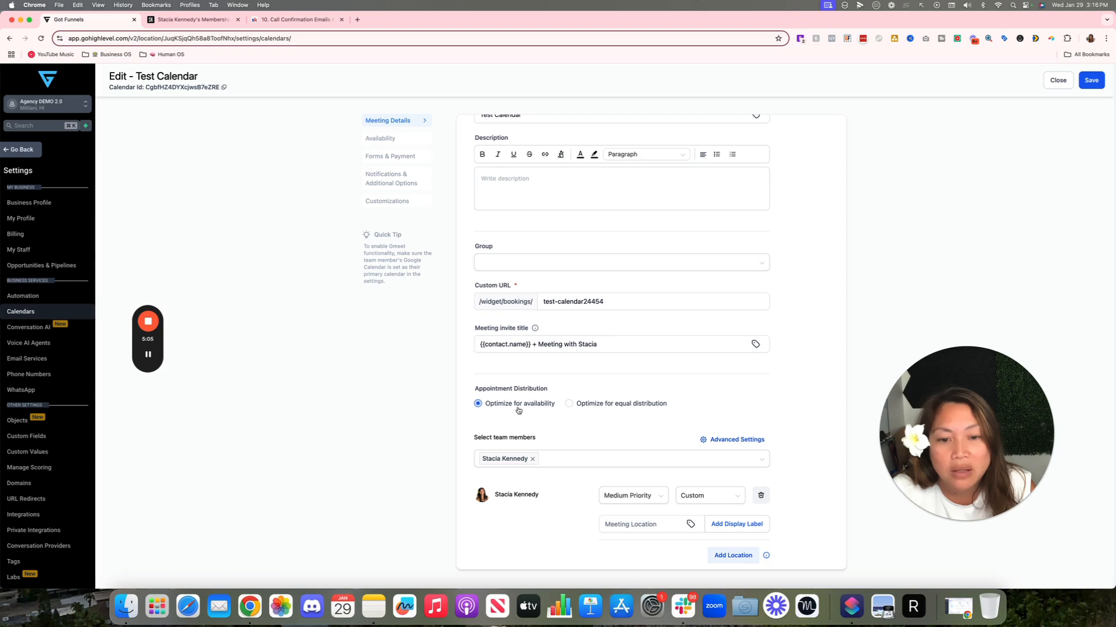
Step: Set the assigned team member's priority to High Priority
scroll(518, 411, "up", 1)
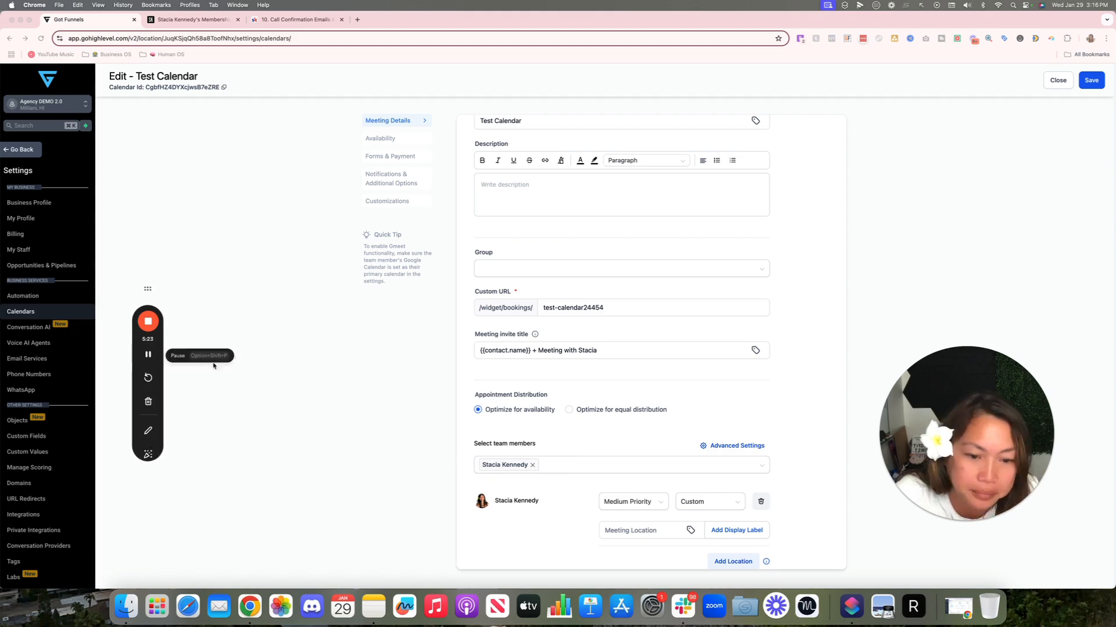
scroll(557, 433, "down", 2)
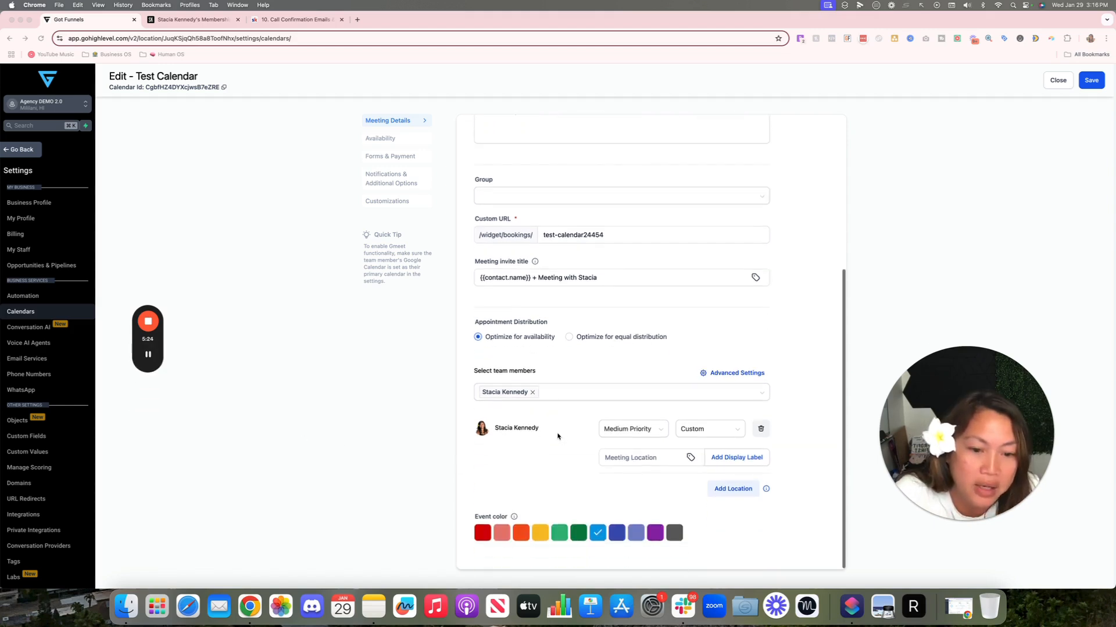
left_click(627, 431)
left_click(624, 449)
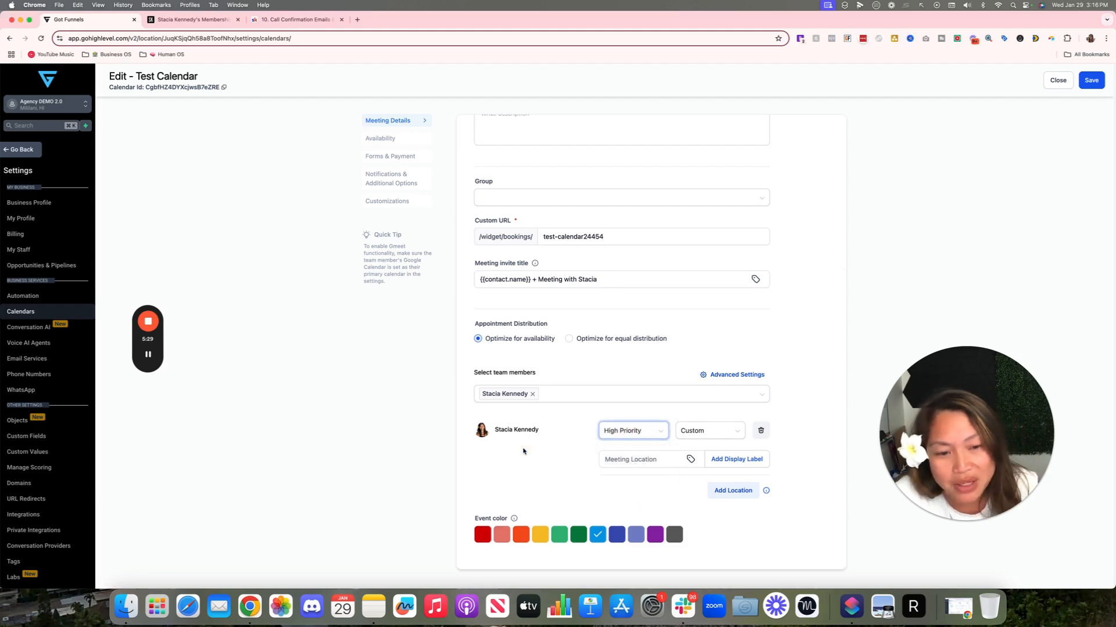
Step: Check the meeting location options for the team member and keep Custom
left_click(682, 433)
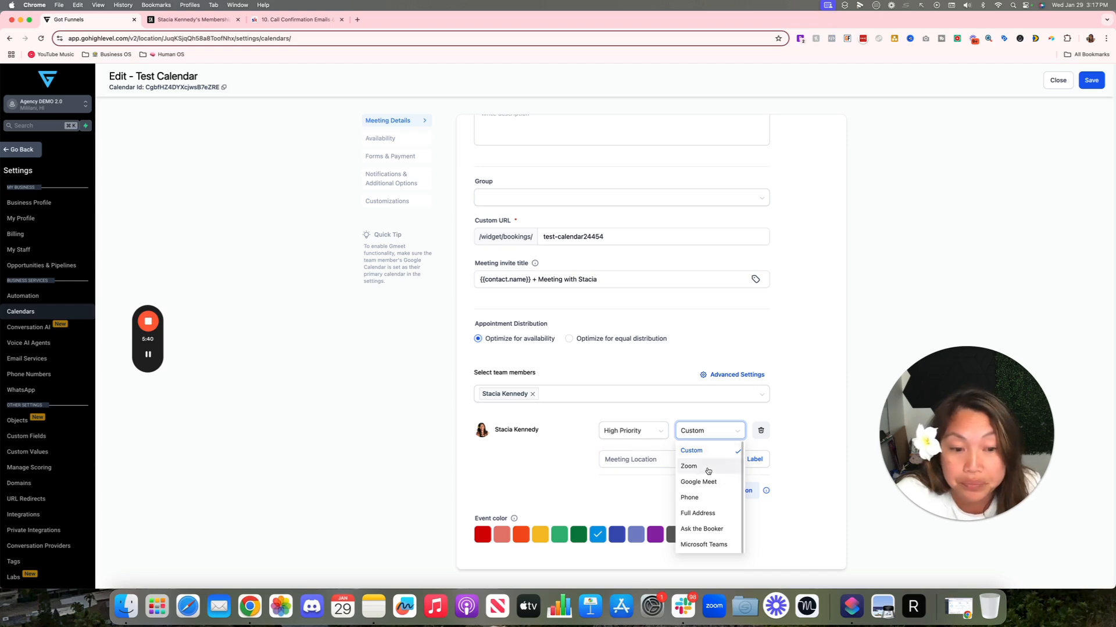
left_click(706, 468)
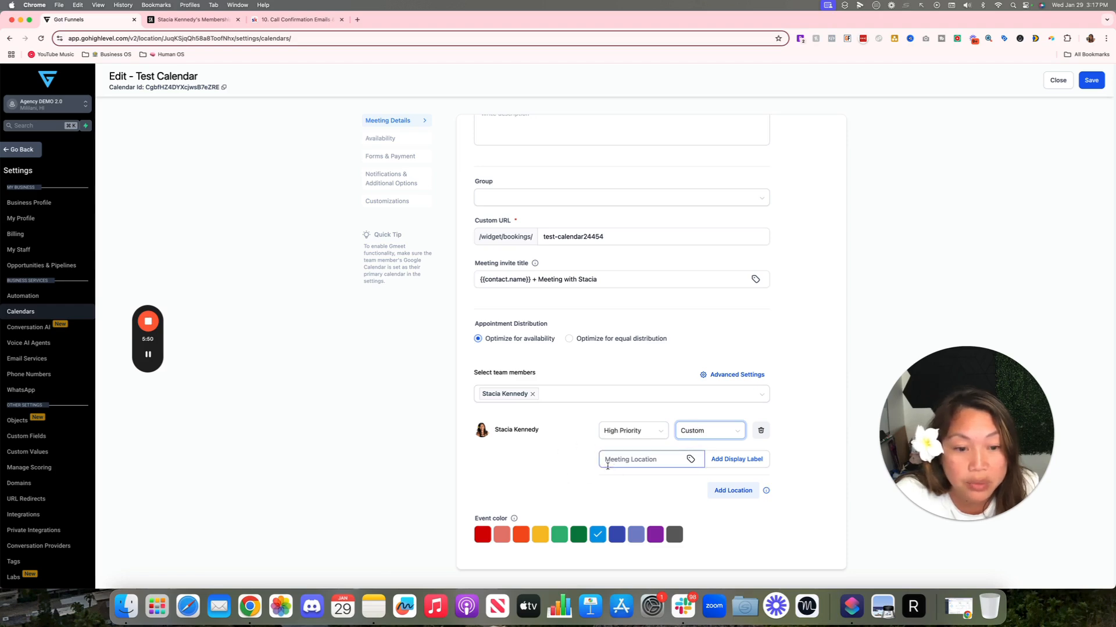
left_click(610, 459)
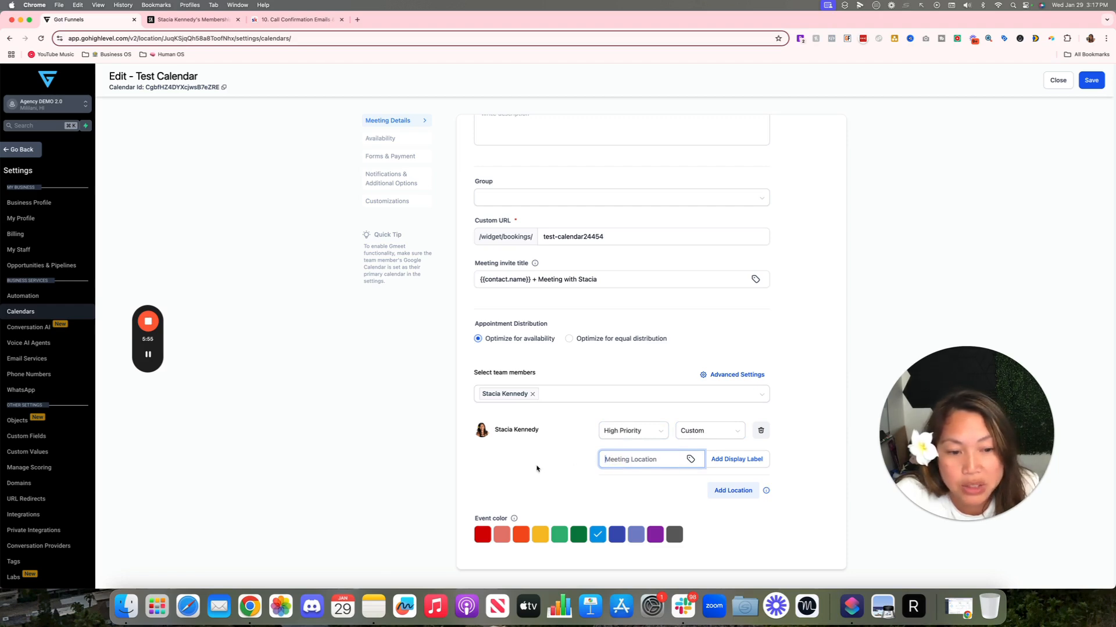
Step: Set the calendar's event color to yellow
scroll(535, 467, "down", 1)
left_click(529, 533)
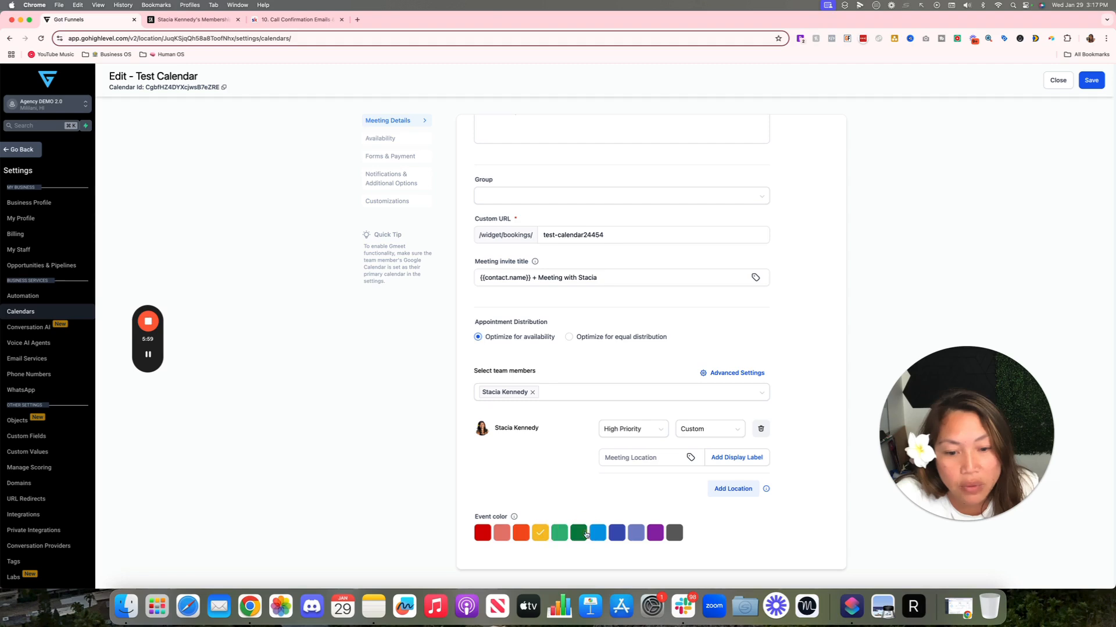
scroll(611, 528, "up", 2)
scroll(607, 526, "down", 2)
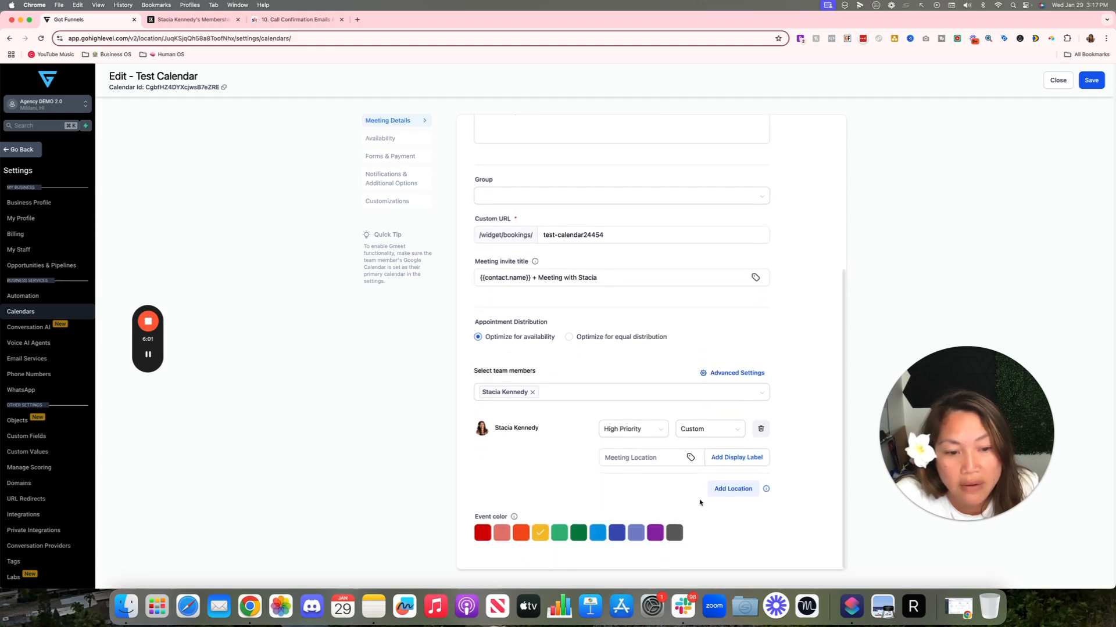
Step: Add a second meeting location entry for the team member
left_click(722, 489)
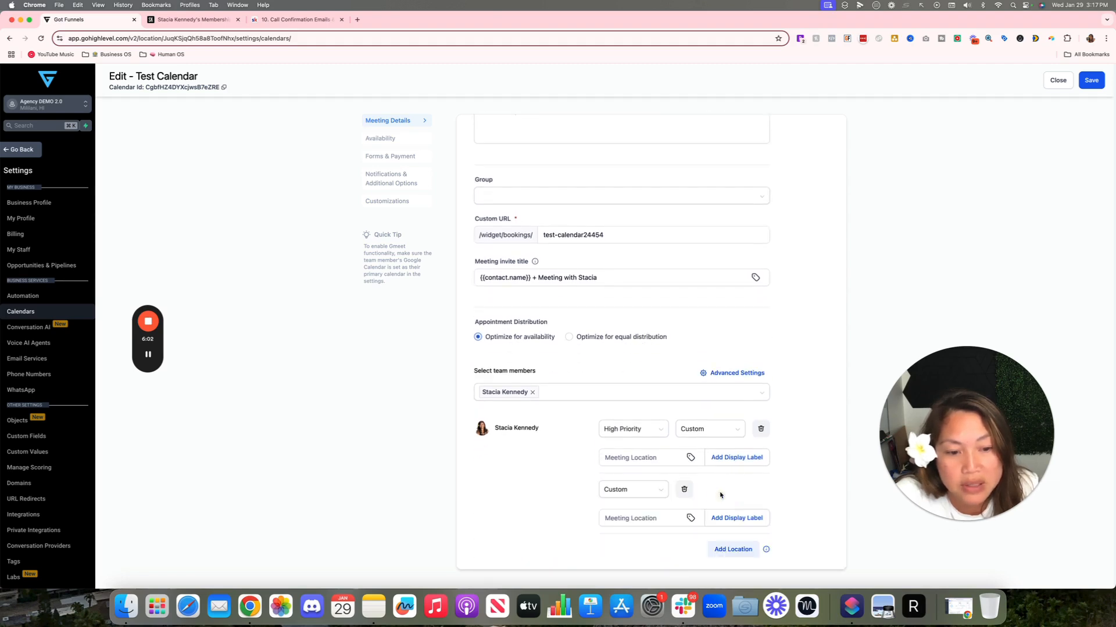
scroll(645, 519, "up", 1)
left_click(639, 519)
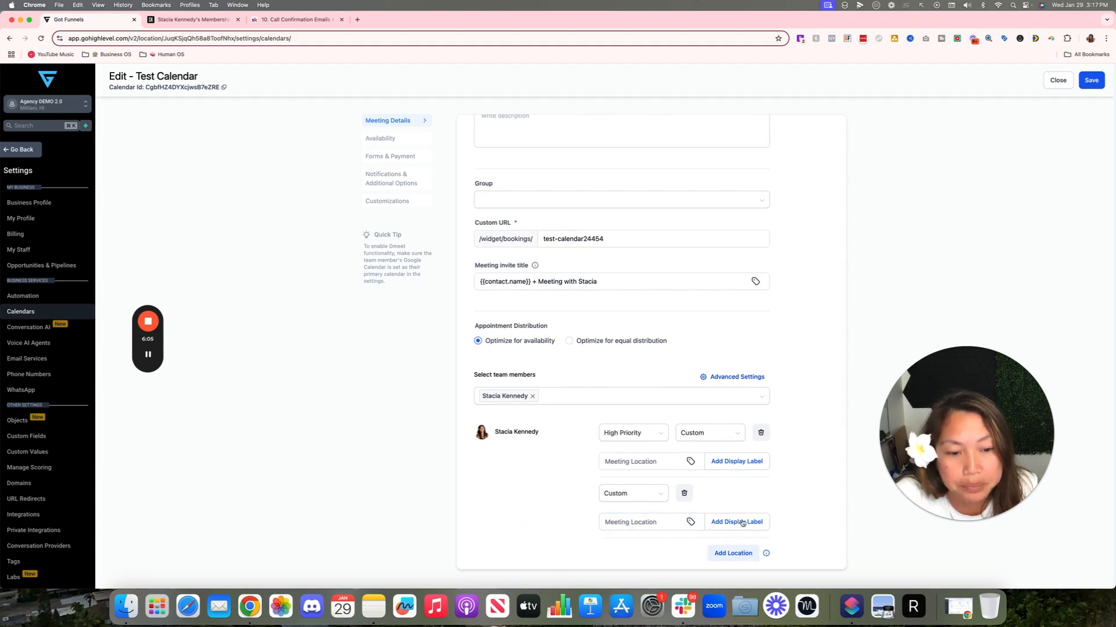
Step: Open the availability settings of Test Calendar
scroll(662, 459, "up", 8)
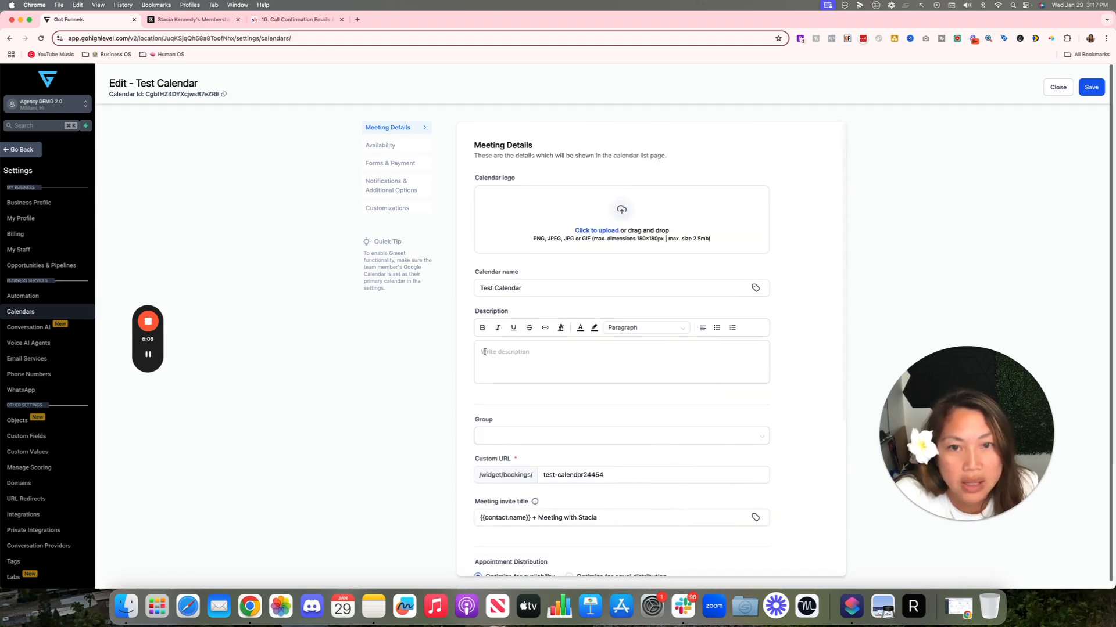
left_click(380, 150)
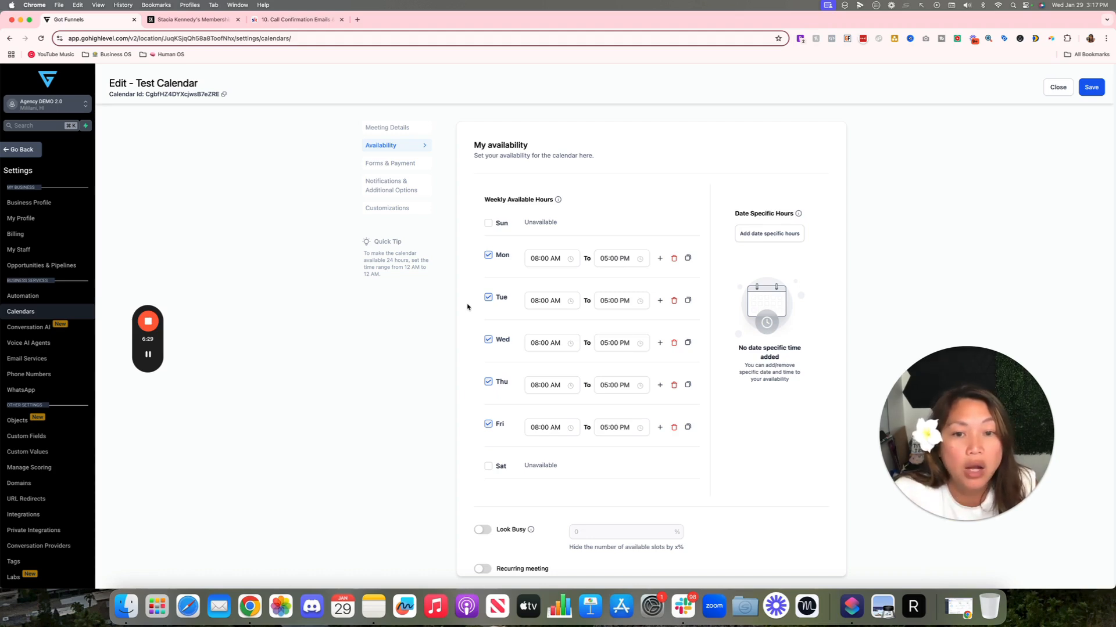
Step: Make Tuesday, Wednesday and Thursday unavailable in the weekly hours, briefly switching Wednesday back on and off
left_click(489, 297)
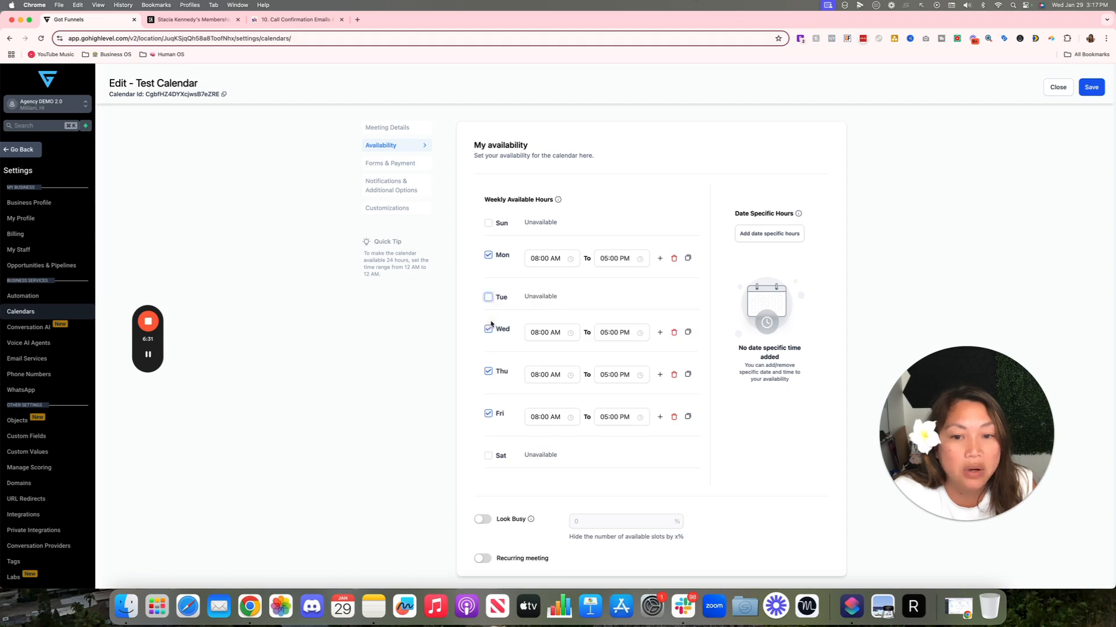
left_click(488, 329)
left_click(488, 361)
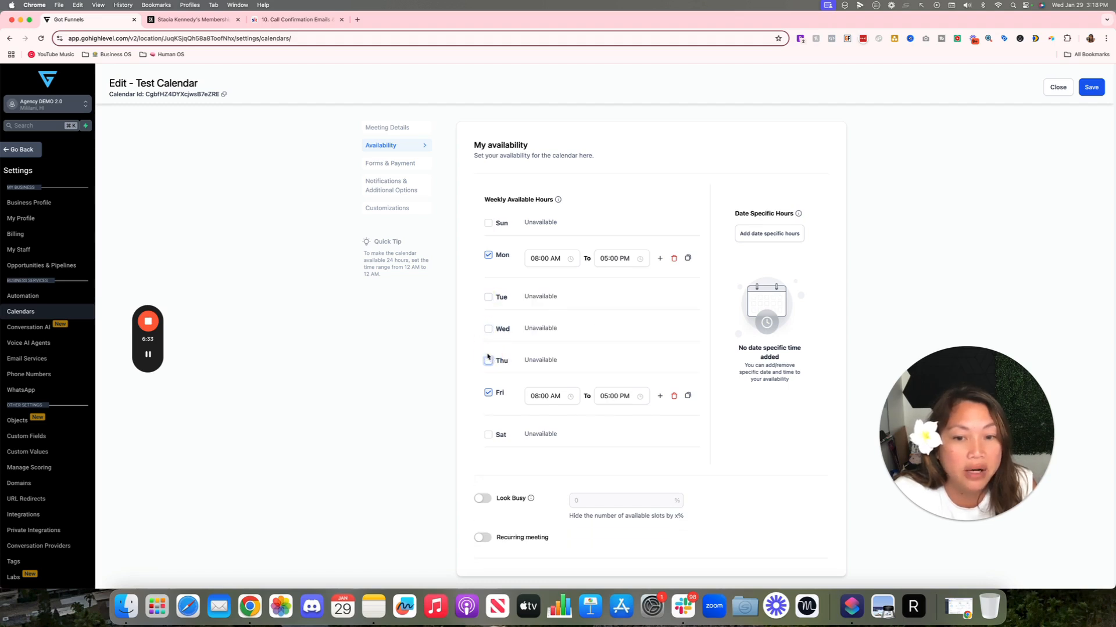
scroll(445, 344, "down", 1)
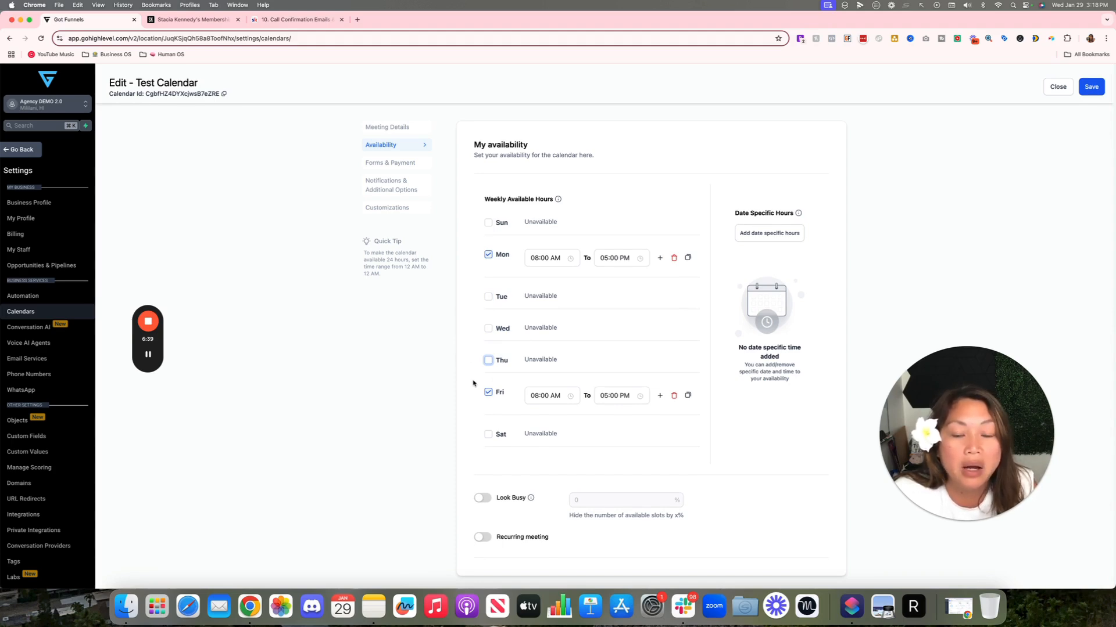
left_click(408, 342)
scroll(408, 340, "up", 1)
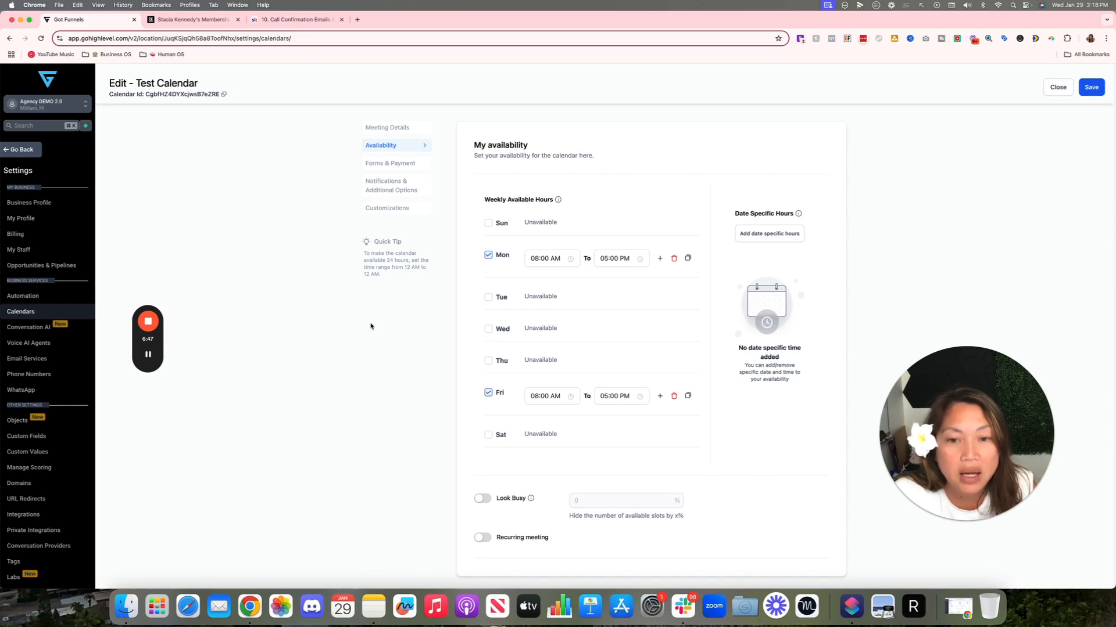
scroll(539, 341, "down", 1)
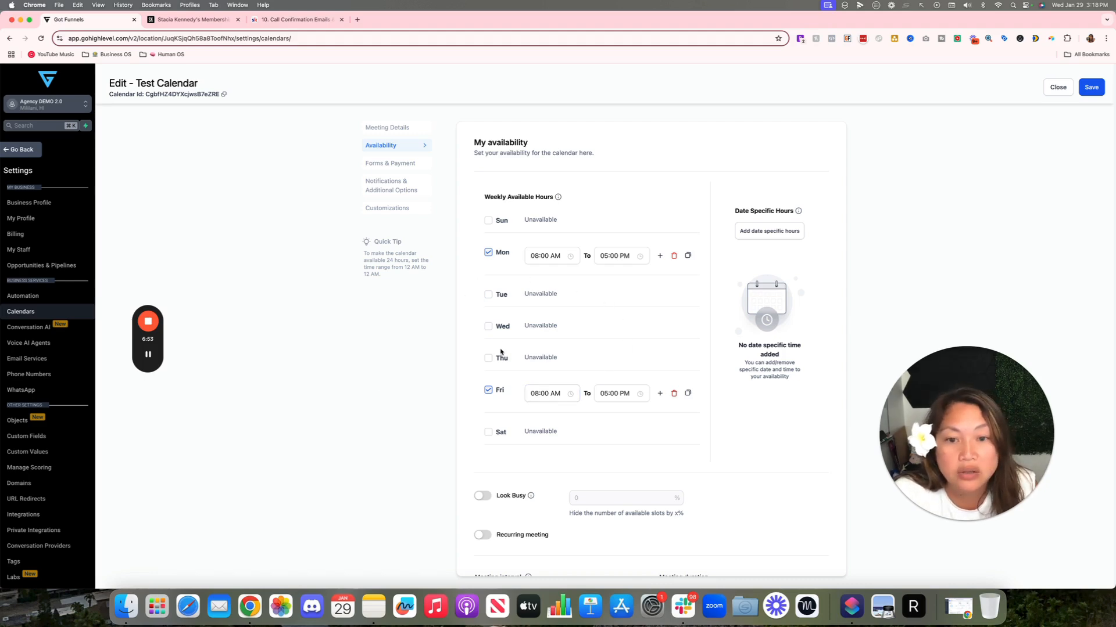
left_click(488, 327)
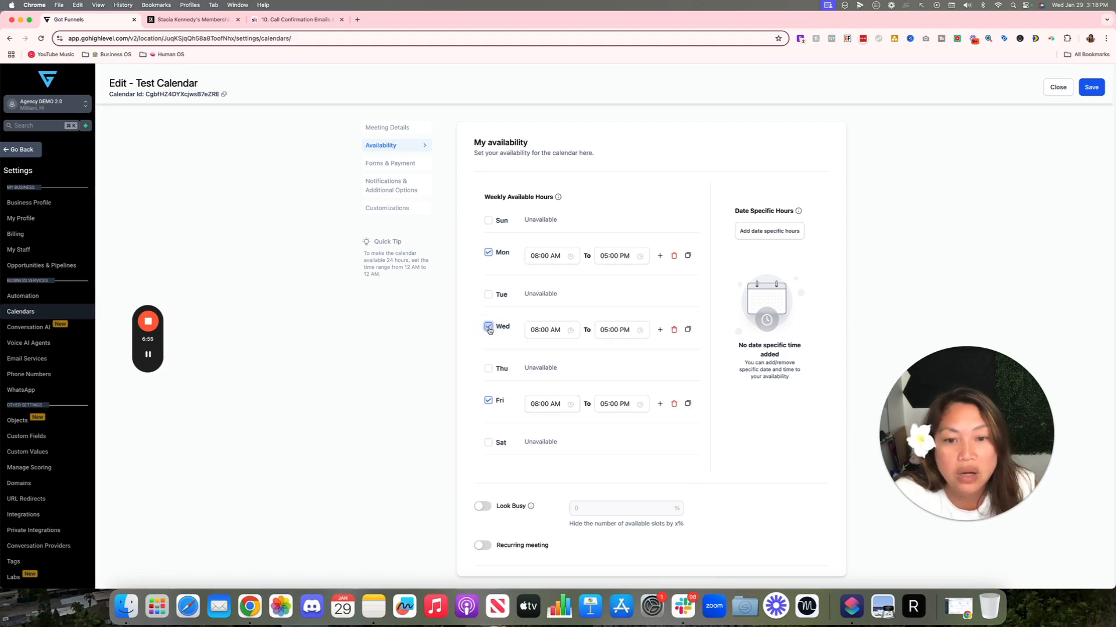
left_click(489, 328)
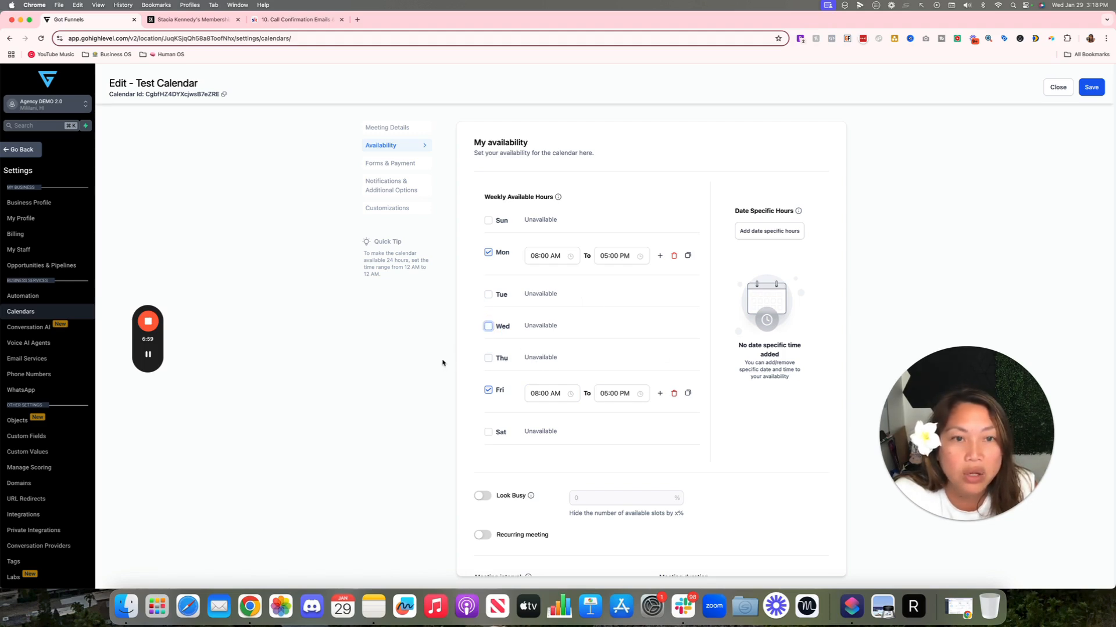
Step: Make Tuesday, Wednesday, Thursday, Saturday and Sunday available in the weekly hours
scroll(442, 363, "down", 1)
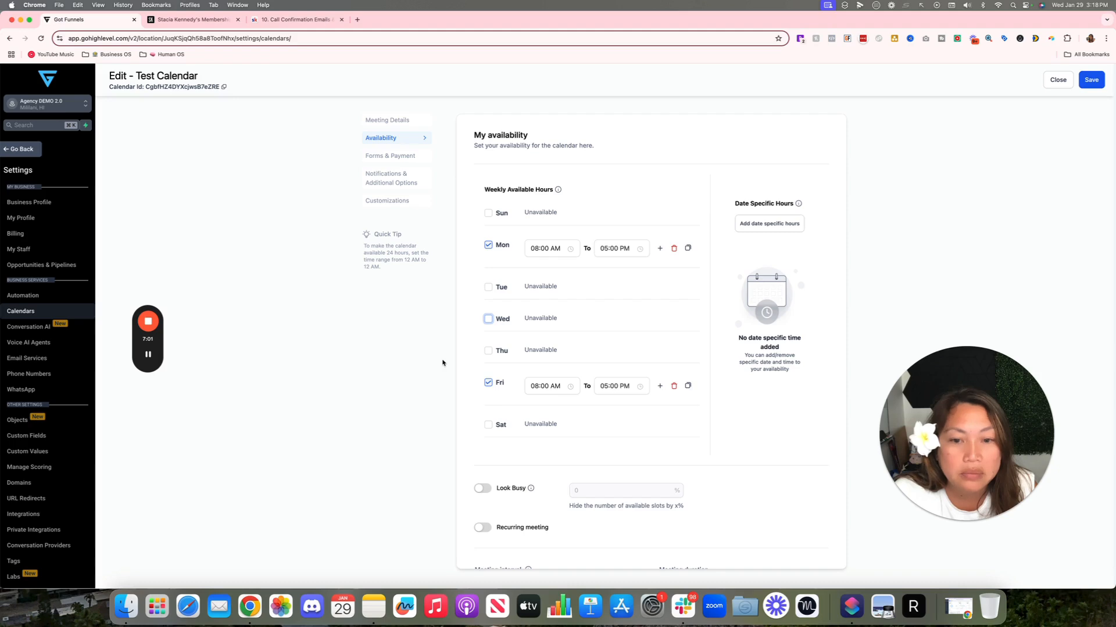
left_click(488, 287)
left_click(488, 330)
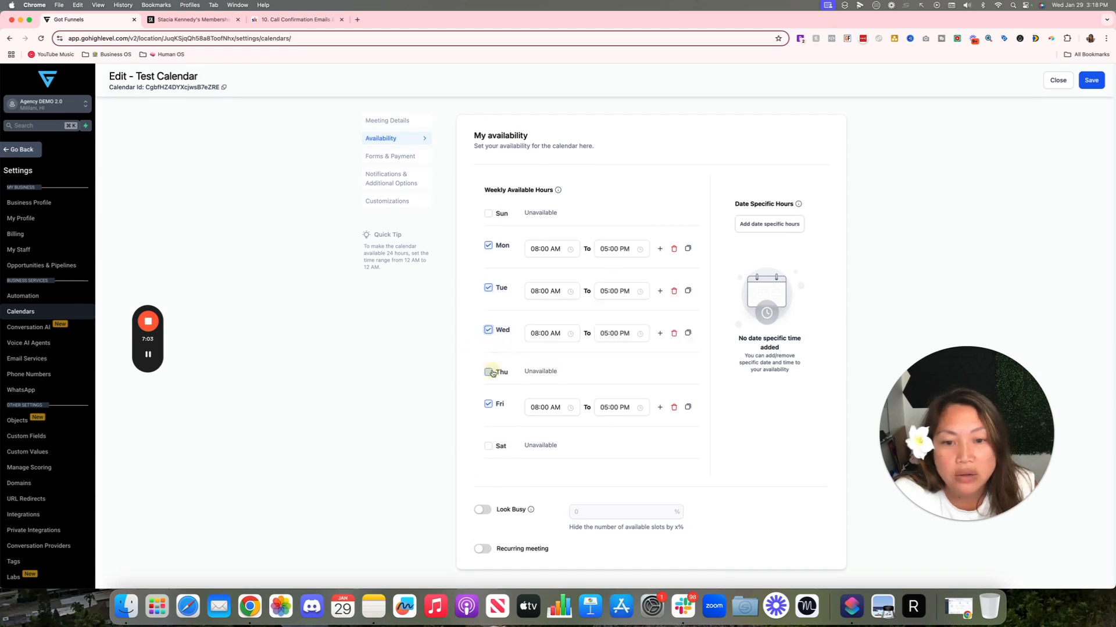
left_click(489, 373)
left_click(488, 457)
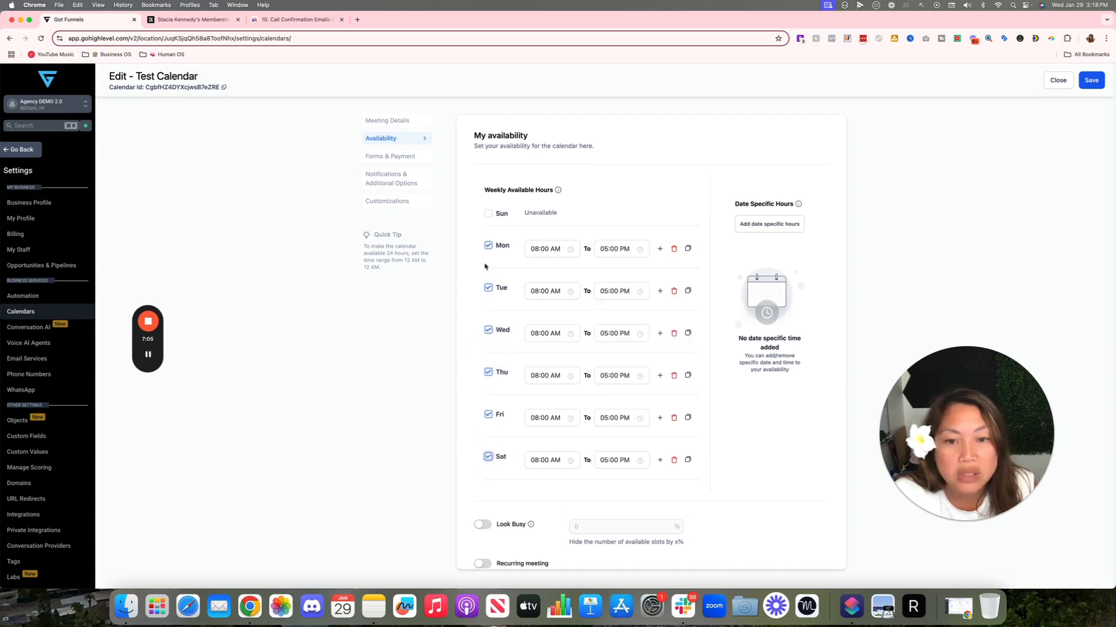
left_click(487, 214)
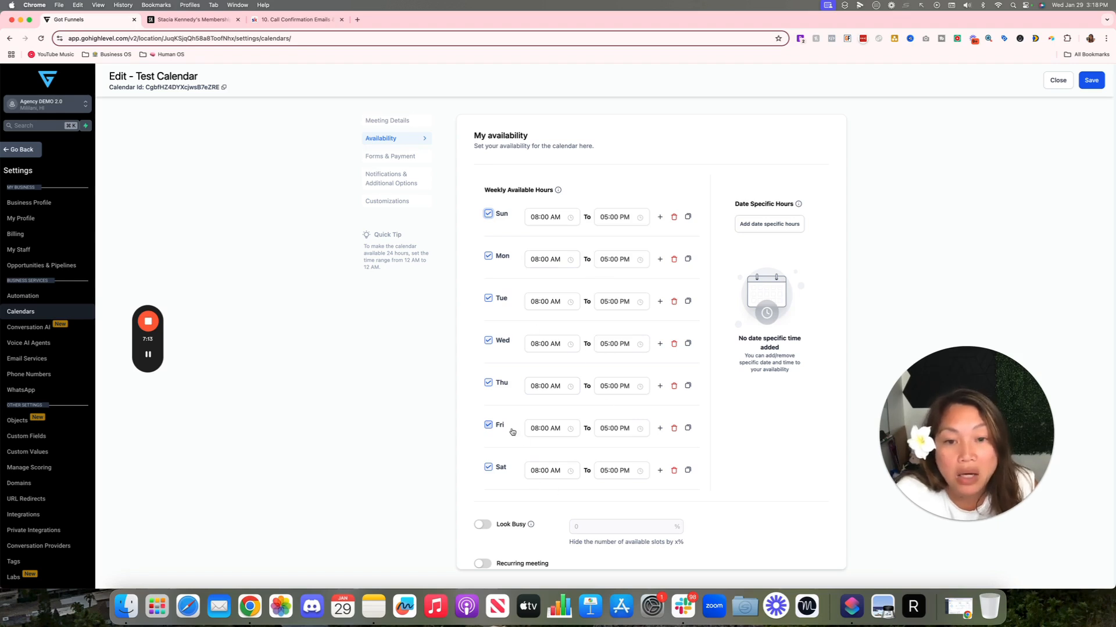
Step: Read the explanation of the Look Busy option and review the meeting settings below the weekly hours
scroll(480, 314, "down", 1)
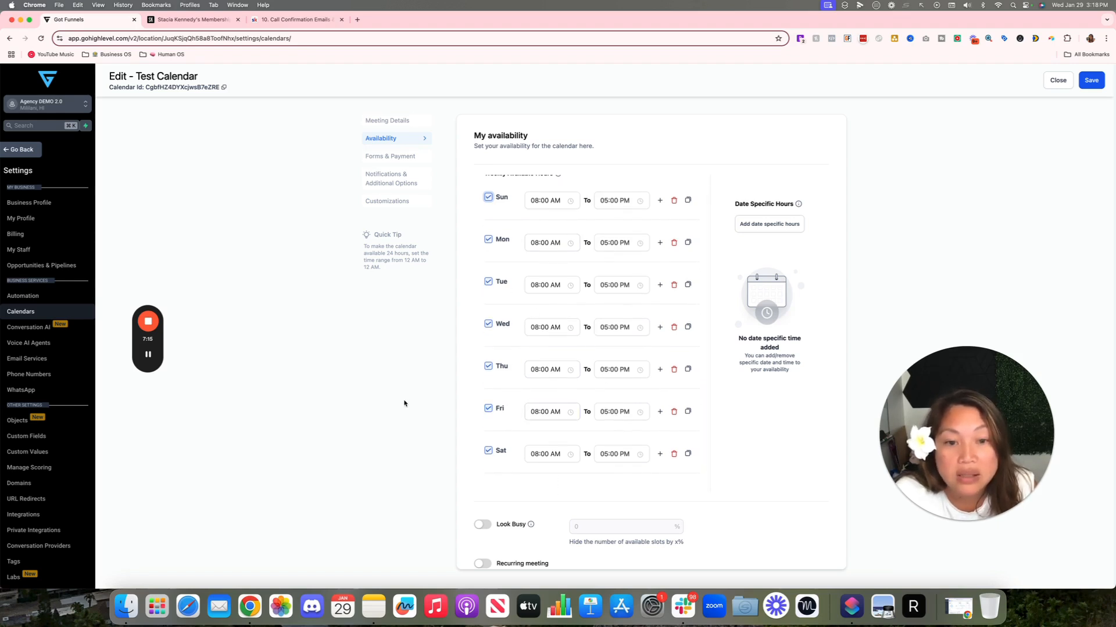
scroll(458, 395, "down", 5)
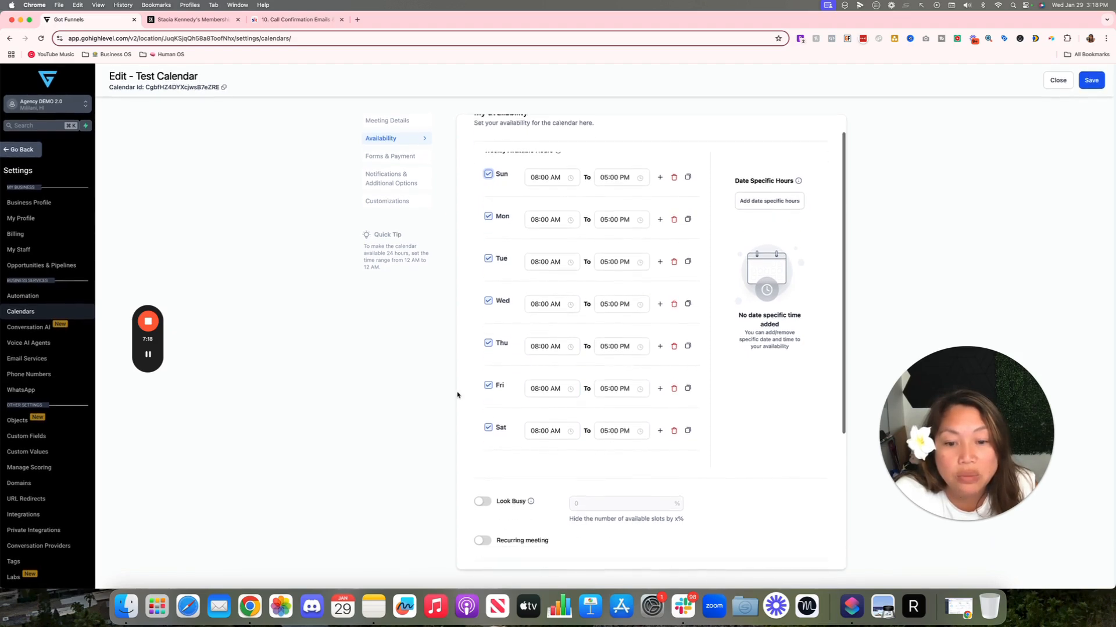
scroll(457, 394, "down", 2)
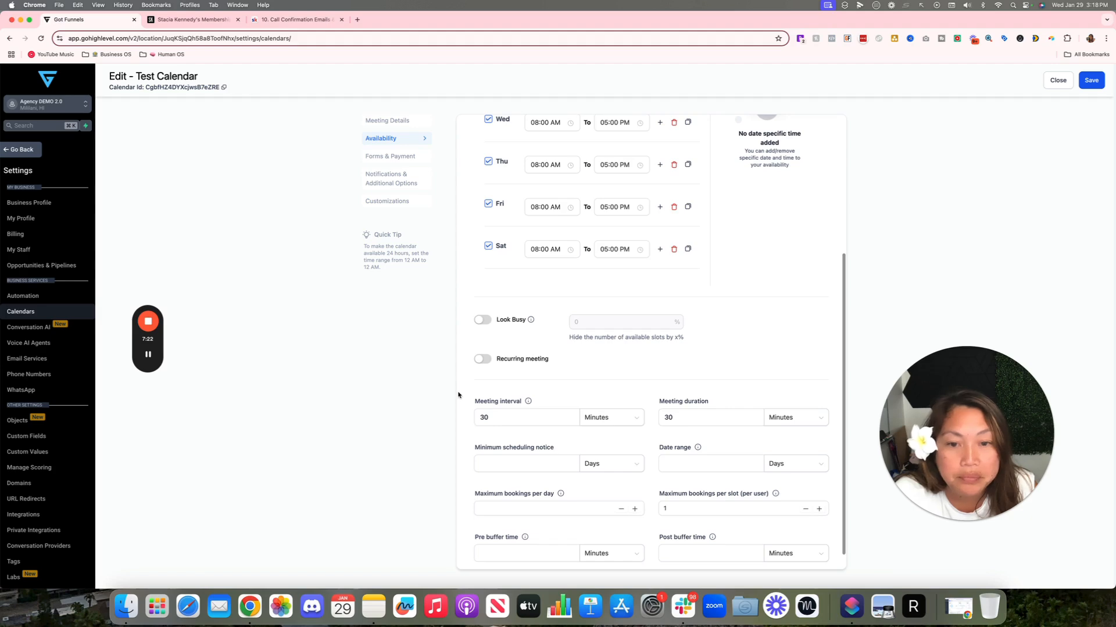
mouse_move(531, 322)
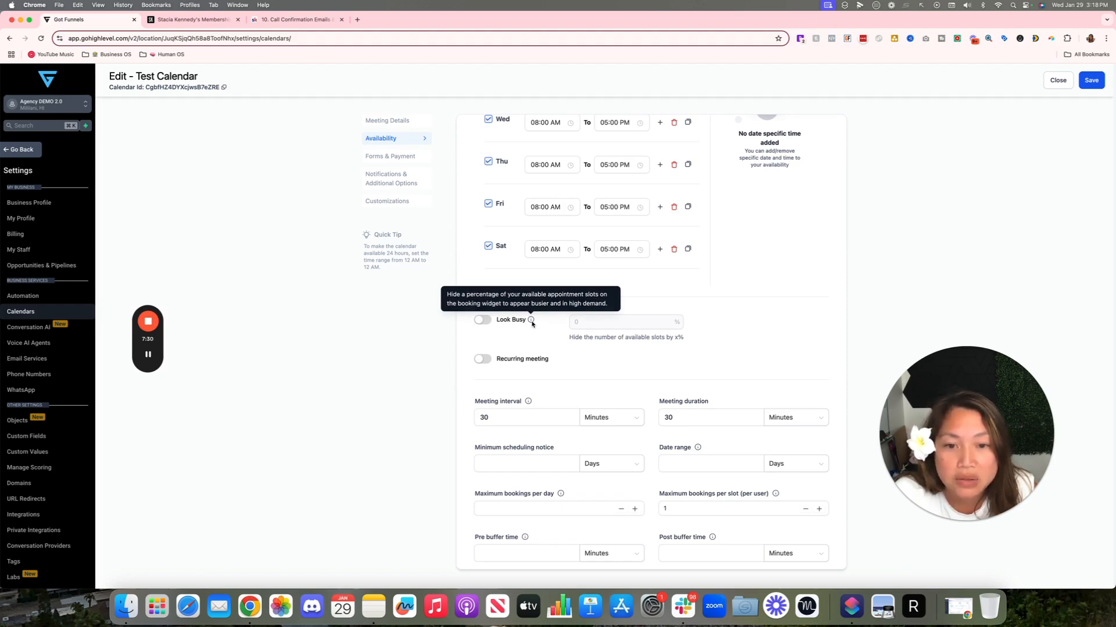
scroll(506, 366, "down", 1)
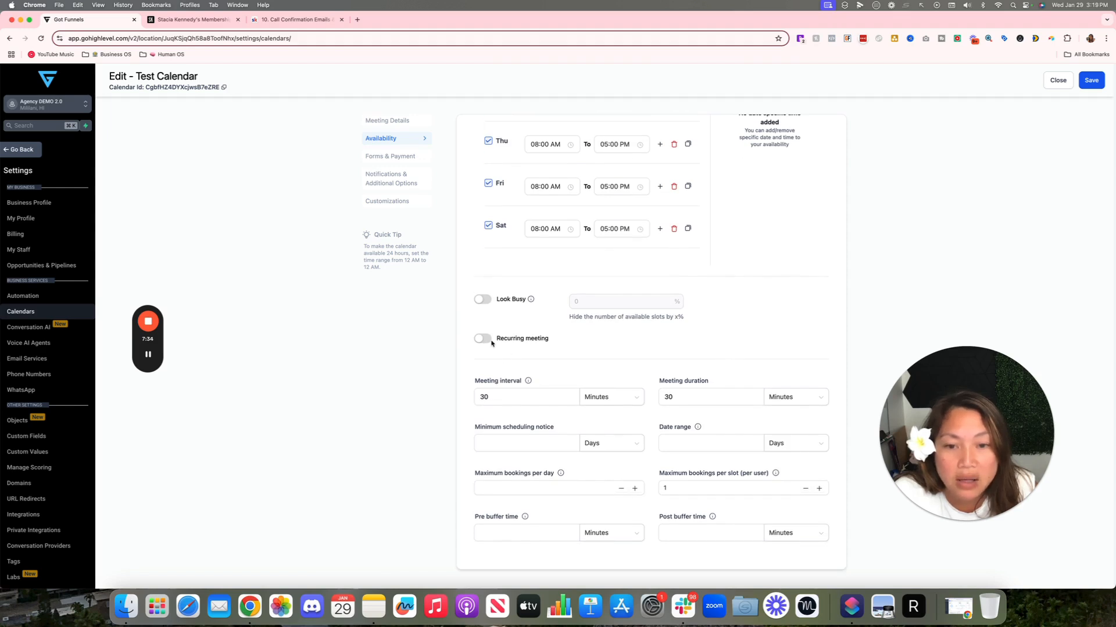
Step: Set the meeting interval to 15 minutes and keep the meeting duration at 30 minutes
left_click(498, 398)
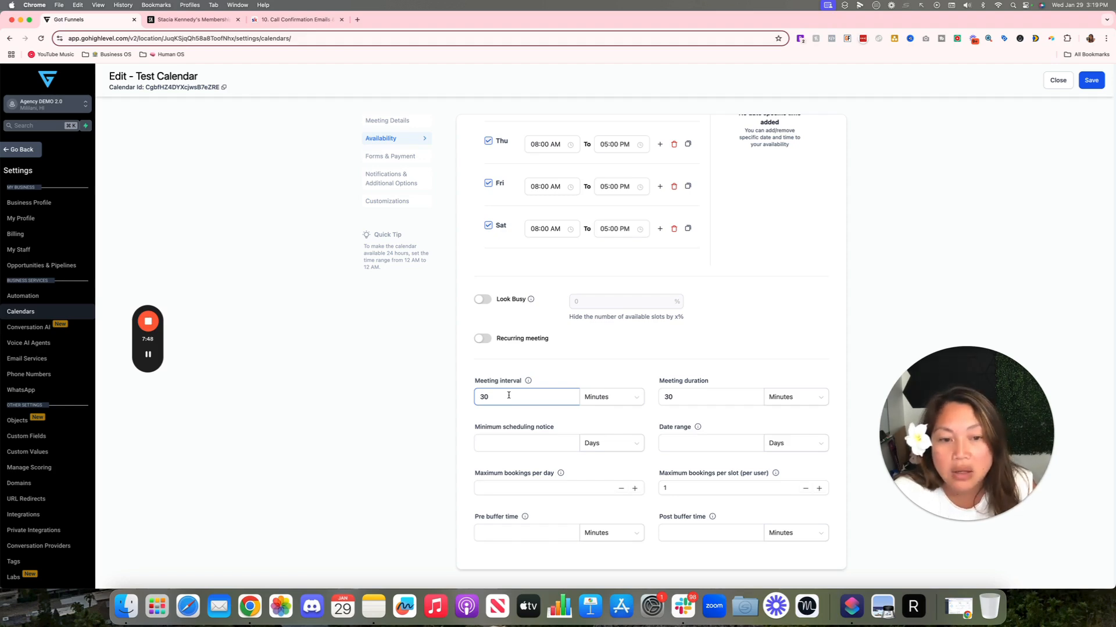
left_click(670, 393)
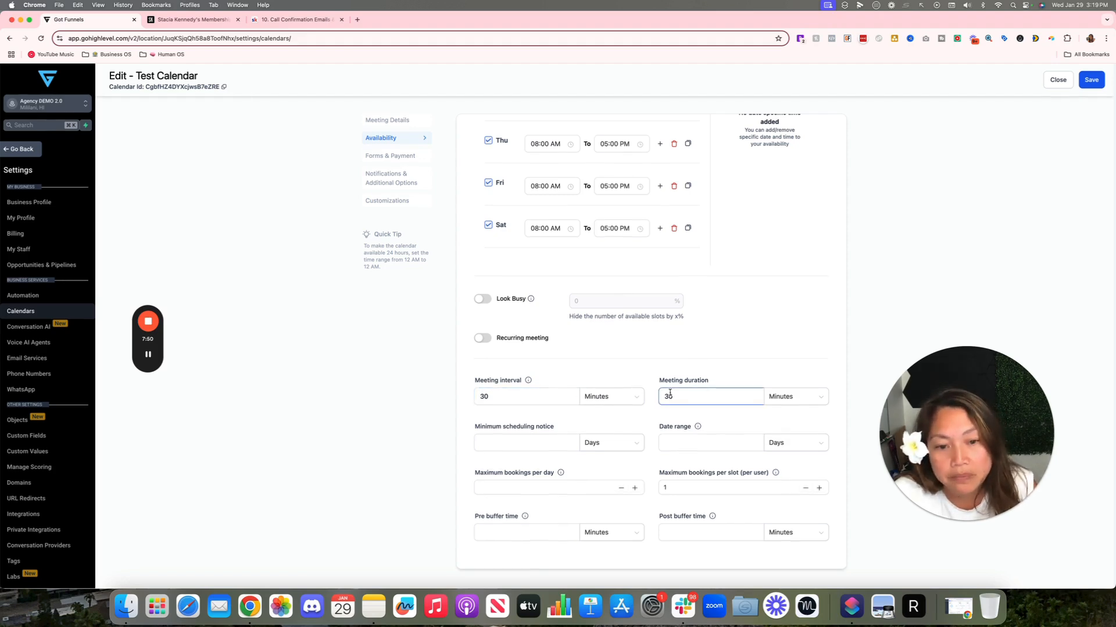
left_click(499, 397)
left_click(479, 397)
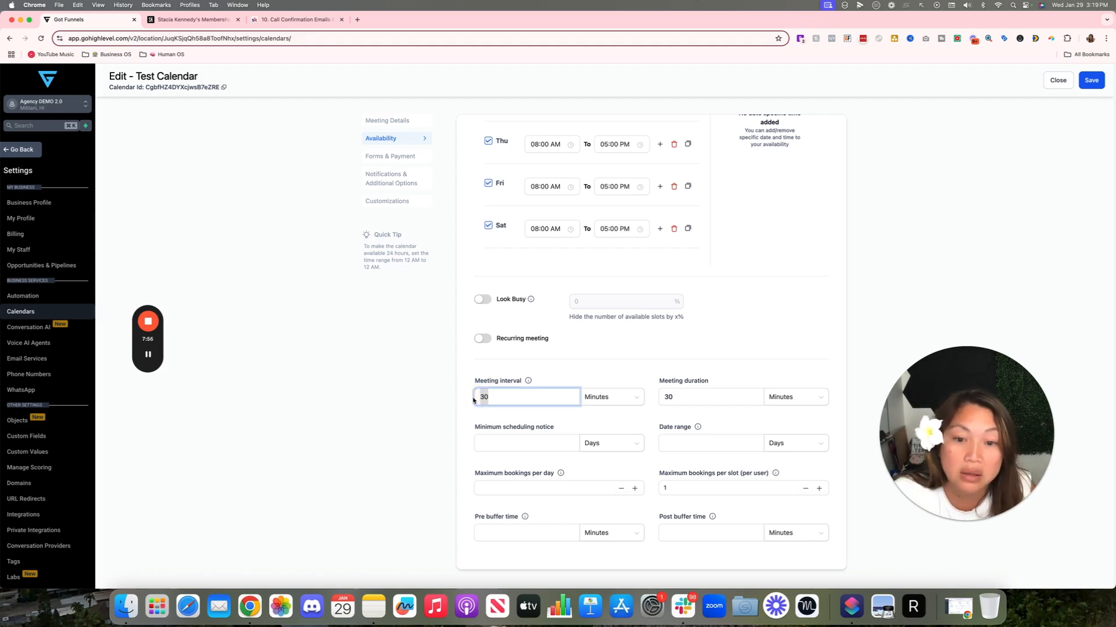
type("15")
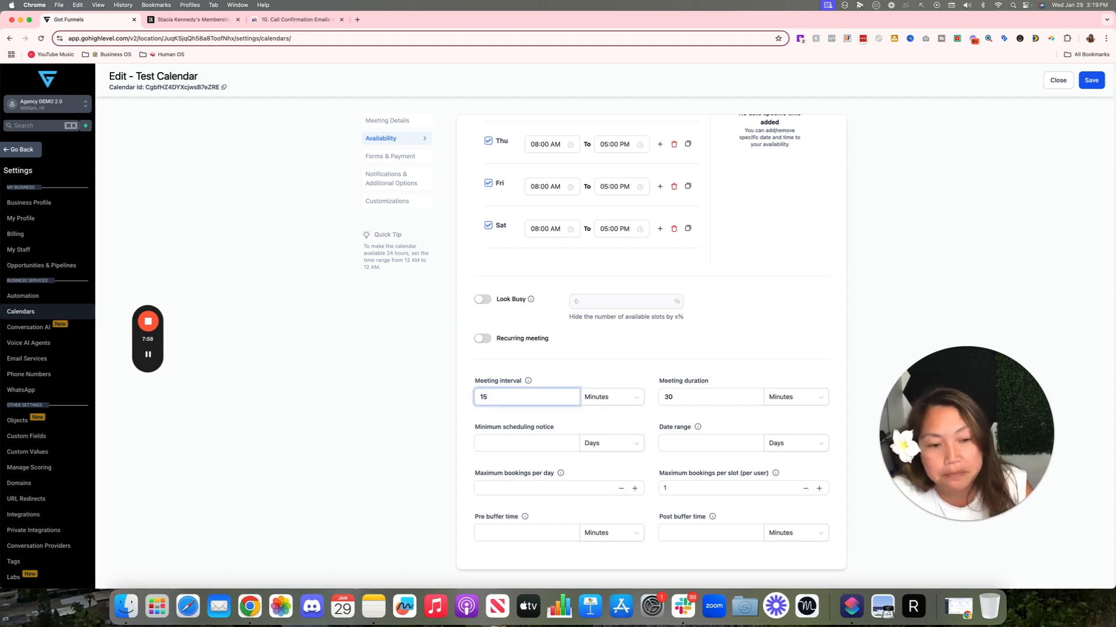
left_click(502, 419)
left_click(676, 399)
left_click(561, 415)
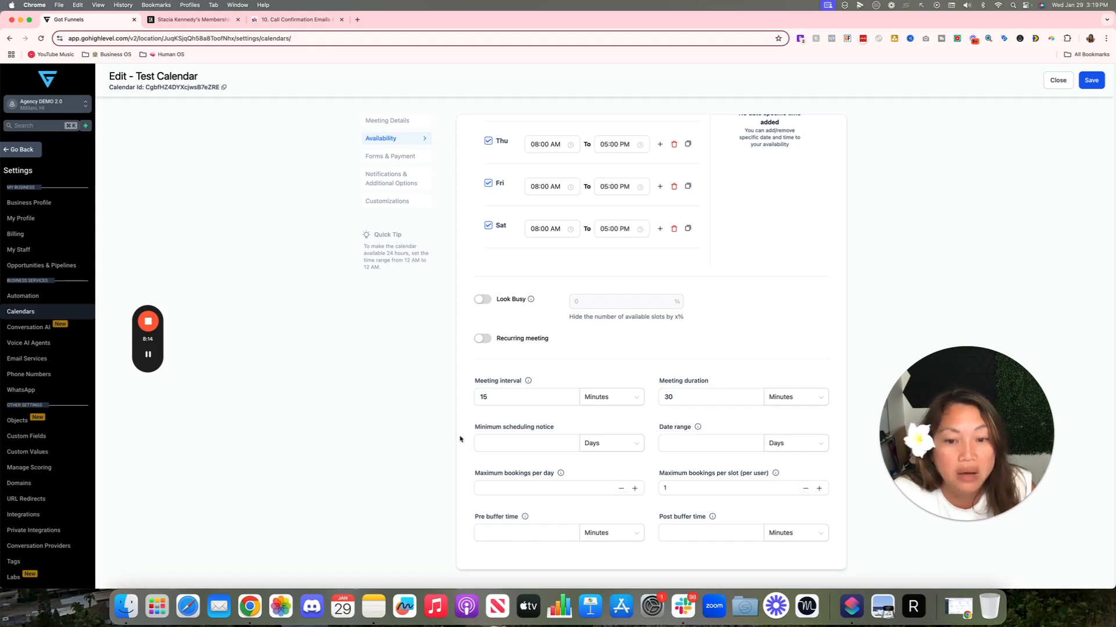
Step: Set the minimum scheduling notice to 12 hours
left_click(488, 439)
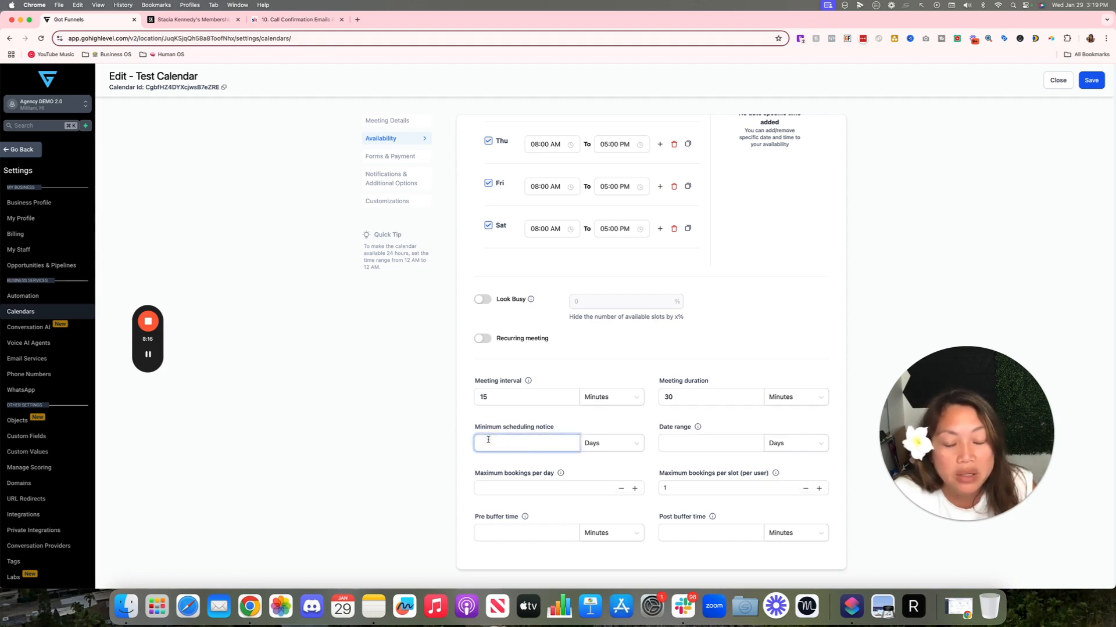
type("12")
left_click(604, 445)
left_click(604, 465)
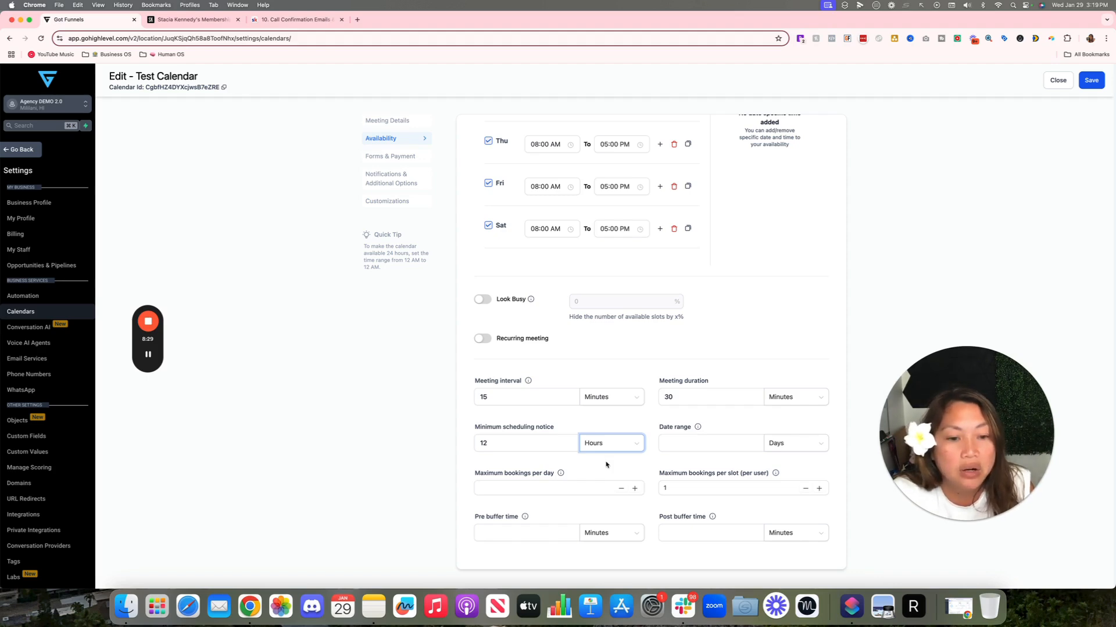
Step: Set the booking date range to 14 days
key("Tab")
type("4")
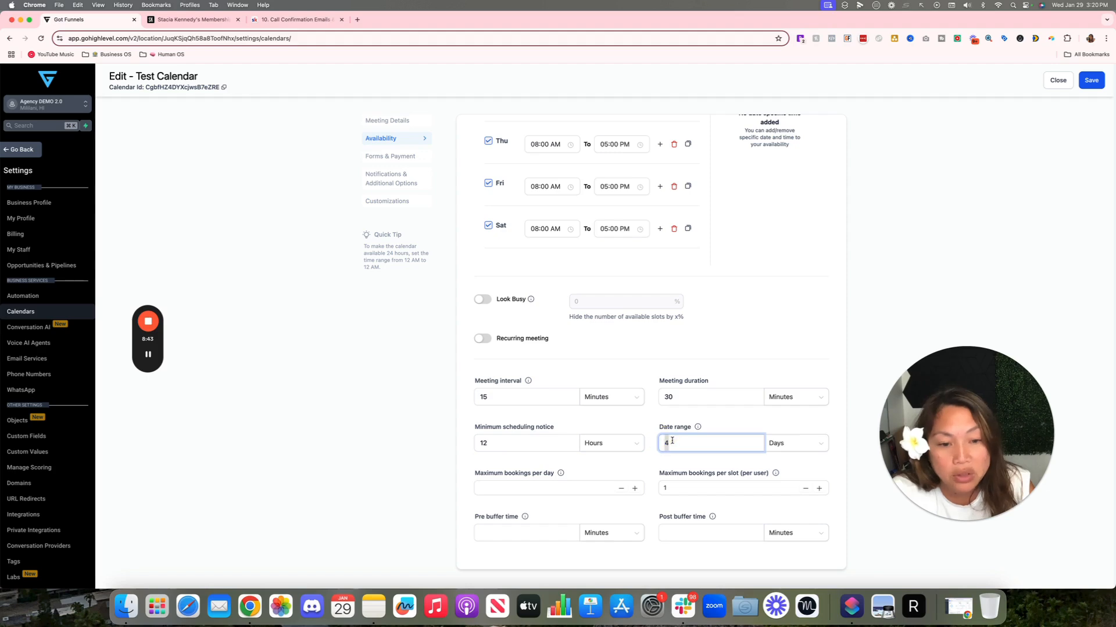
type("1")
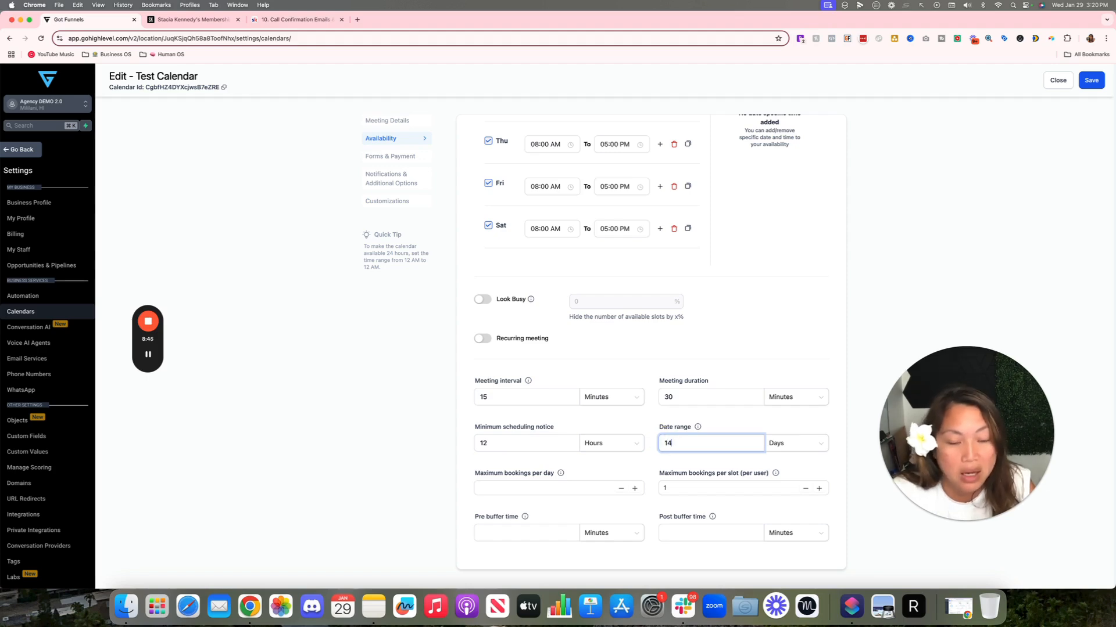
left_click(607, 466)
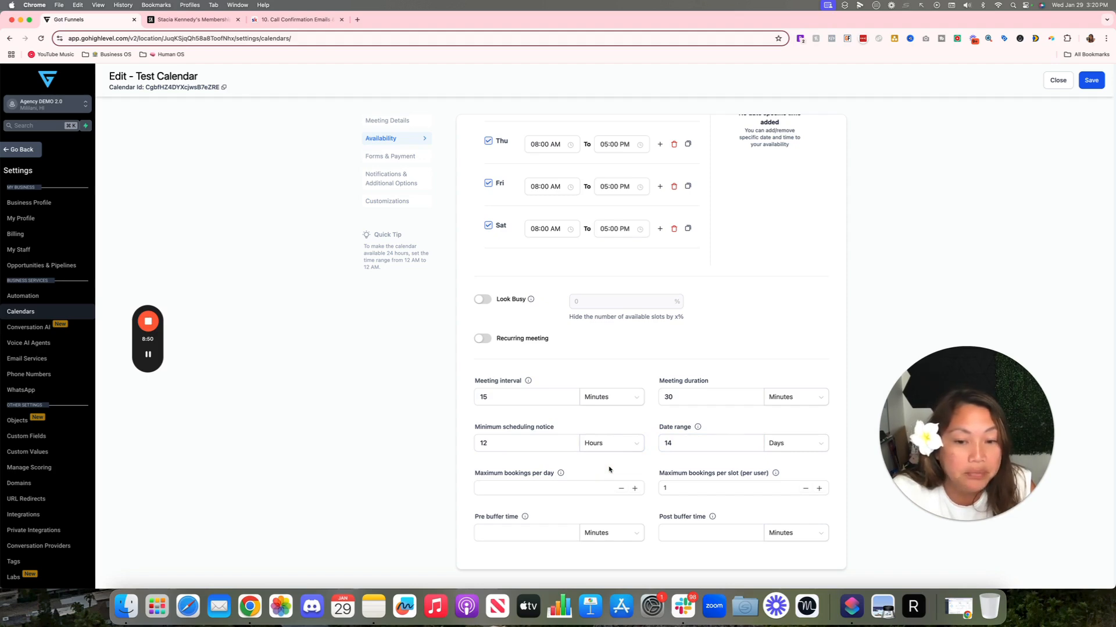
Step: Review the date range, booking limit and buffer time fields, keeping the maximum bookings per slot at 1
left_click(678, 443)
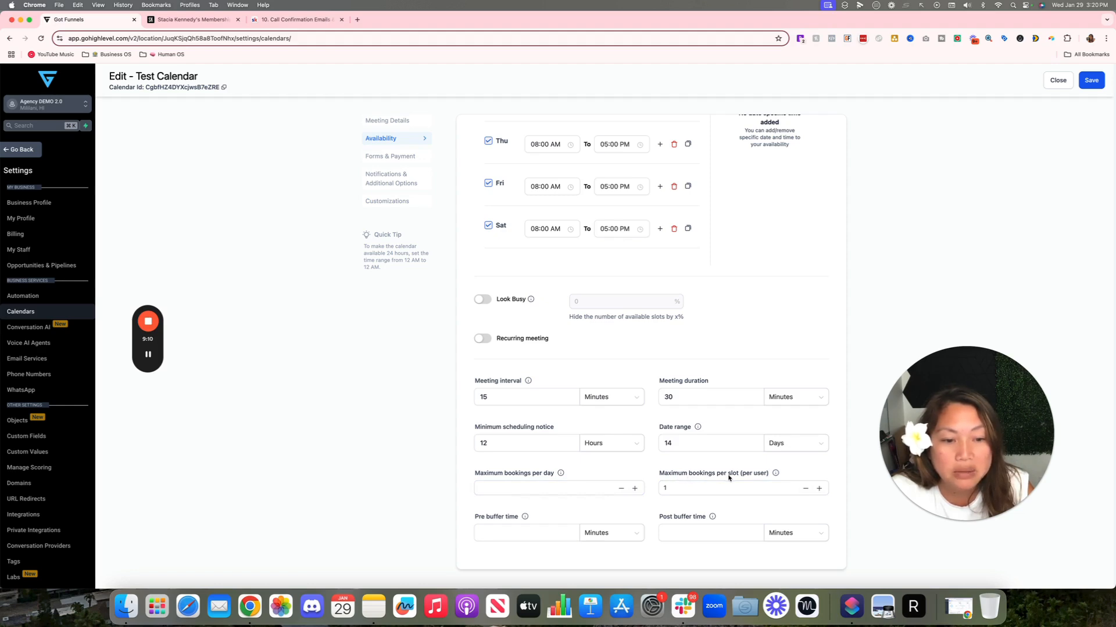
left_click(819, 488)
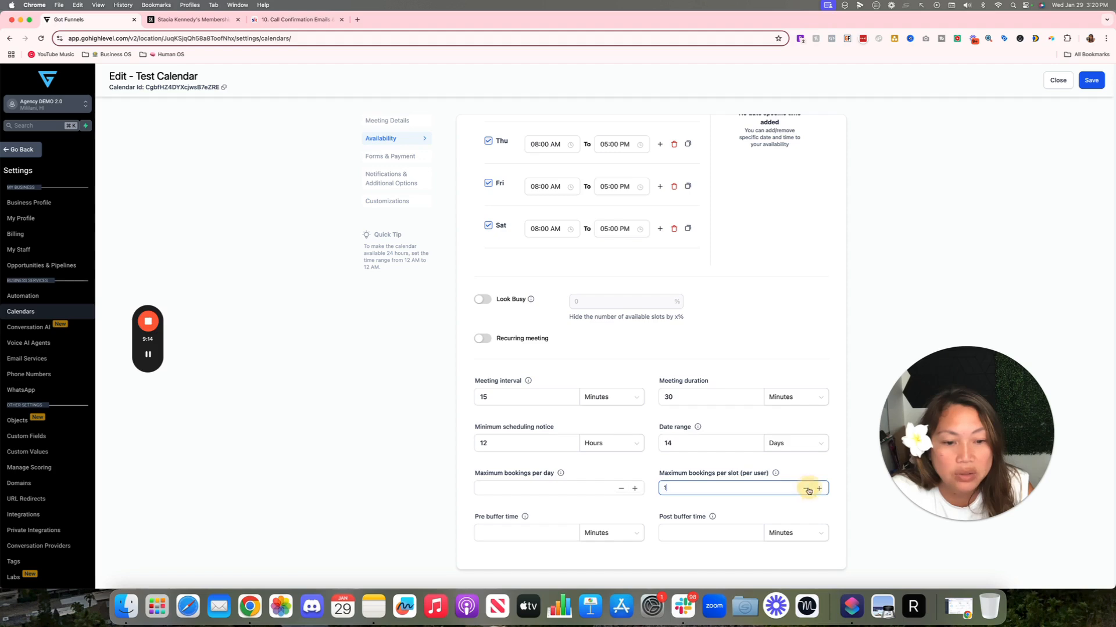
left_click(805, 488)
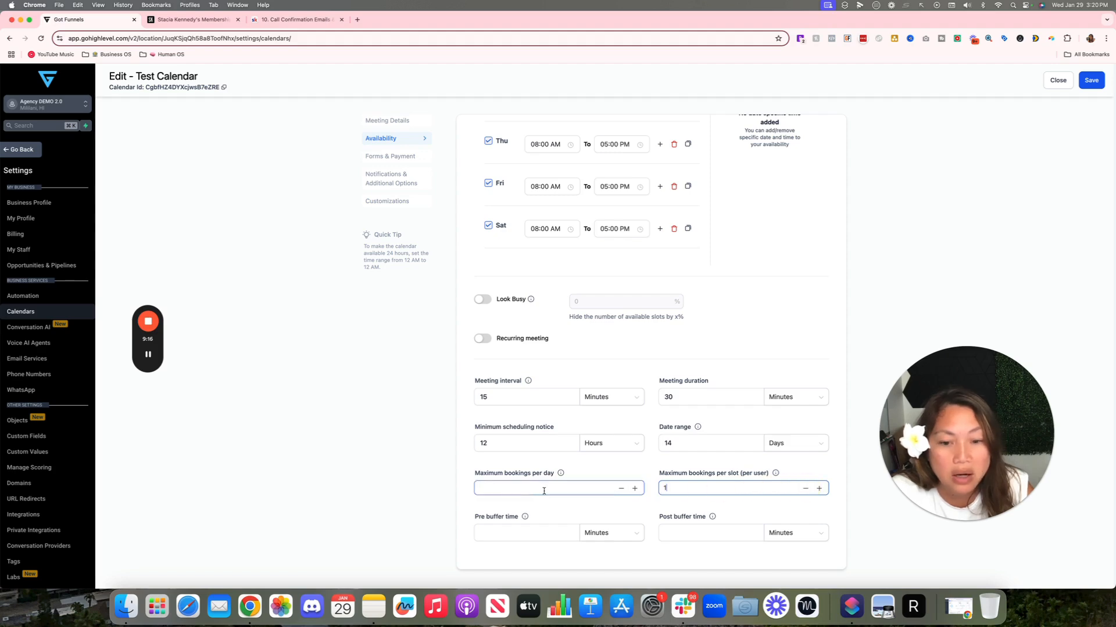
left_click(510, 478)
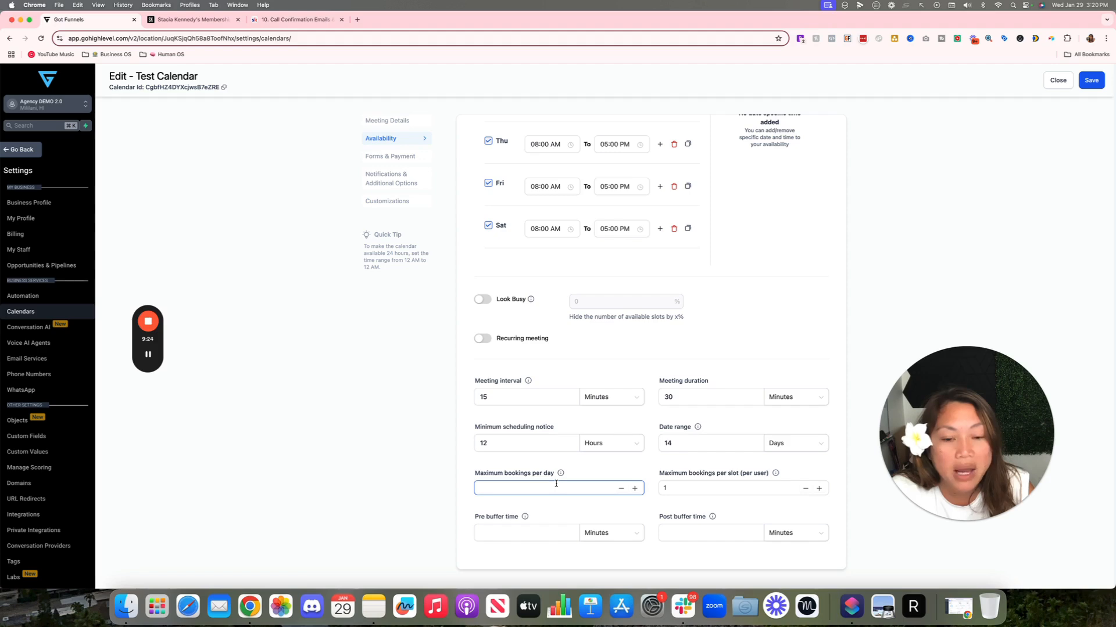
left_click(510, 531)
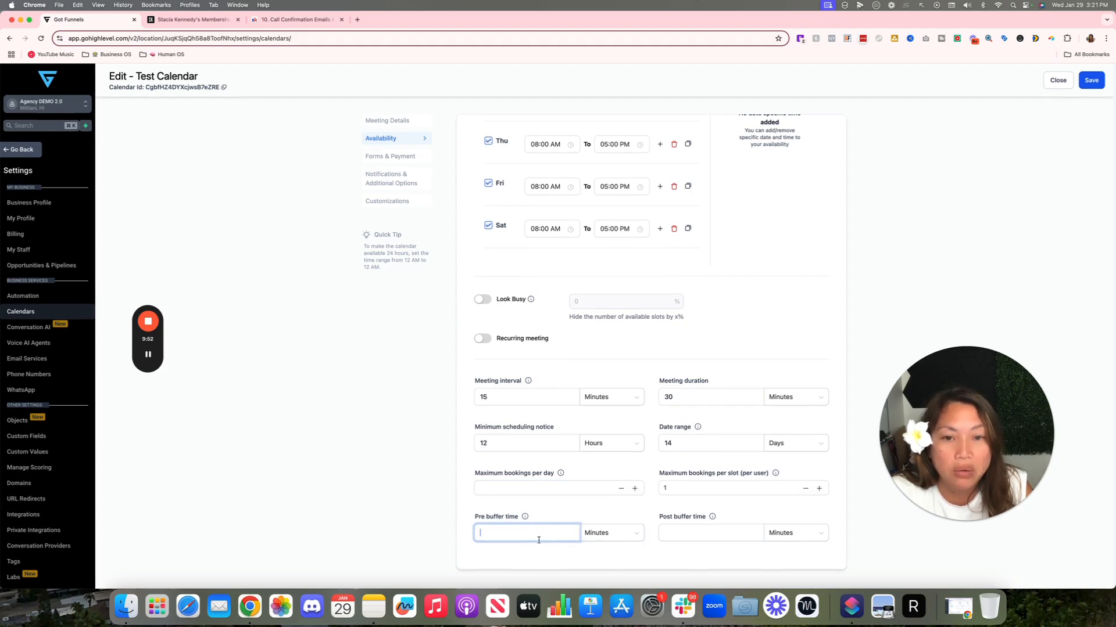
Step: Open the Forms & Payment settings and examine which booking forms can be selected
left_click(390, 161)
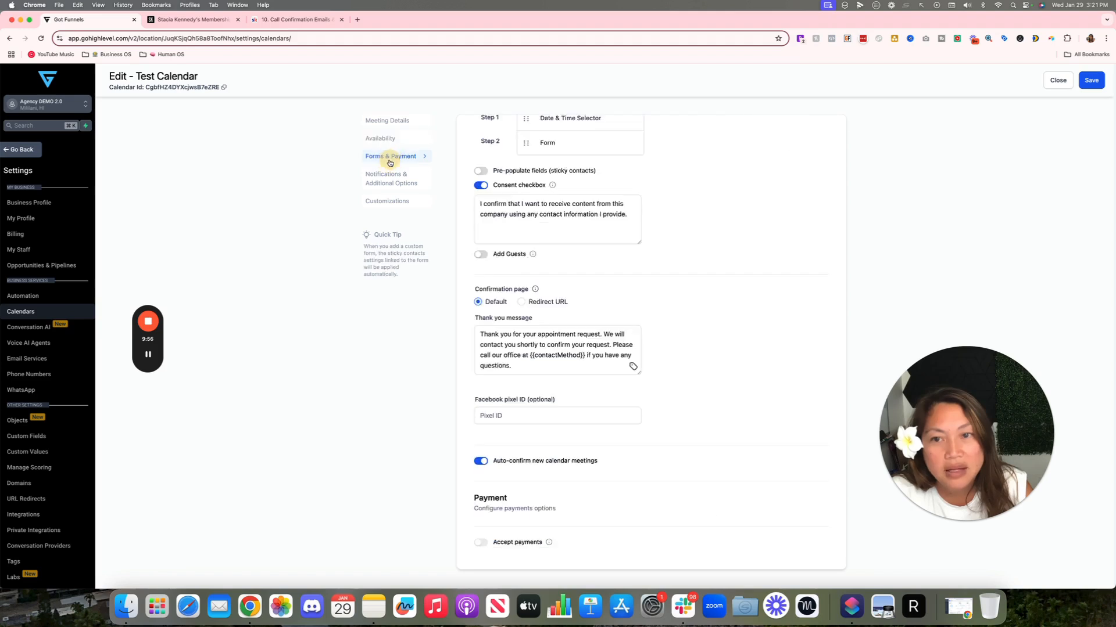
scroll(317, 206, "up", 3)
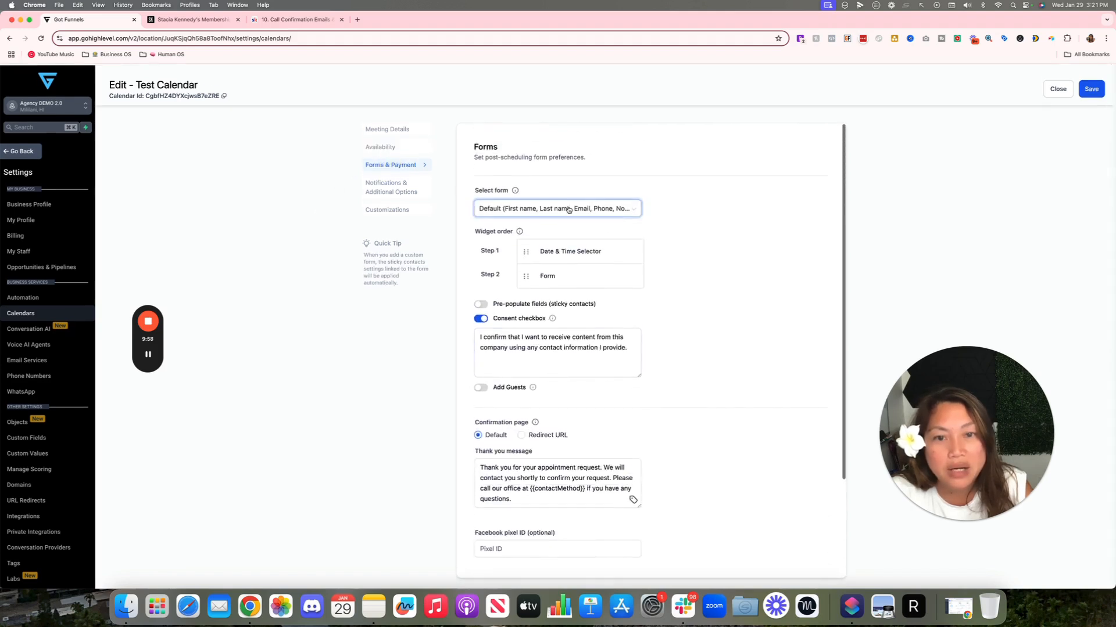
left_click(531, 209)
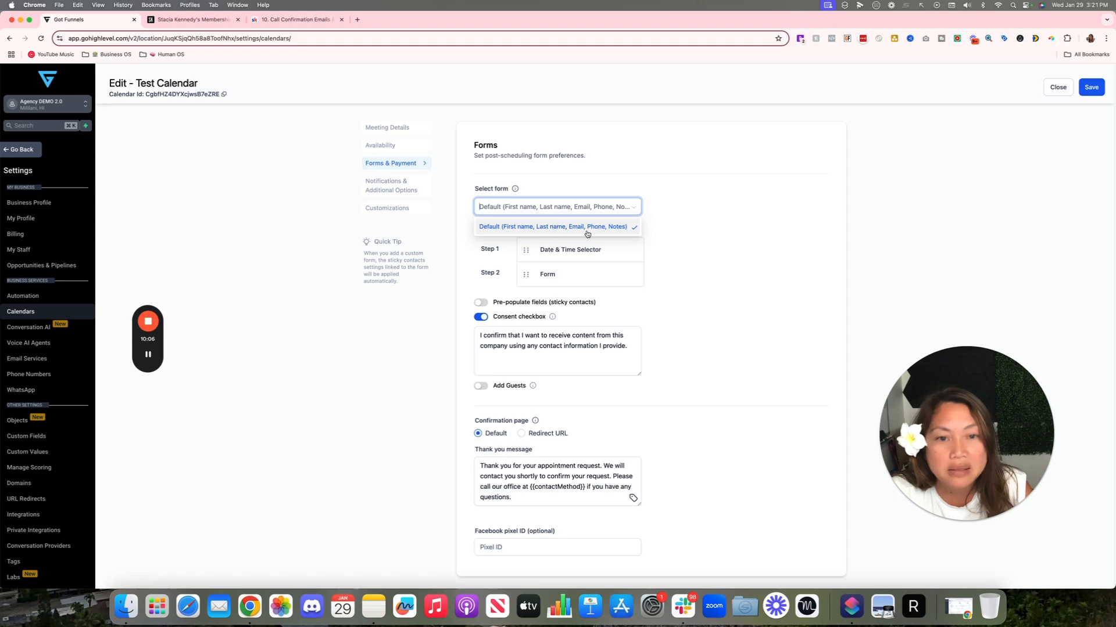
left_click(686, 234)
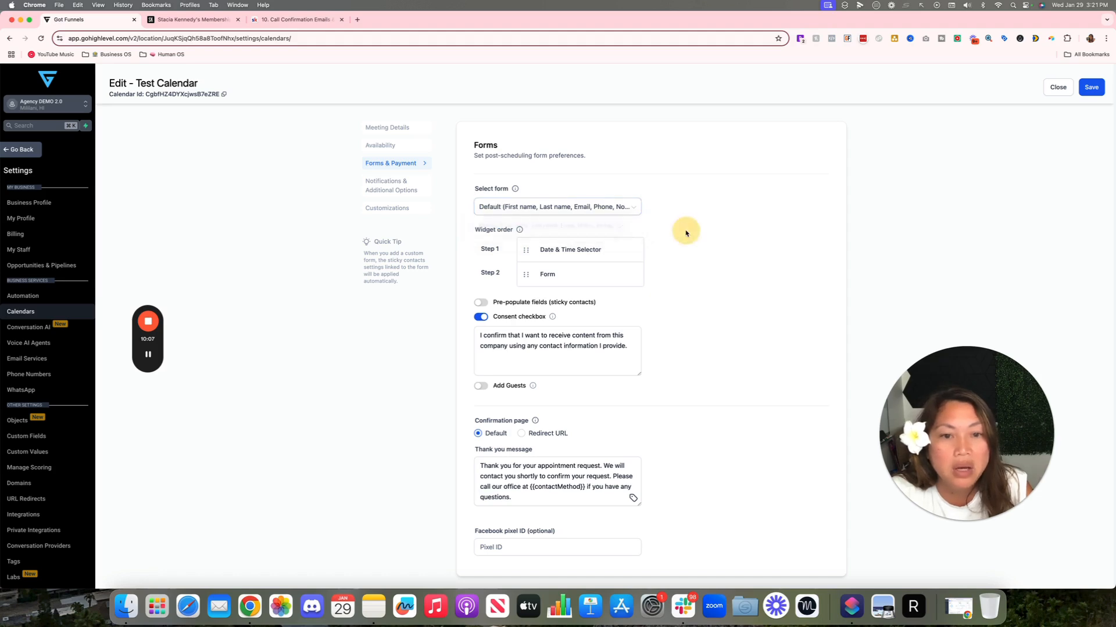
left_click(635, 212)
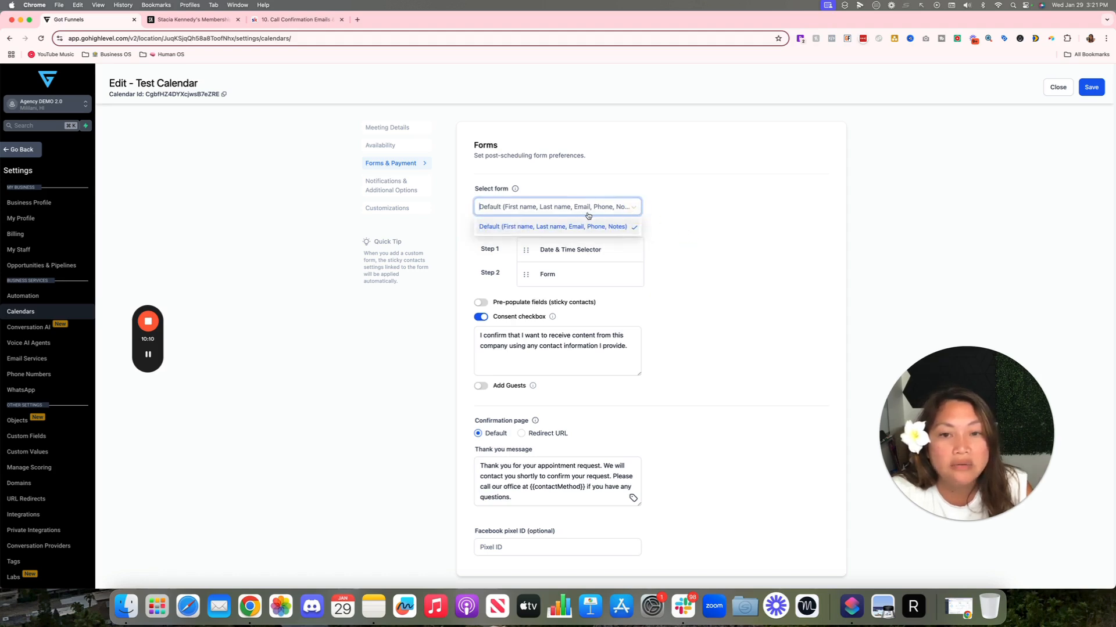
left_click(674, 221)
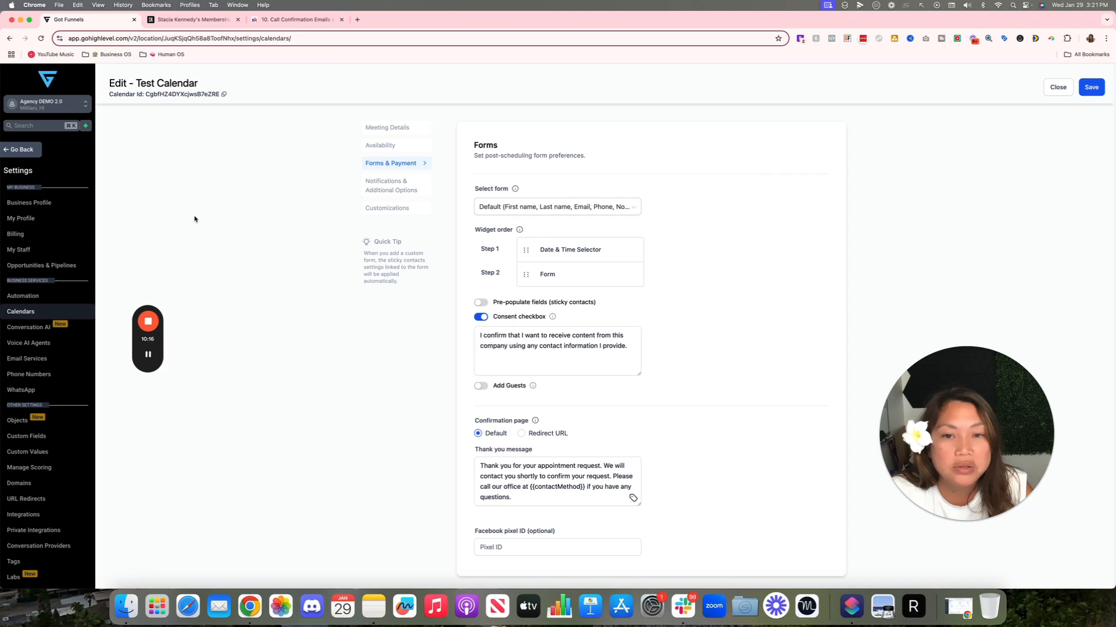
left_click(478, 207)
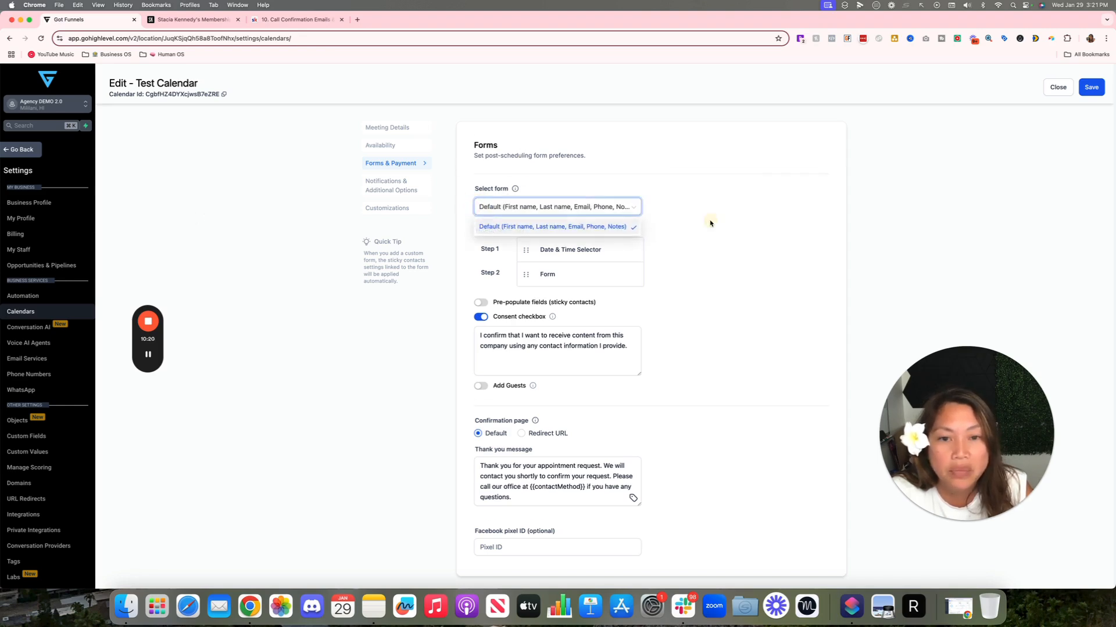
scroll(519, 245, "down", 1)
scroll(518, 247, "up", 1)
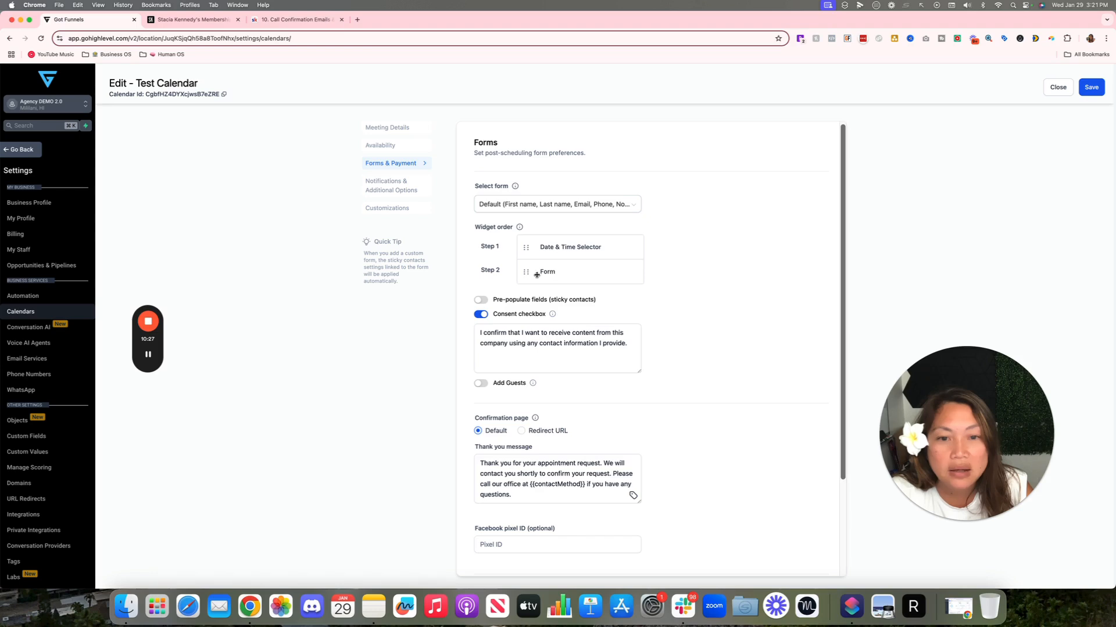
Step: Review the widget order and consent checkbox text, and enable Add Guests with the name and email option
mouse_move(529, 271)
left_mouse_down()
mouse_move(533, 250)
mouse_move(529, 271)
left_mouse_up()
scroll(542, 261, "down", 2)
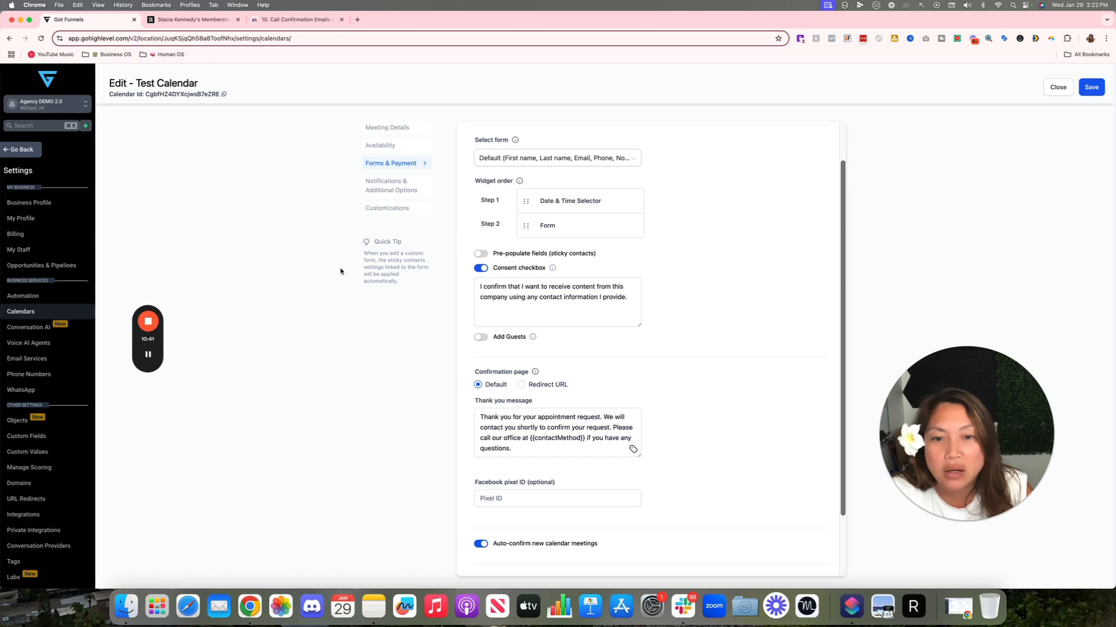
scroll(472, 297, "up", 2)
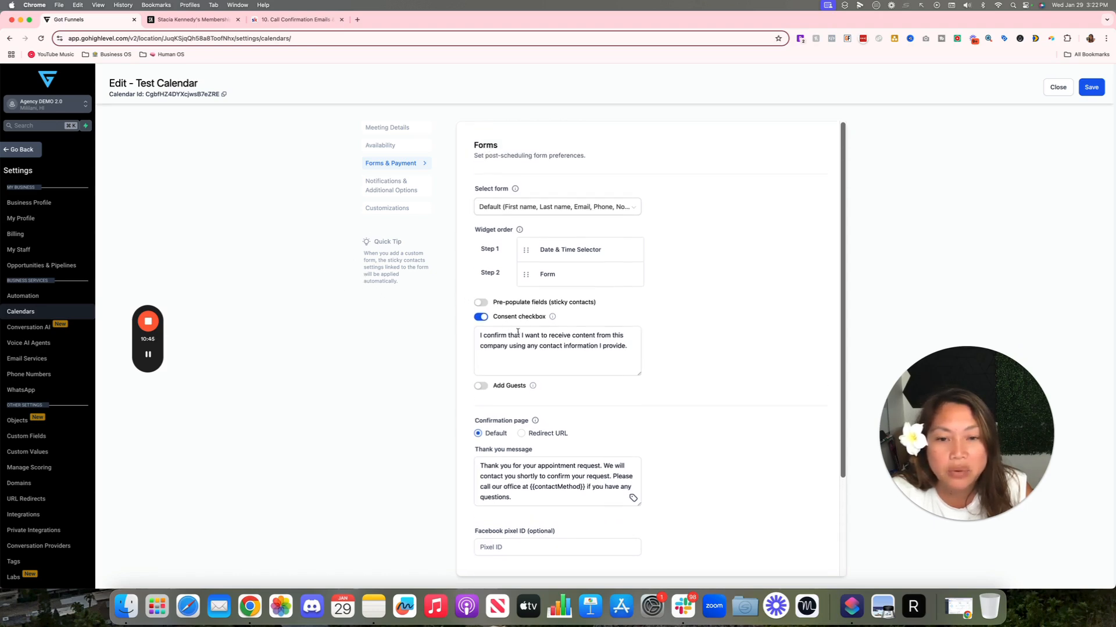
scroll(575, 321, "down", 2)
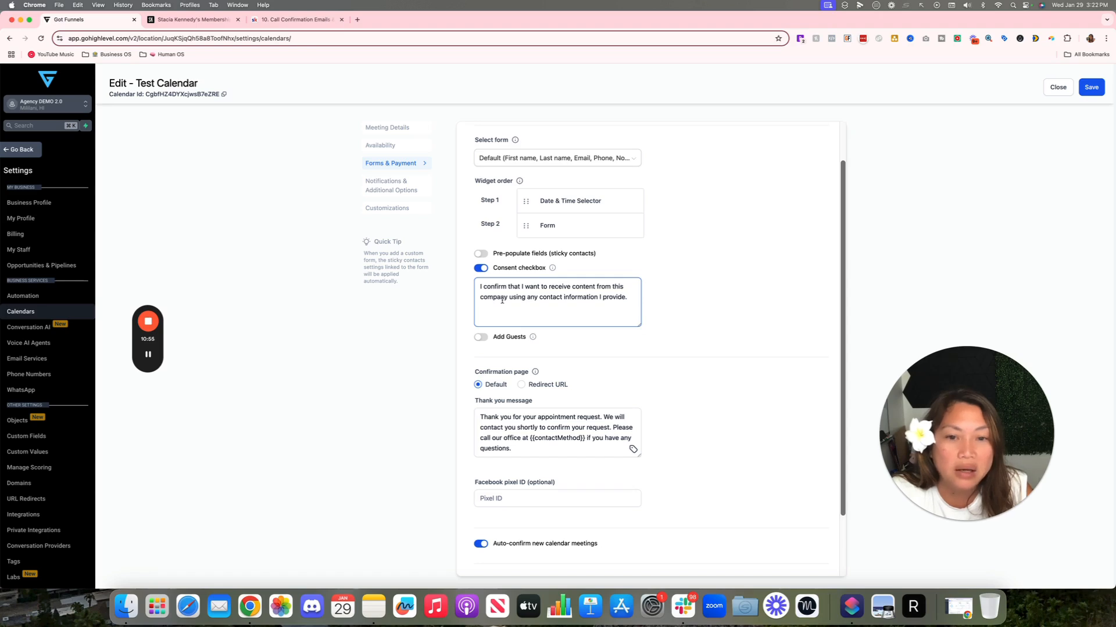
left_click(463, 309)
scroll(464, 309, "down", 2)
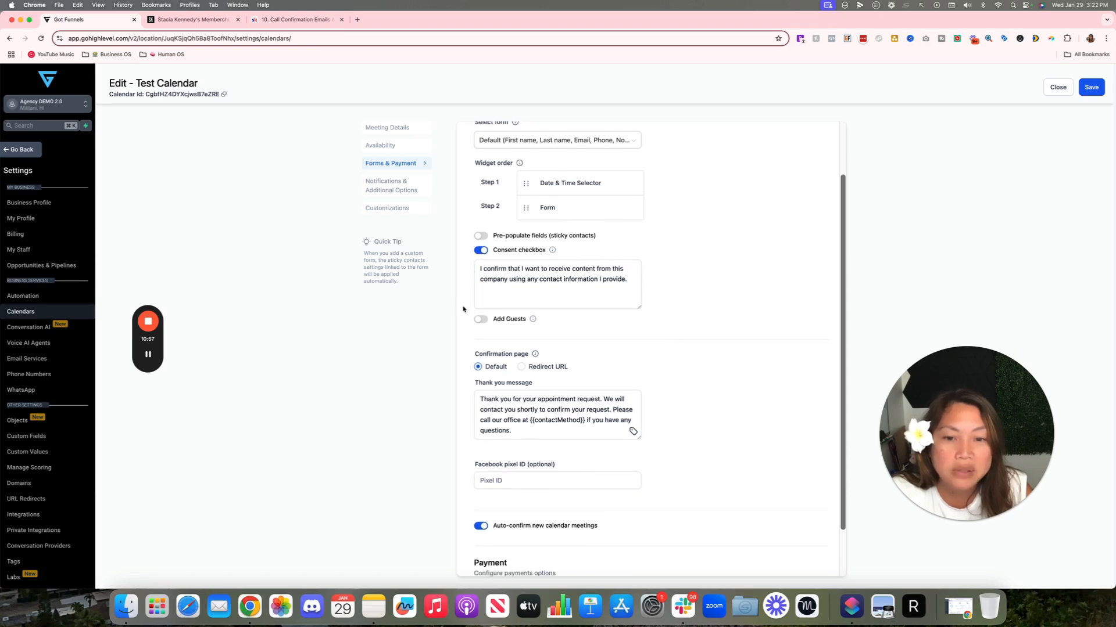
scroll(463, 309, "down", 1)
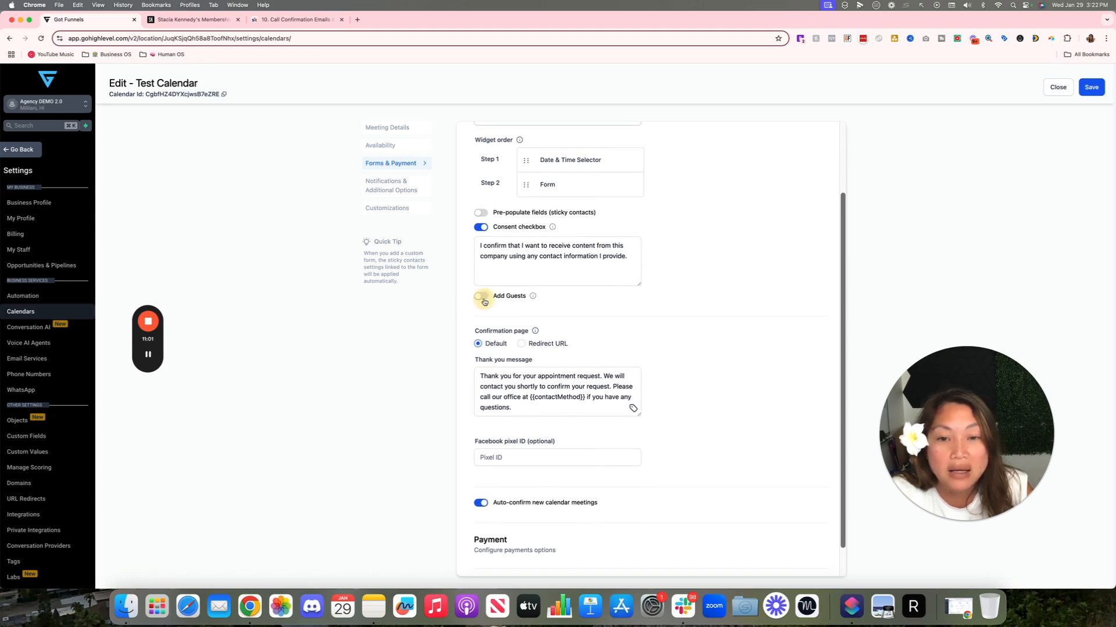
left_click(484, 300)
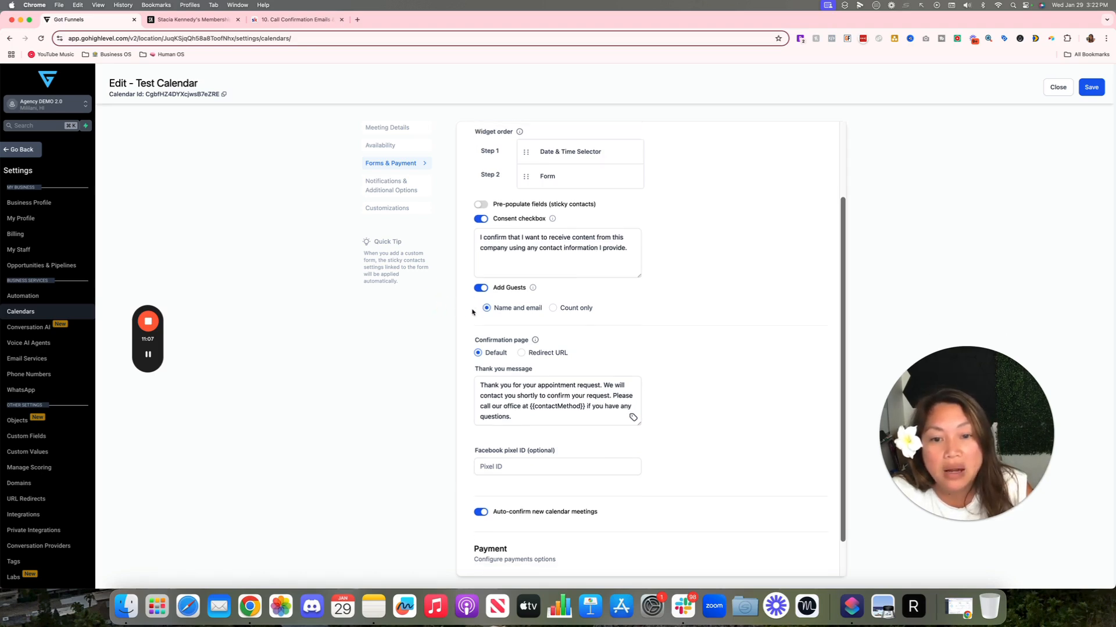
Step: Shorten the thank you message to "Thank you for your appointment request." by removing all text after that sentence
scroll(472, 312, "down", 1)
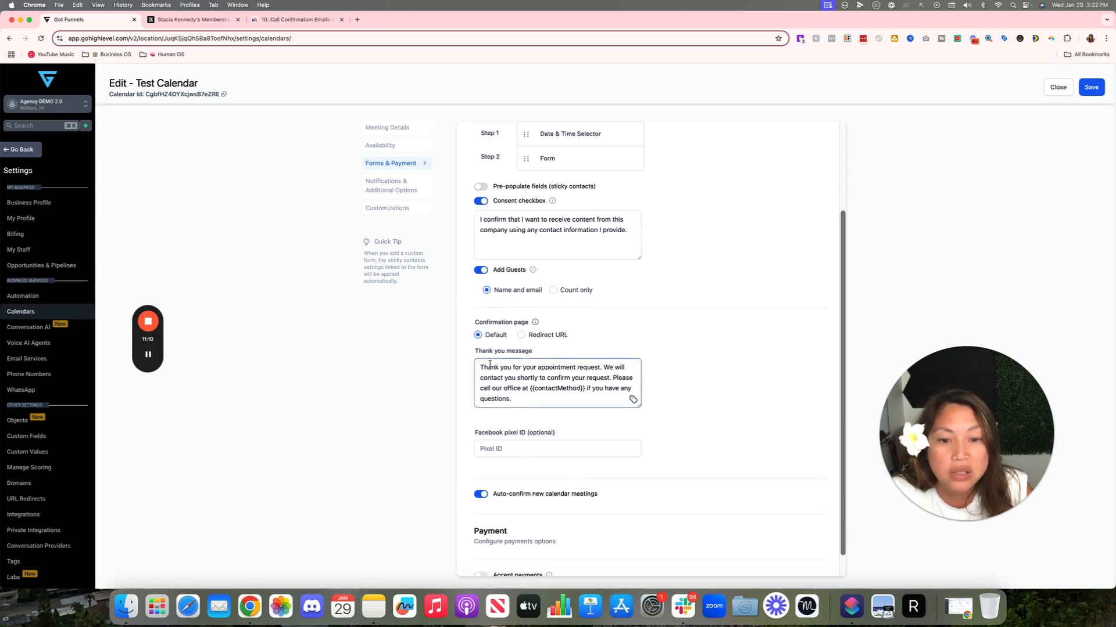
scroll(498, 360, "down", 1)
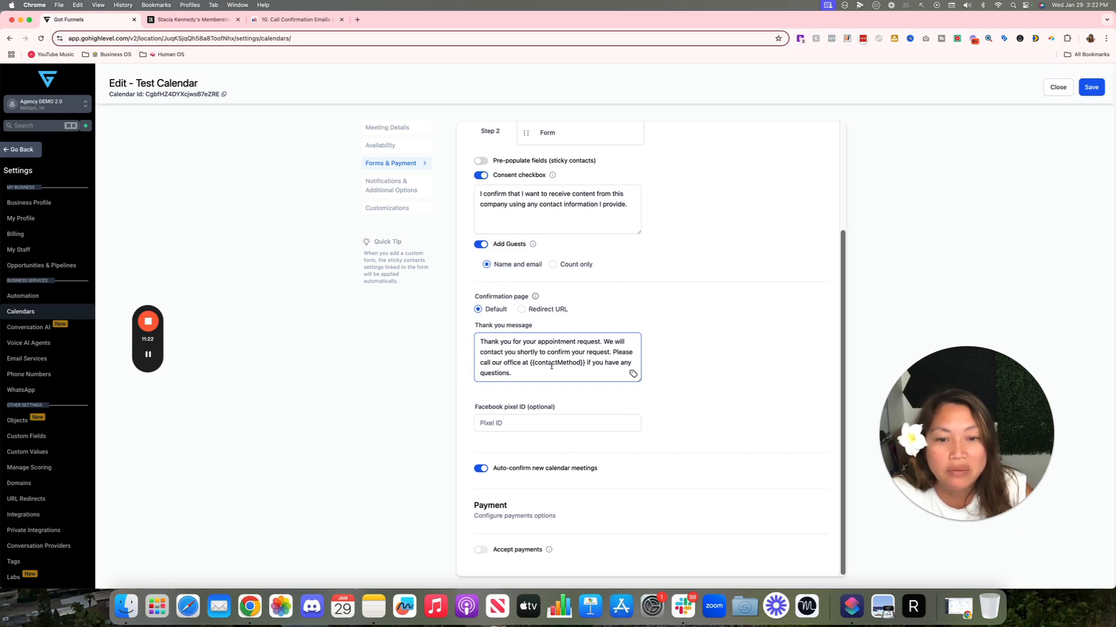
left_click_drag(532, 364, 441, 345)
left_click(575, 374)
scroll(536, 362, "down", 1)
left_click(605, 351)
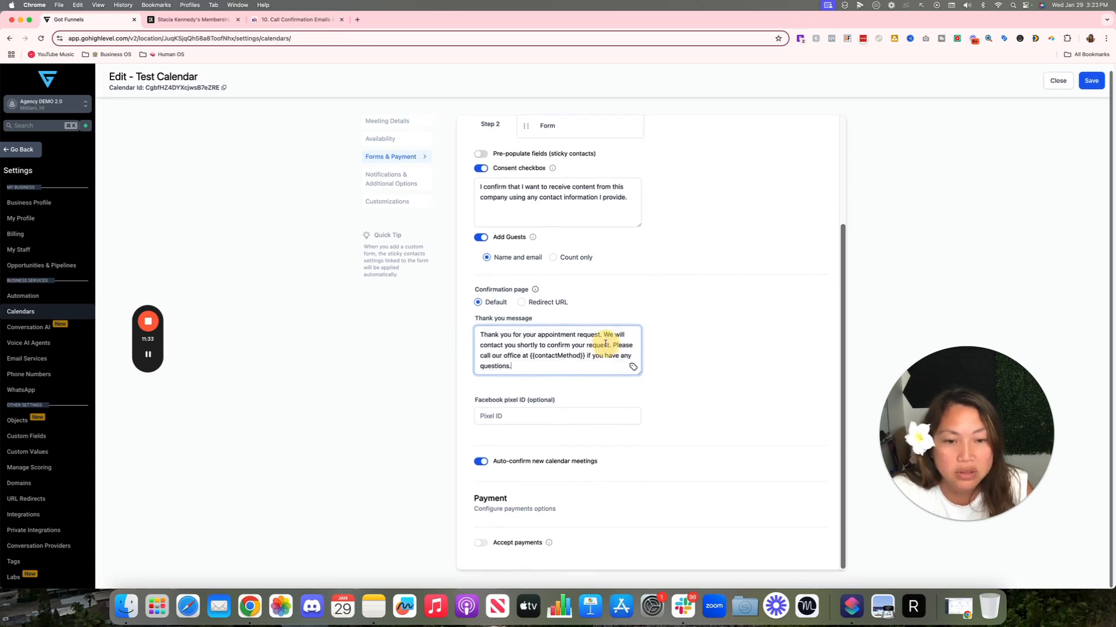
left_click_drag(603, 335, 613, 374)
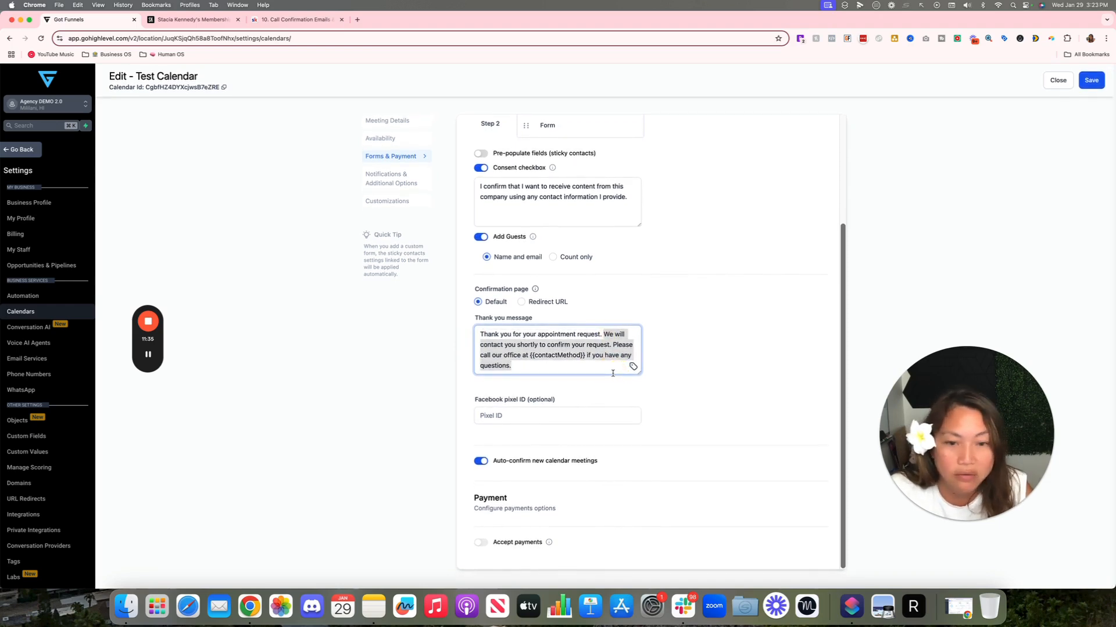
key("BackSpace")
left_click(662, 336)
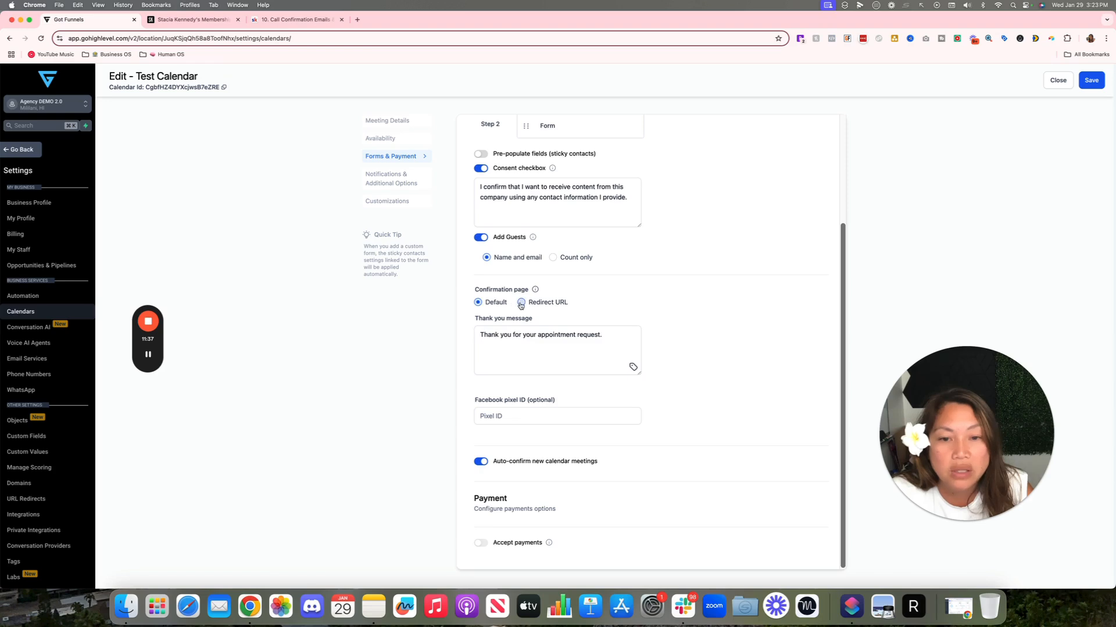
Step: Preview the Redirect URL option for the confirmation page and return the setting to Default
scroll(521, 306, "up", 2)
left_click(521, 356)
left_click(478, 355)
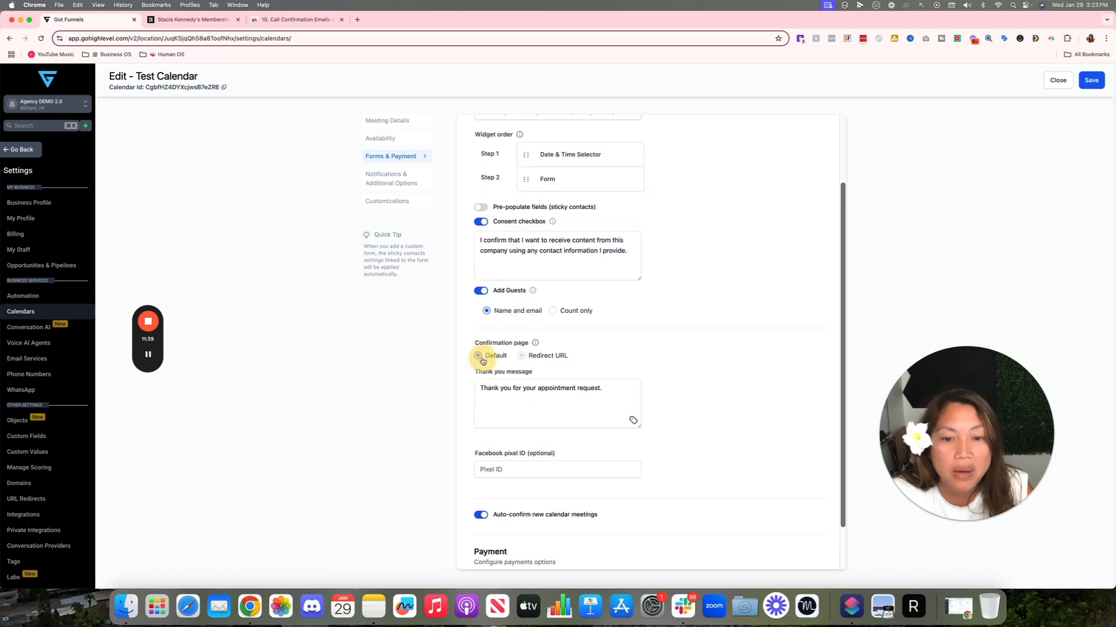
left_click(534, 356)
left_click(537, 381)
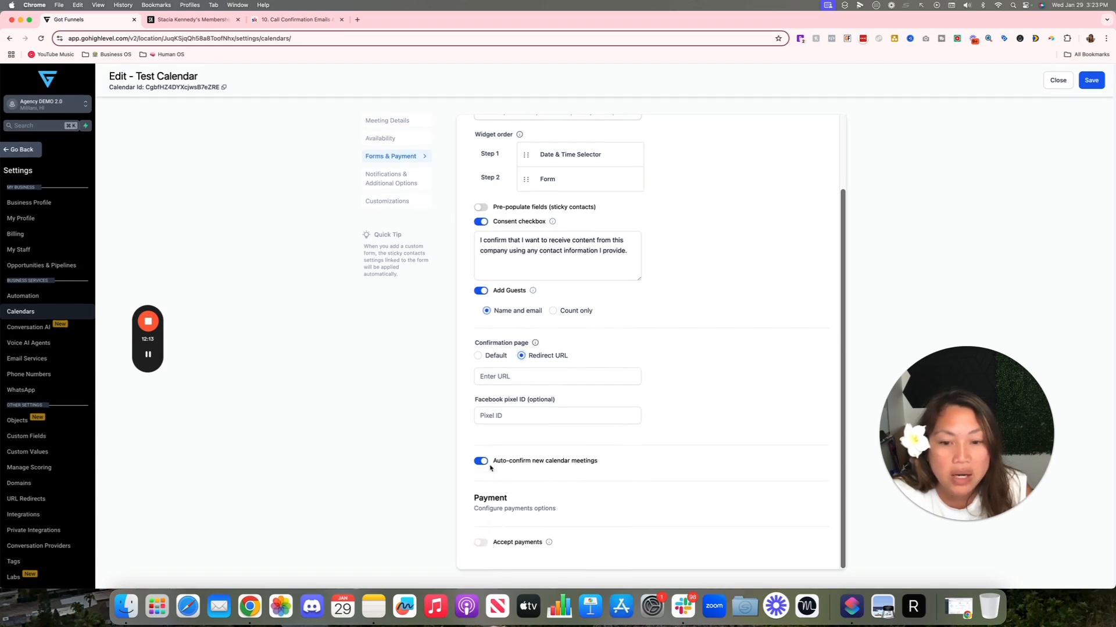
left_click(478, 355)
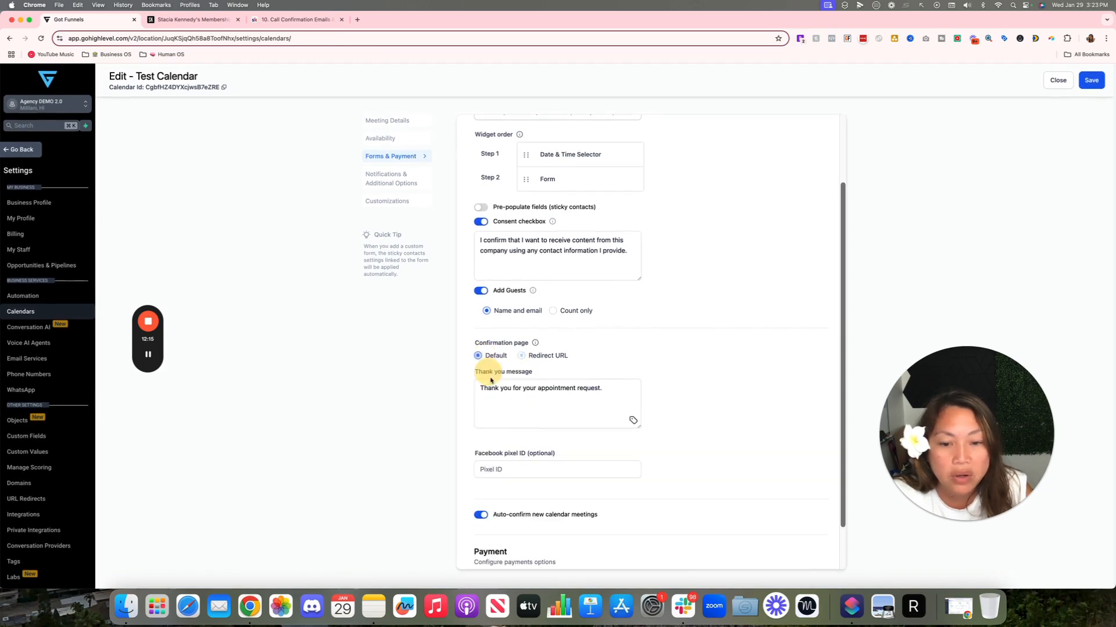
Step: Try to enable Accept payments in the calendar's payment options
scroll(494, 407, "down", 2)
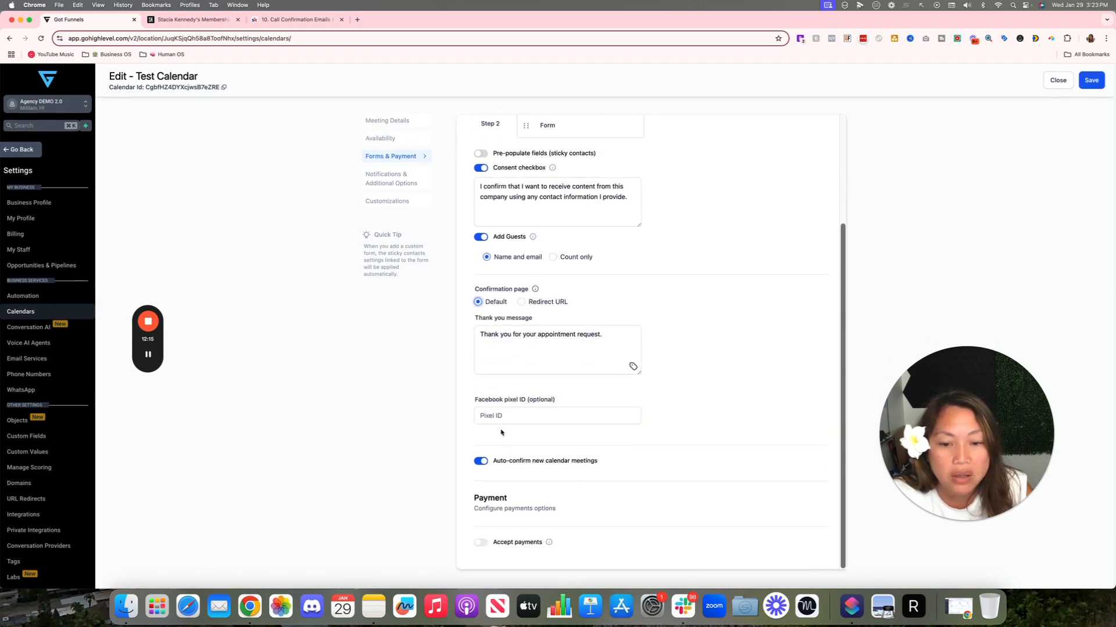
left_click(490, 545)
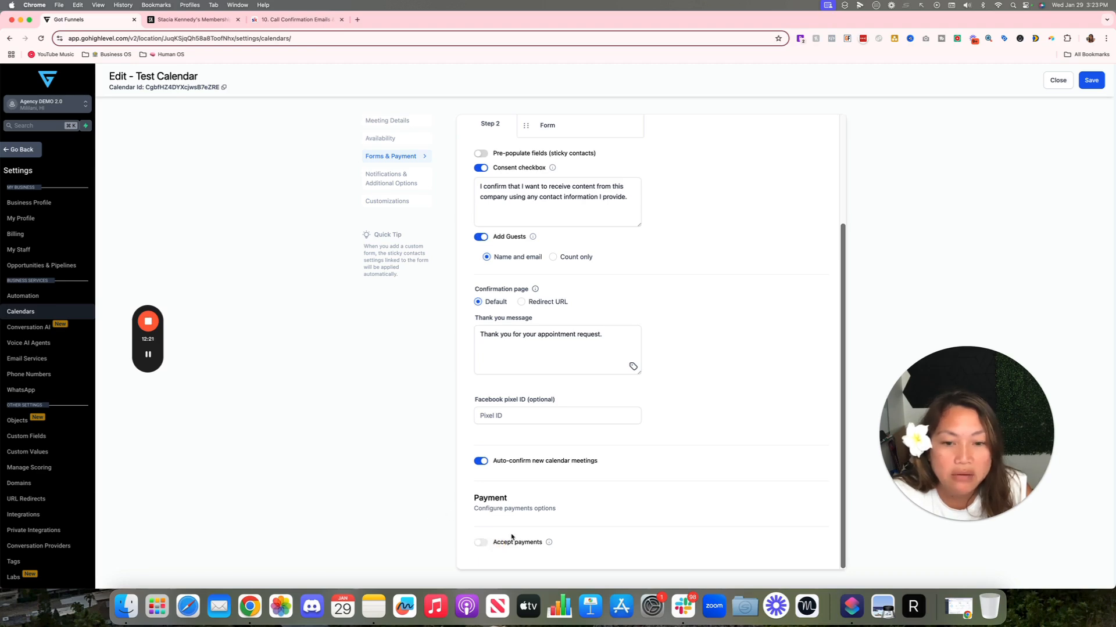
left_click(481, 543)
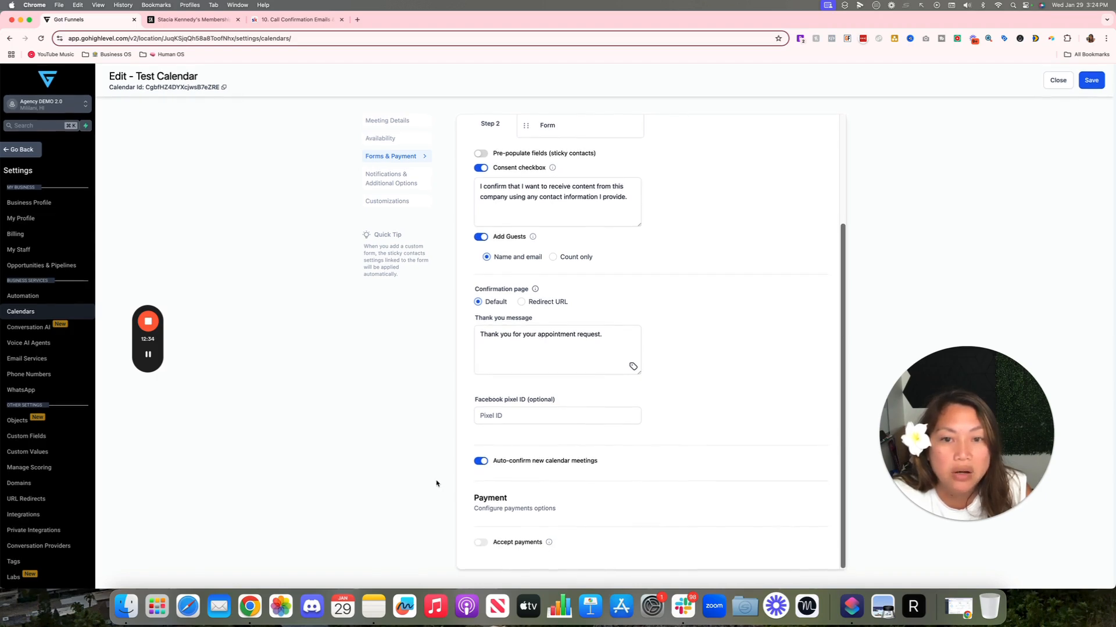
Step: Open the Notifications & Additional Options settings and review the notification types, invitation options and cancellation and reschedule policy
left_click(386, 184)
scroll(479, 263, "up", 3)
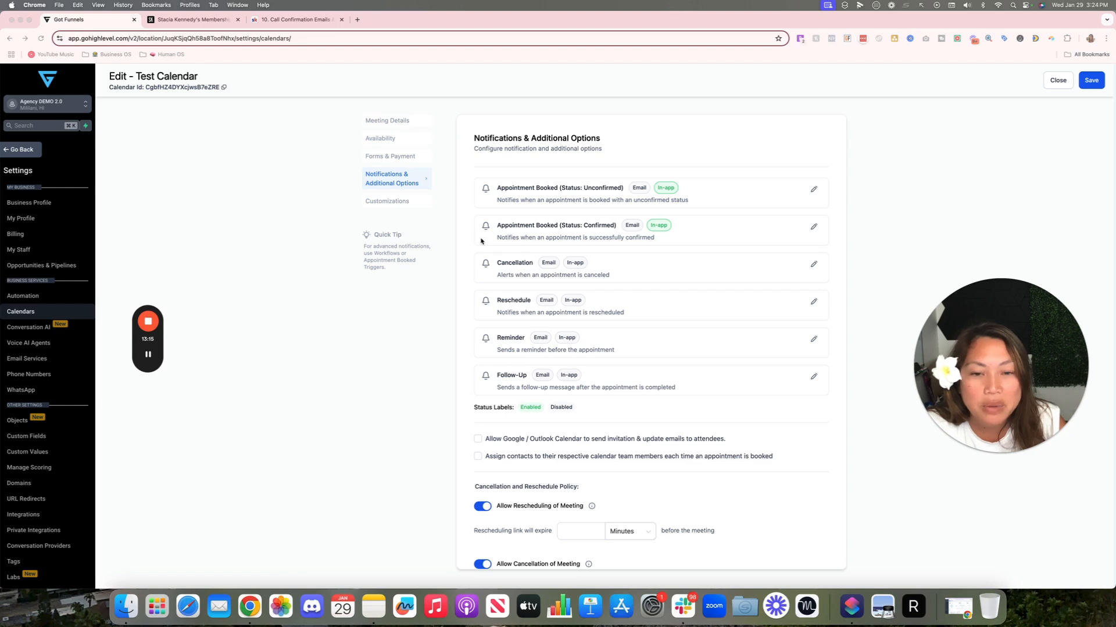
scroll(481, 242, "down", 3)
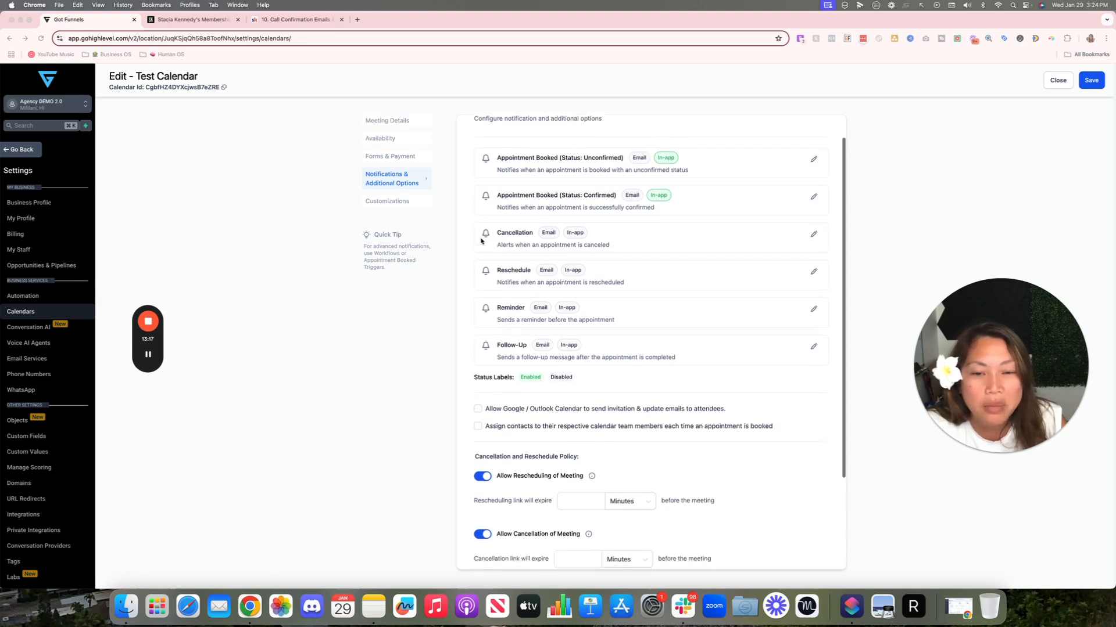
scroll(481, 241, "up", 4)
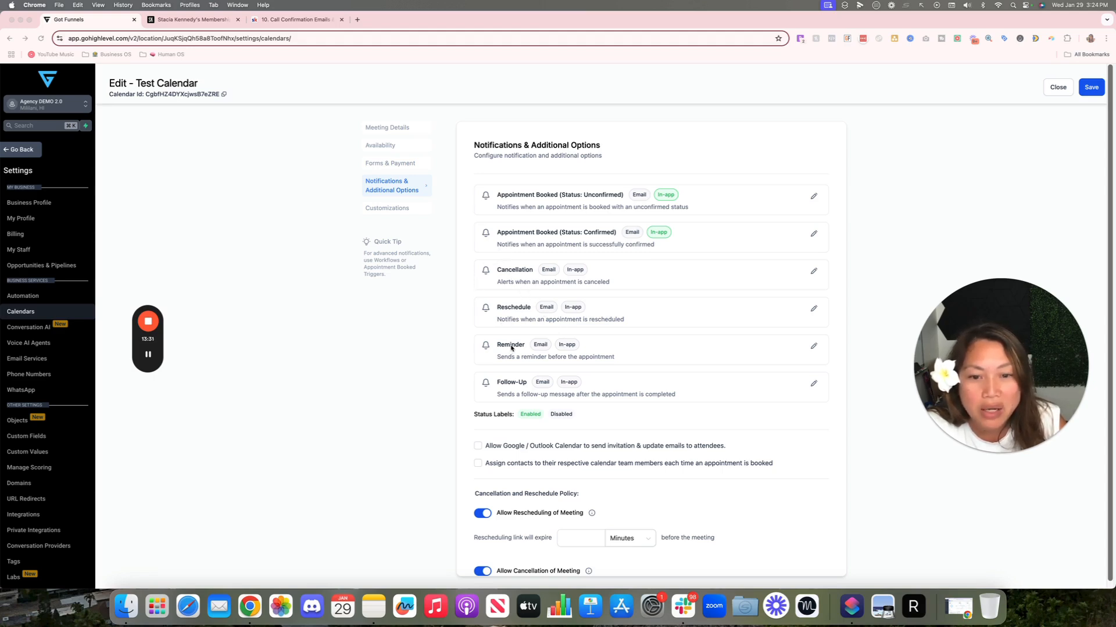
scroll(512, 351, "down", 3)
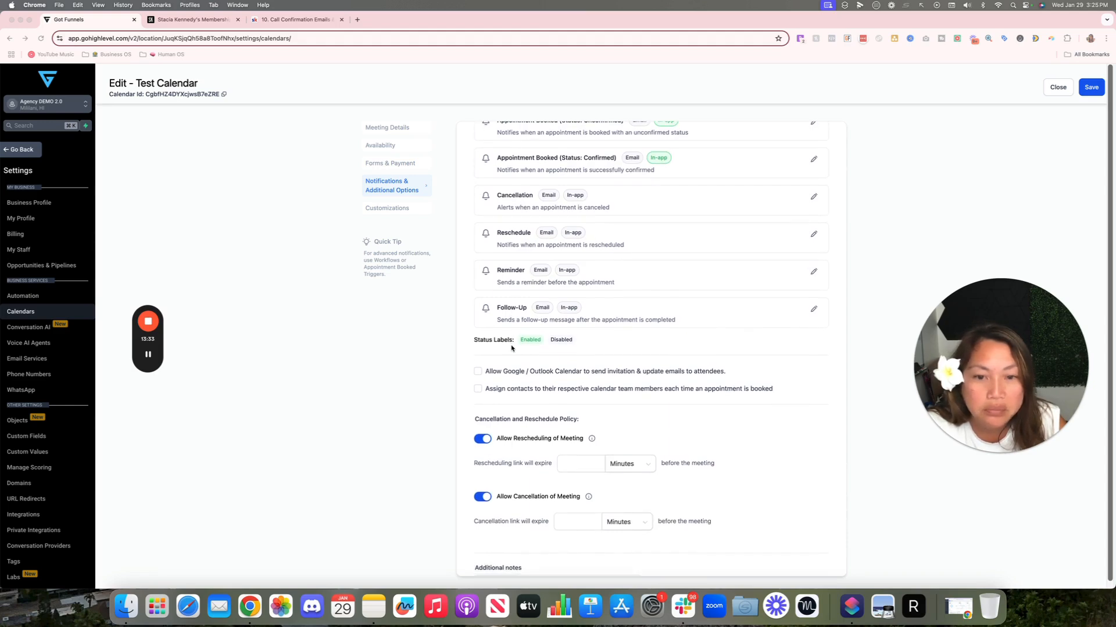
scroll(511, 348, "down", 2)
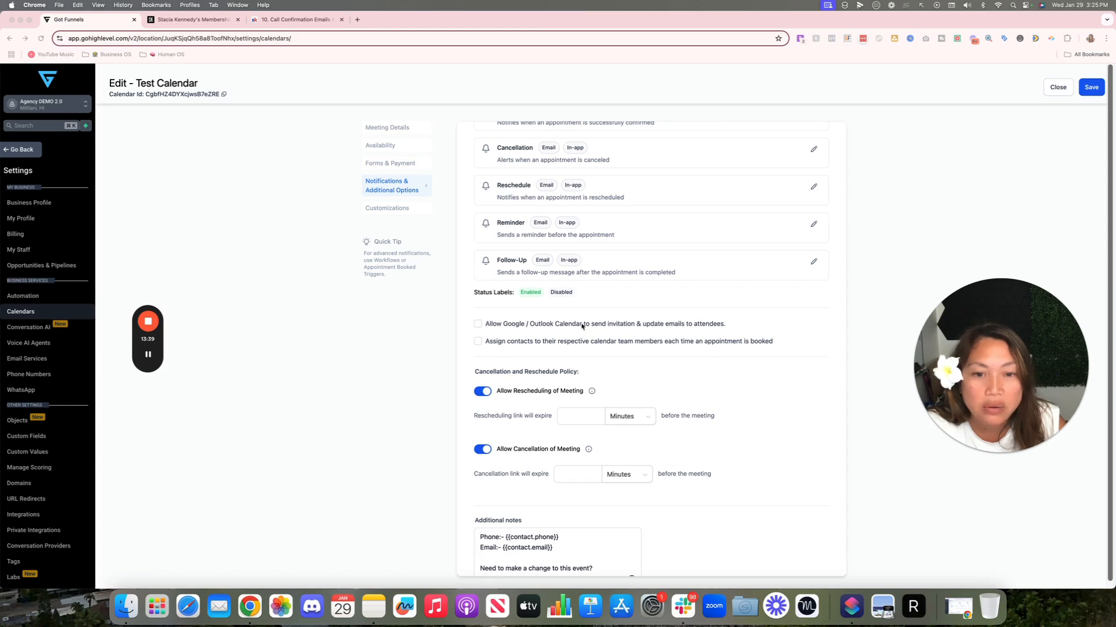
Step: Allow Google / Outlook Calendar to send invitation and update emails to attendees
left_click(476, 326)
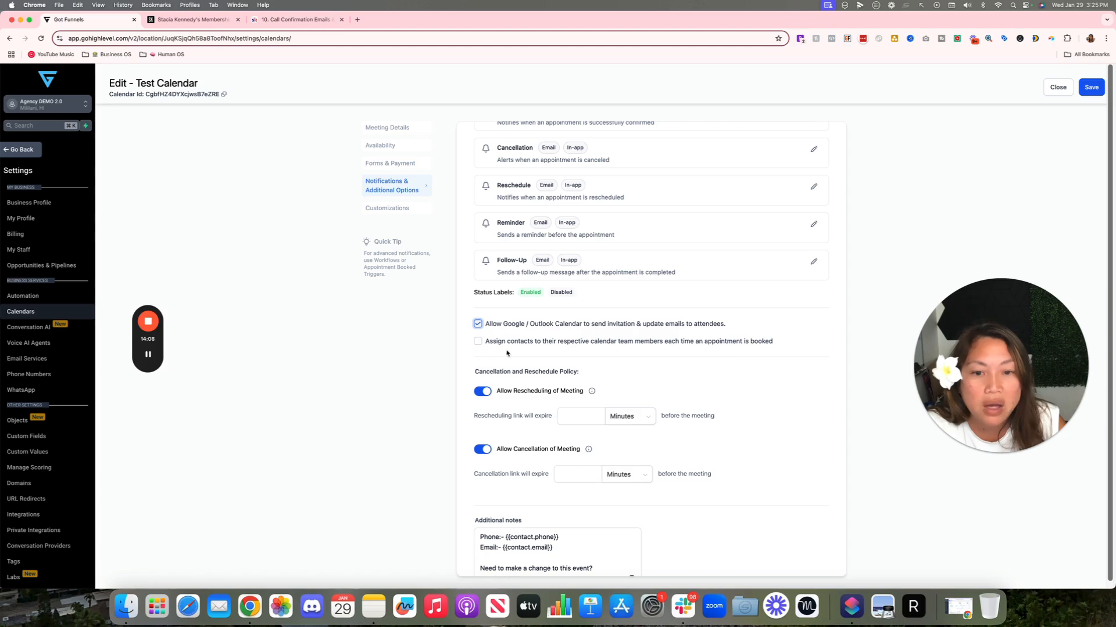
scroll(473, 352, "down", 1)
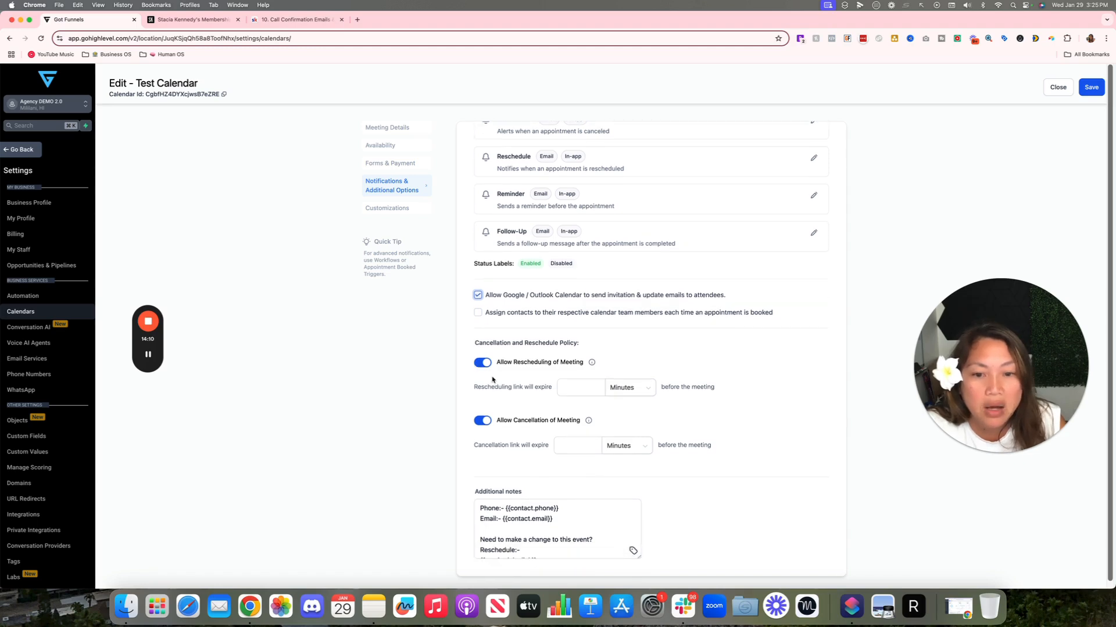
scroll(500, 401, "down", 1)
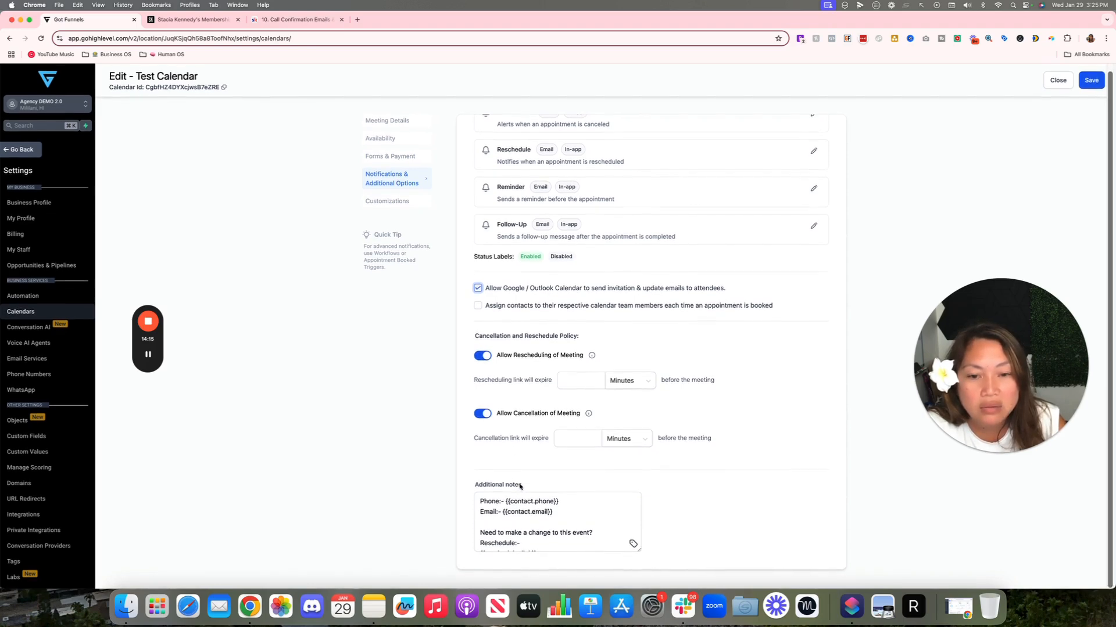
Step: Disable meeting rescheduling and cancellation in the policy, and enable both again
left_click(483, 414)
left_click(483, 397)
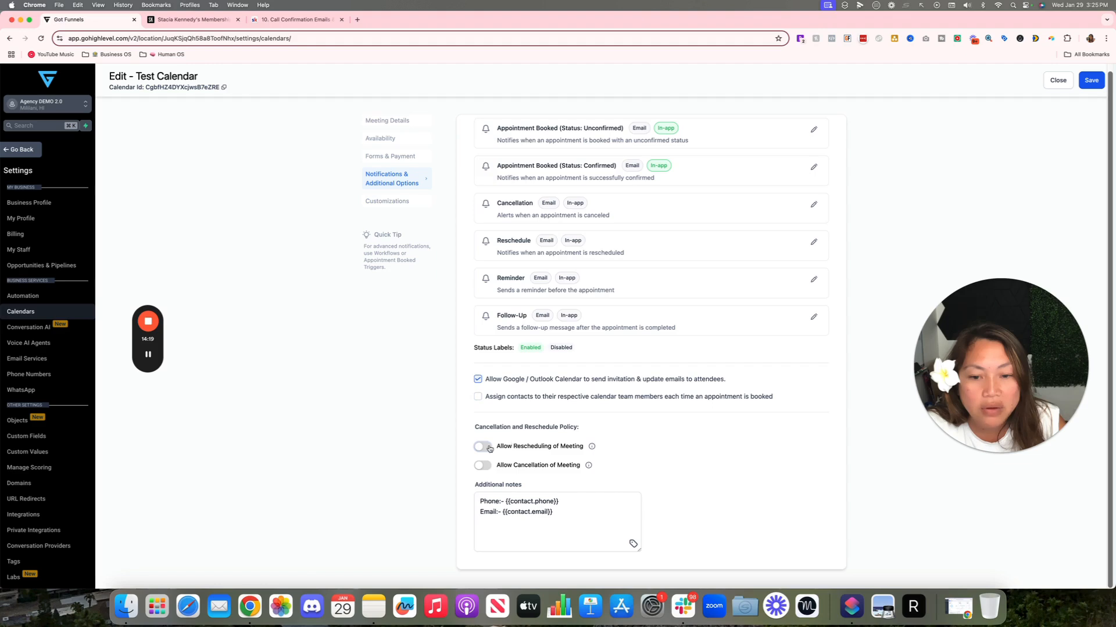
left_click(491, 446)
left_click(498, 451)
scroll(500, 450, "down", 2)
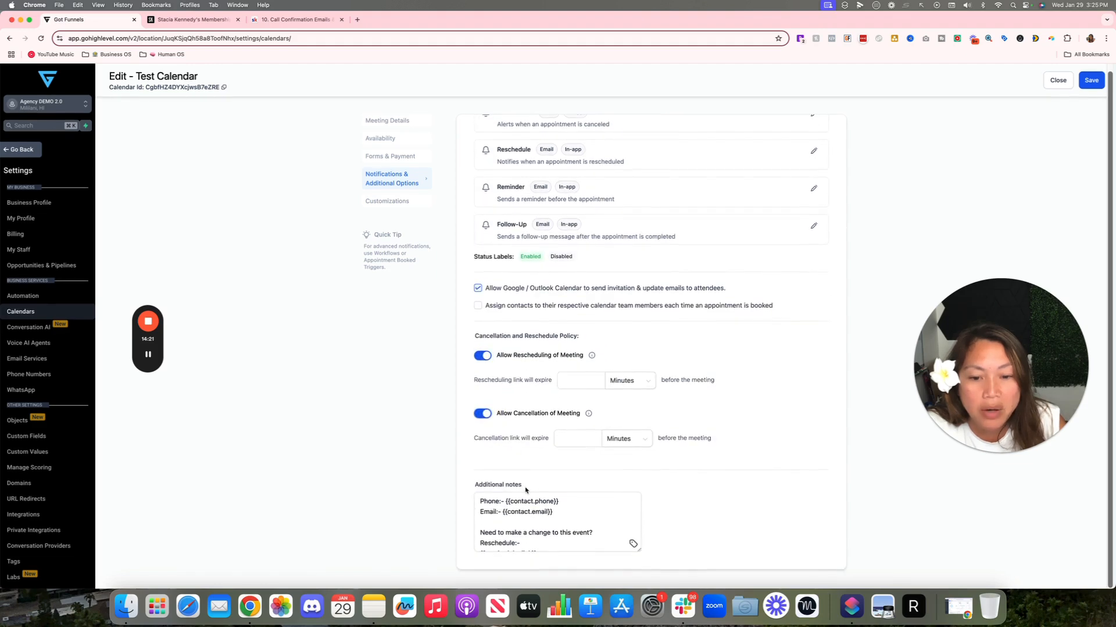
Step: Review the contact fields and the reschedule and cancellation link placeholders in the calendar's additional notes
scroll(523, 526, "down", 2)
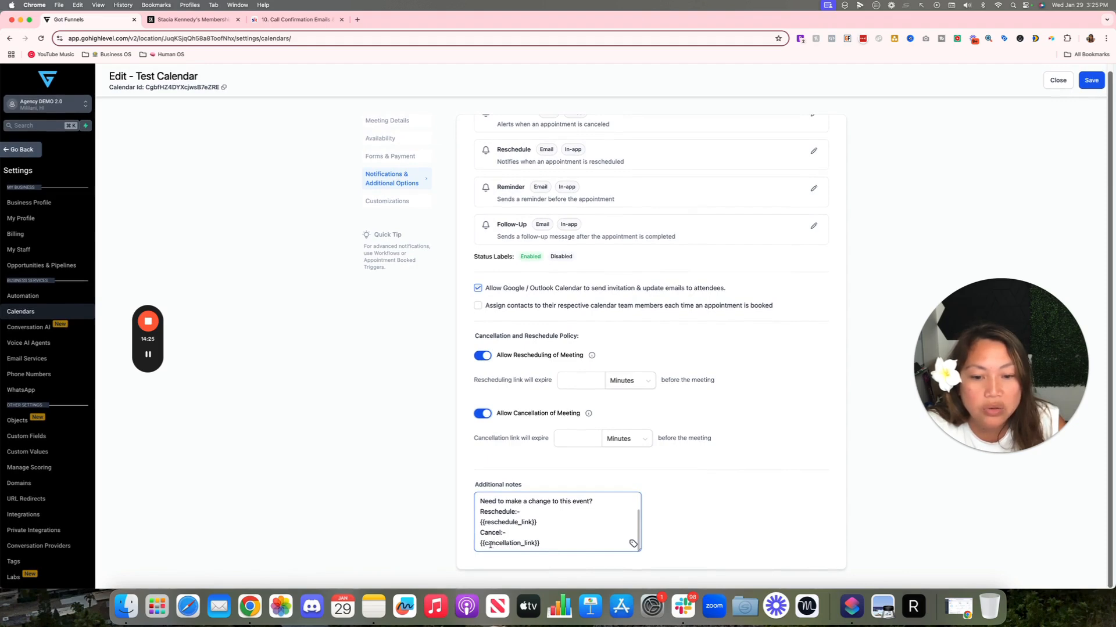
scroll(522, 534, "up", 5)
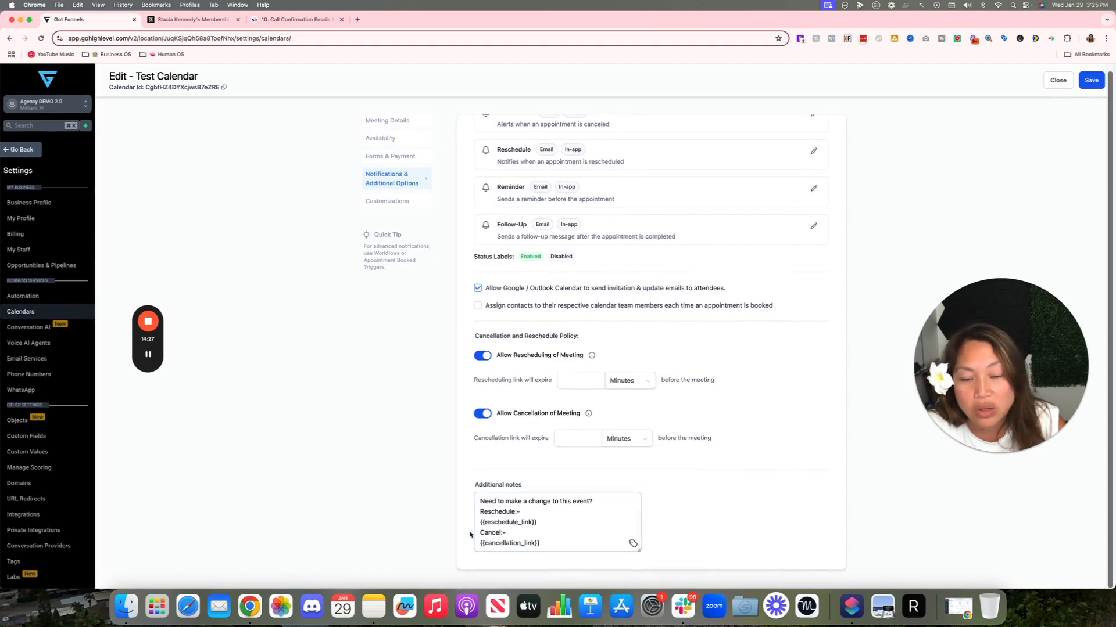
scroll(531, 531, "down", 2)
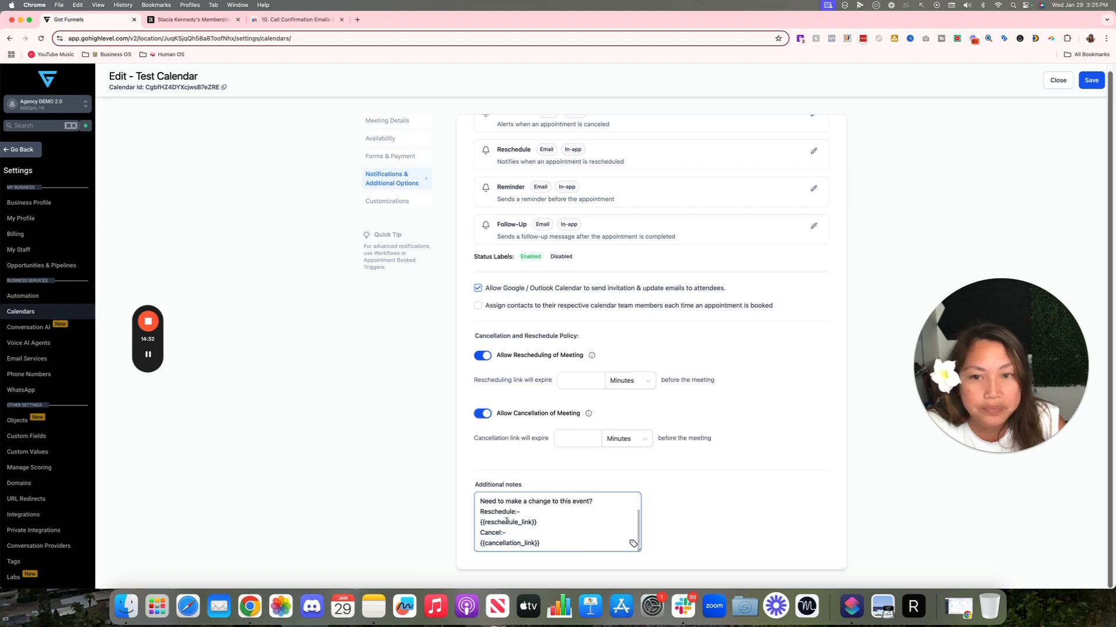
scroll(552, 485, "up", 3)
scroll(546, 507, "down", 3)
scroll(544, 509, "up", 3)
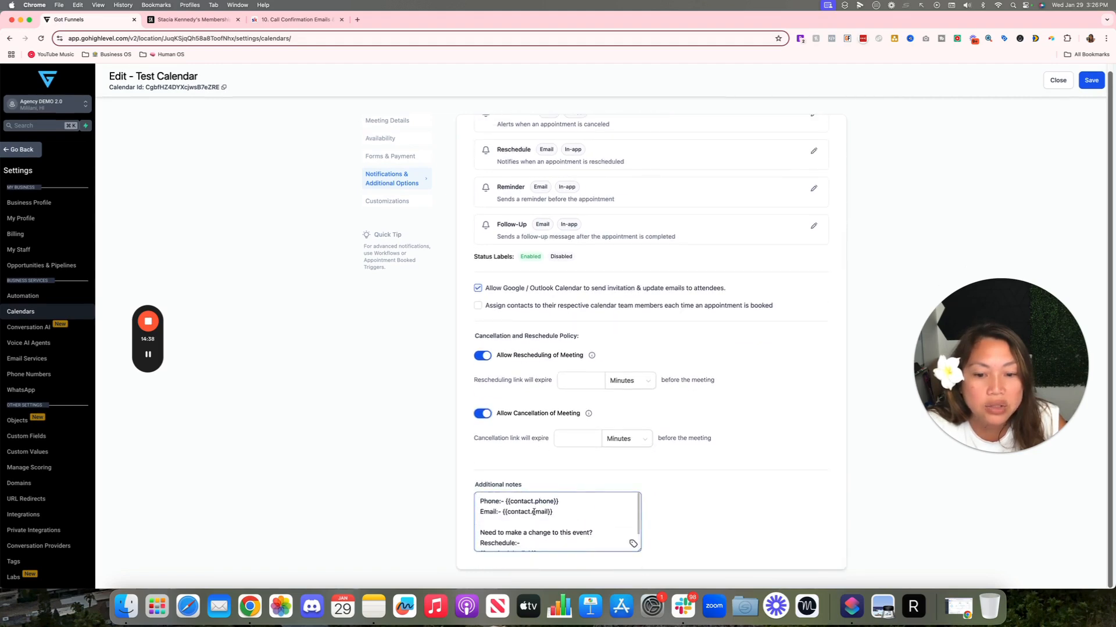
scroll(534, 510, "up", 3)
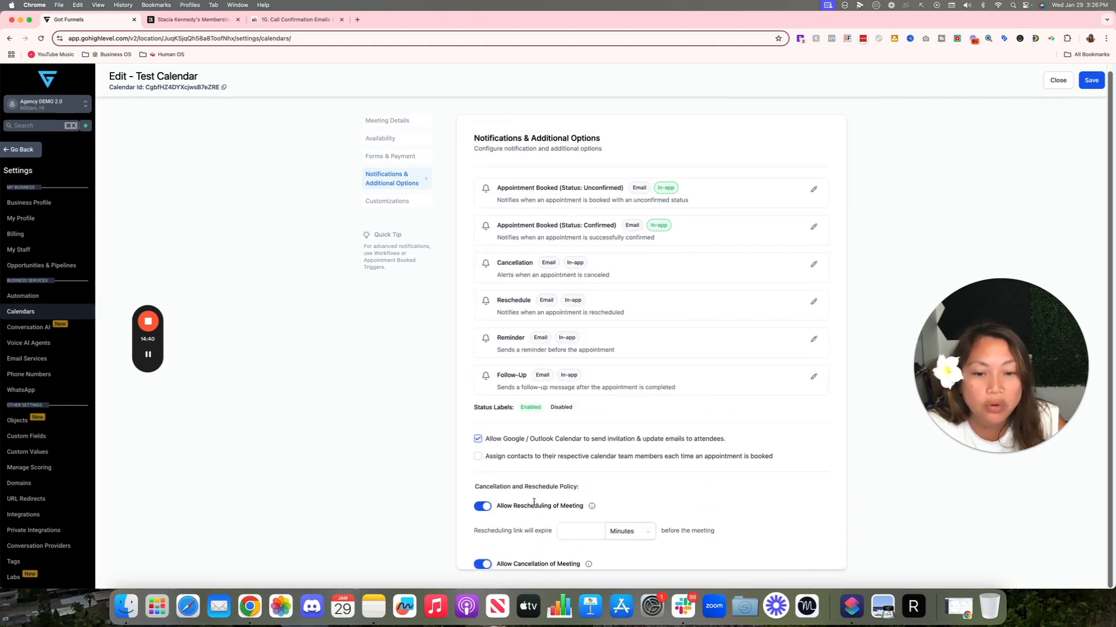
scroll(534, 507, "down", 3)
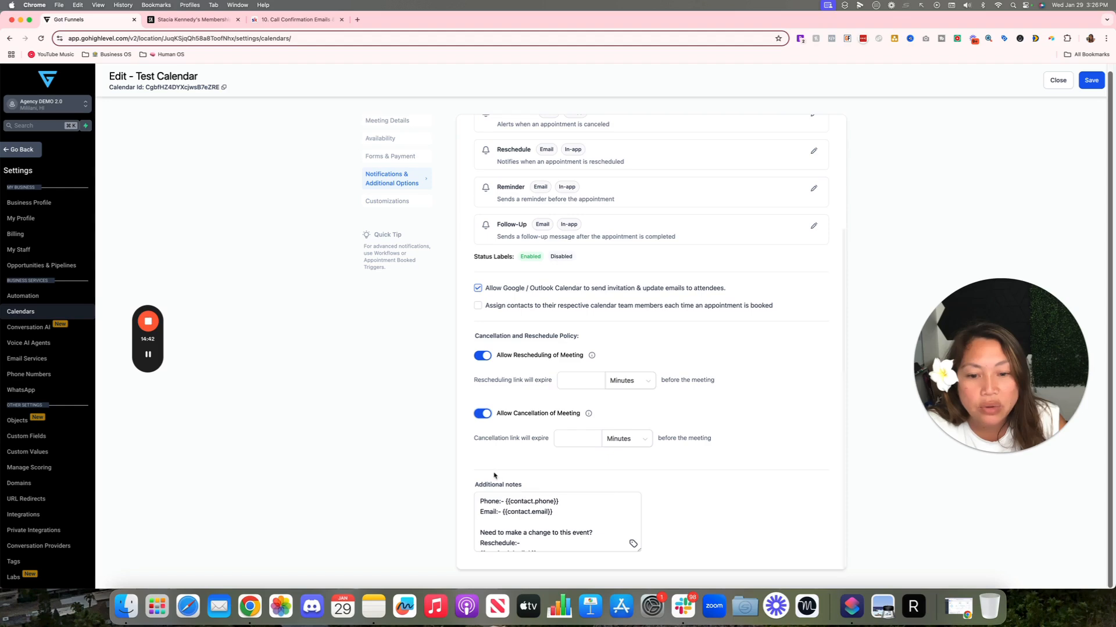
scroll(493, 501, "down", 2)
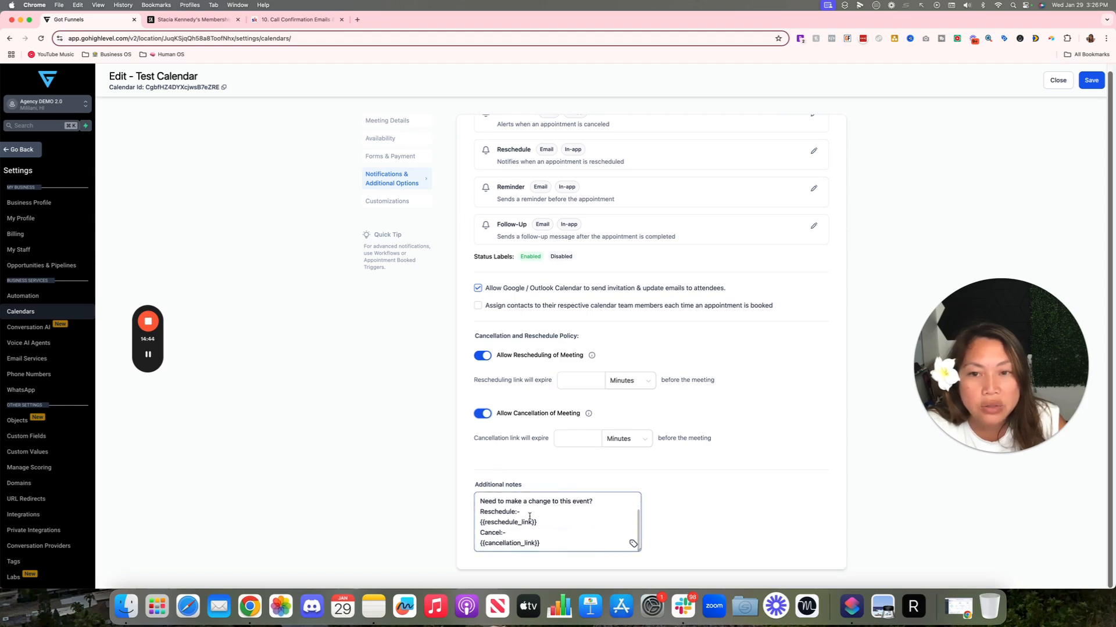
Step: Open the Customizations settings and review the cover image, widget style, colors, button text, custom code and staff selection options
left_click(385, 201)
scroll(523, 283, "up", 3)
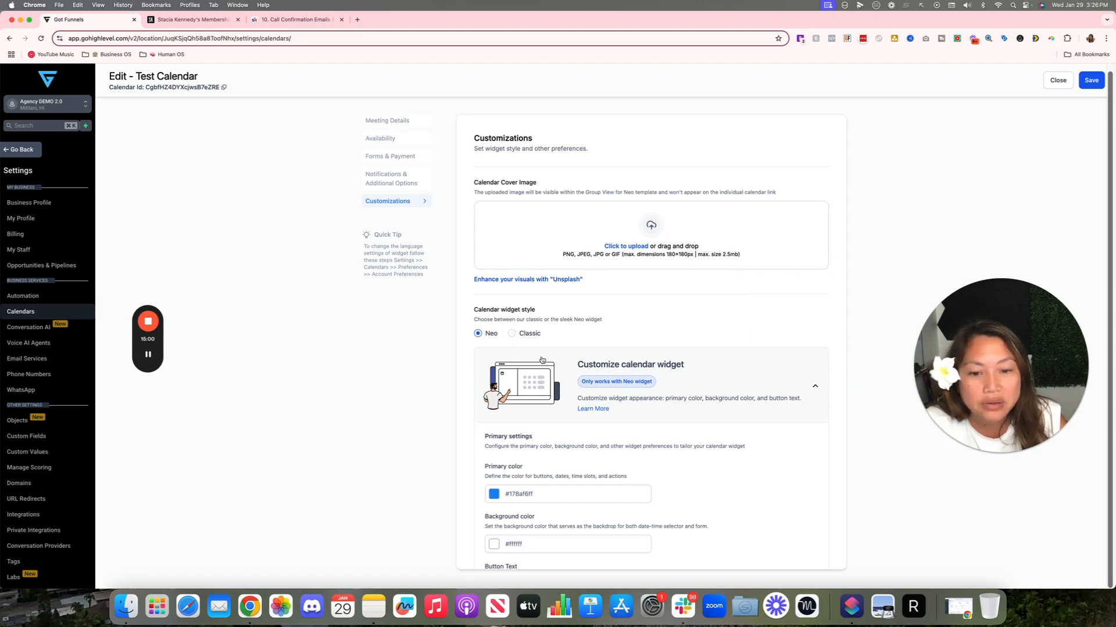
scroll(542, 360, "down", 3)
scroll(541, 359, "down", 5)
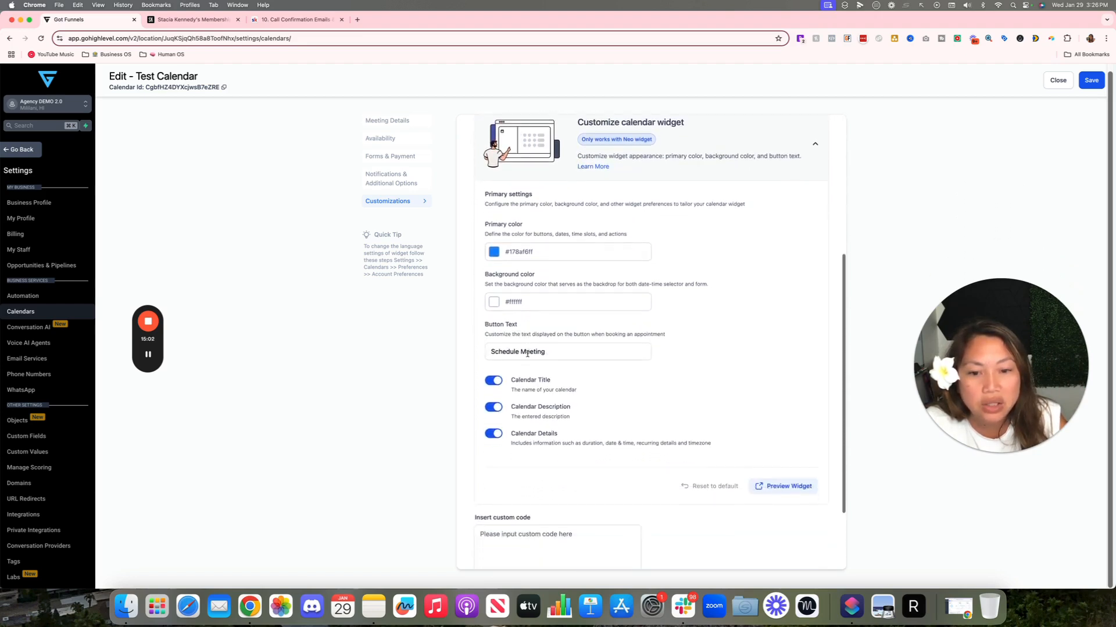
scroll(521, 337, "down", 1)
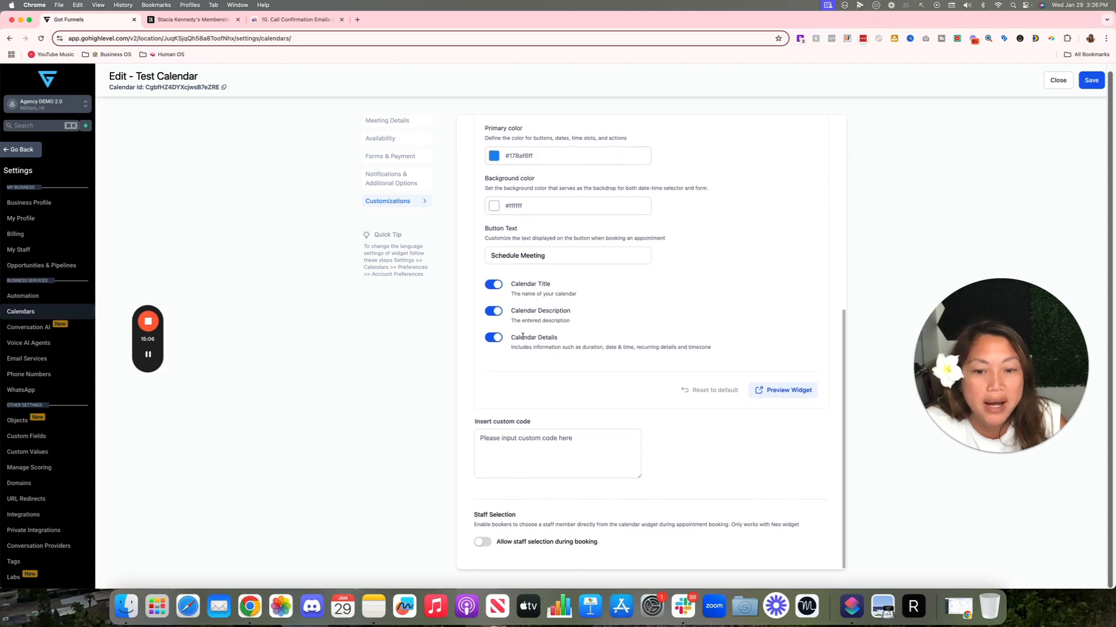
left_click(519, 443)
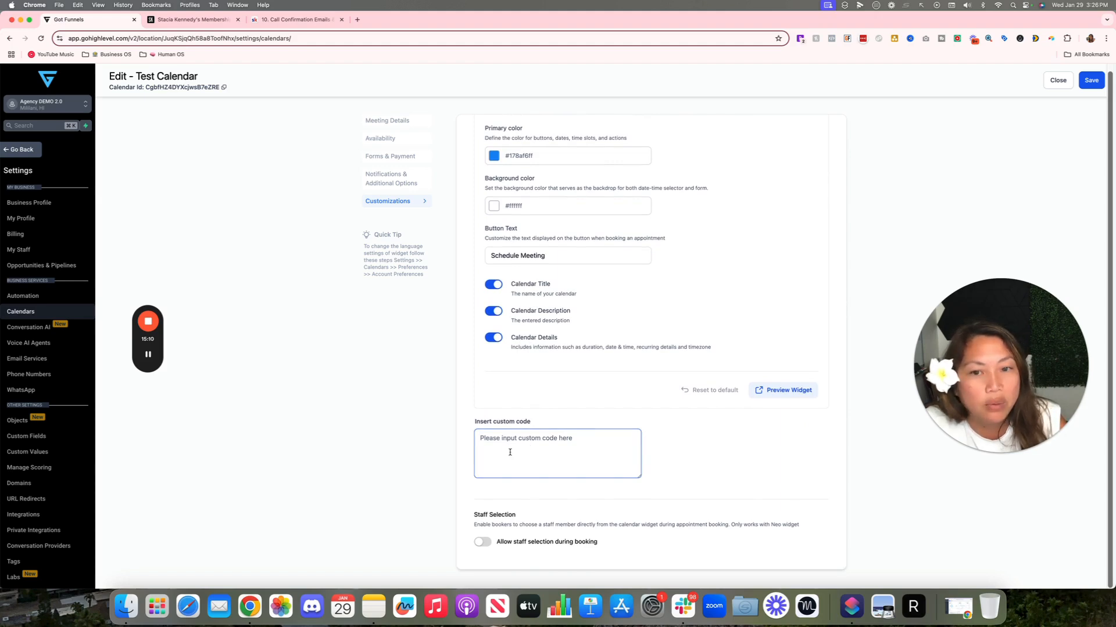
left_click(523, 505)
scroll(480, 542, "up", 1)
scroll(497, 543, "down", 1)
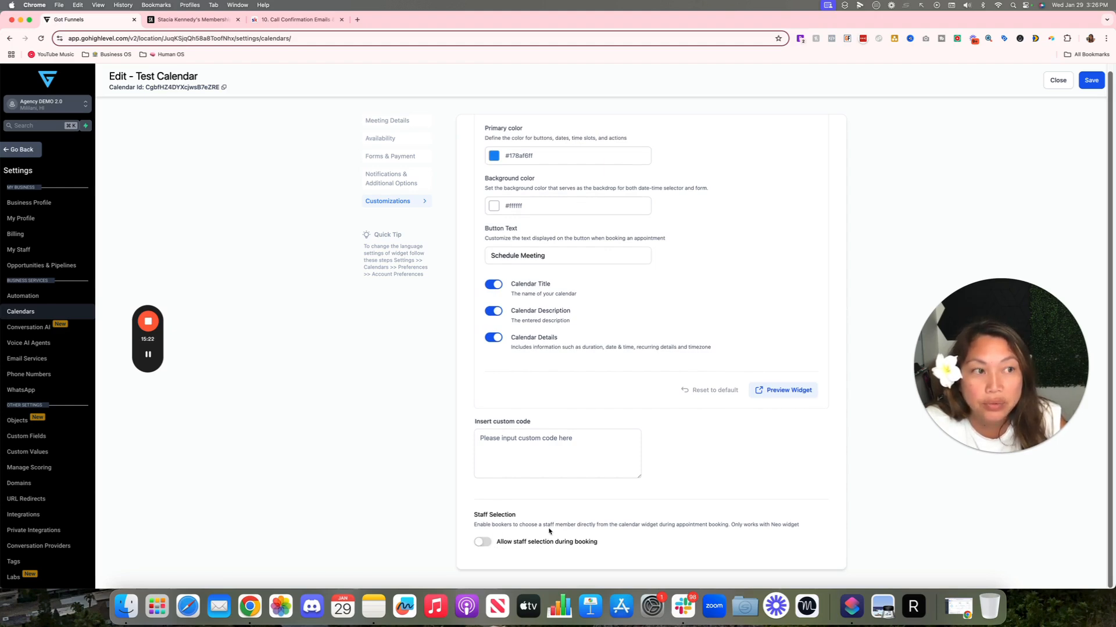
Step: Save the Test Calendar settings
scroll(634, 520, "up", 1)
scroll(634, 520, "up", 6)
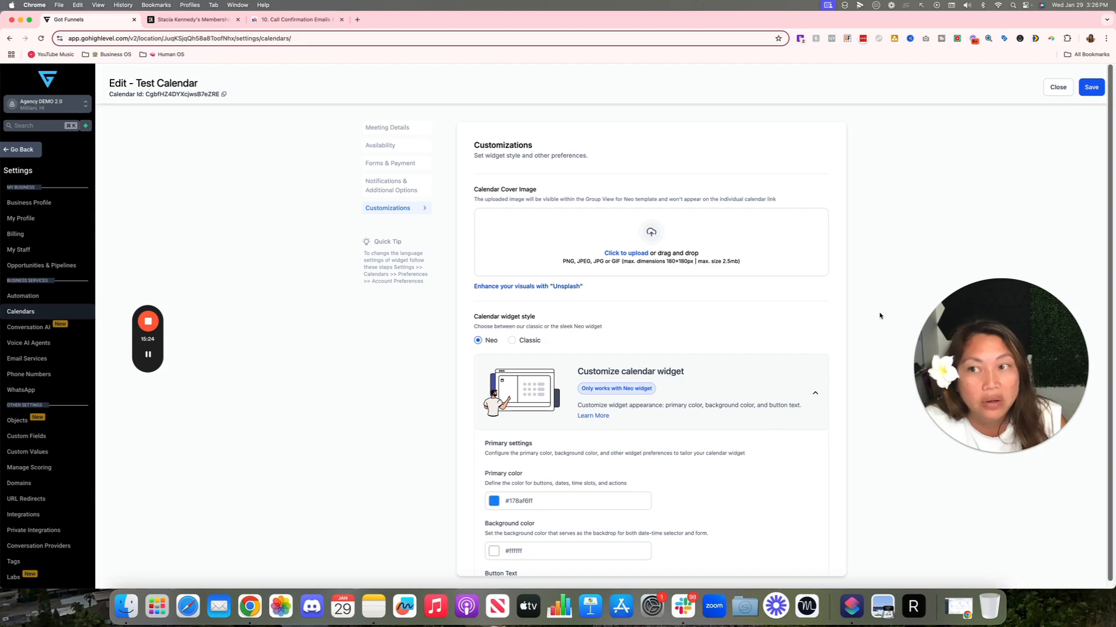
left_click(1093, 89)
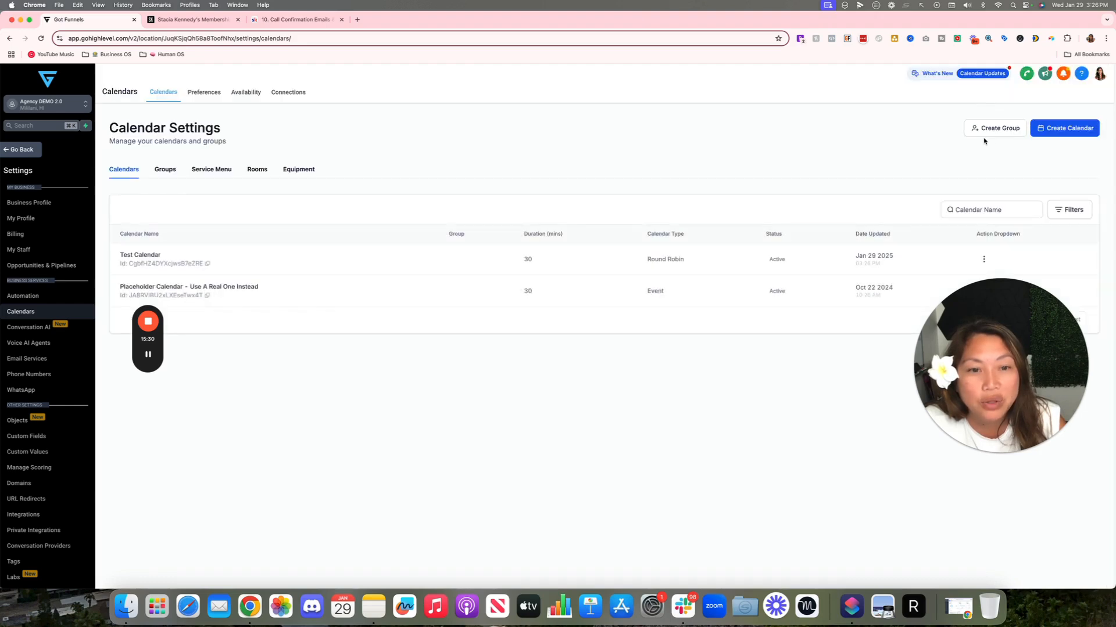
left_click_drag(994, 295, 950, 356)
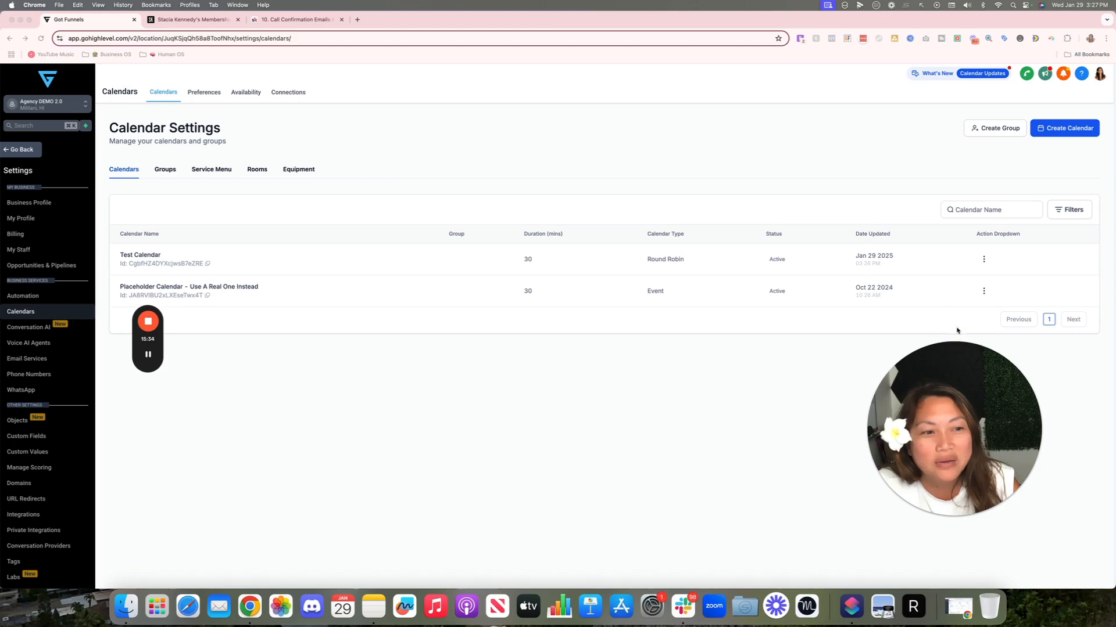
Step: Open the sharing options of Test Calendar and copy its scheduling link
left_click(983, 263)
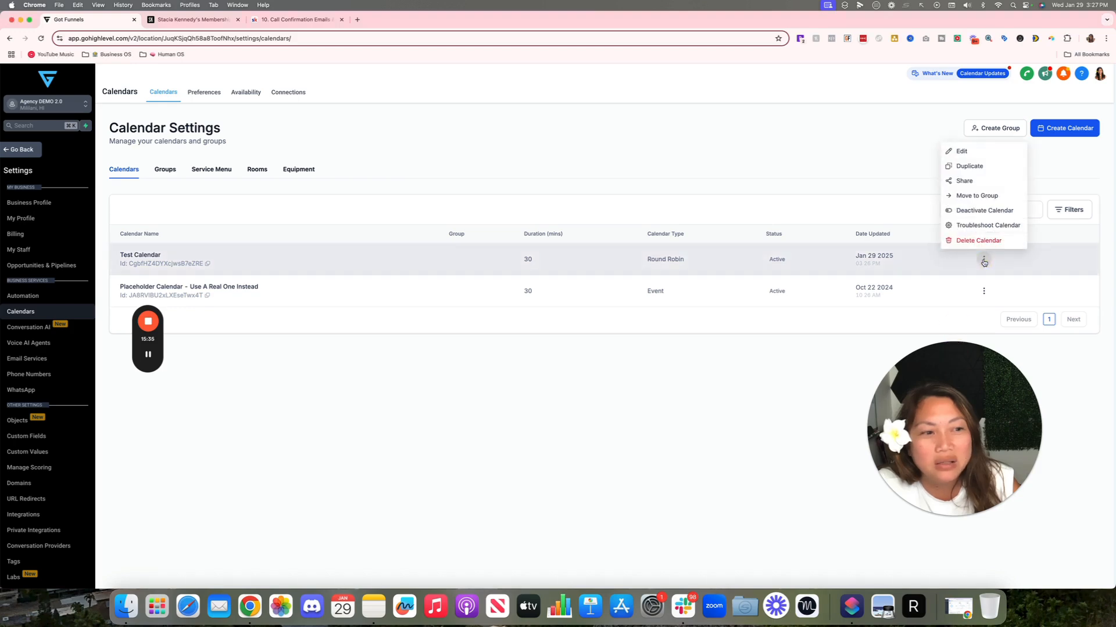
left_click(970, 181)
left_click_drag(528, 338, 651, 338)
left_click(707, 337)
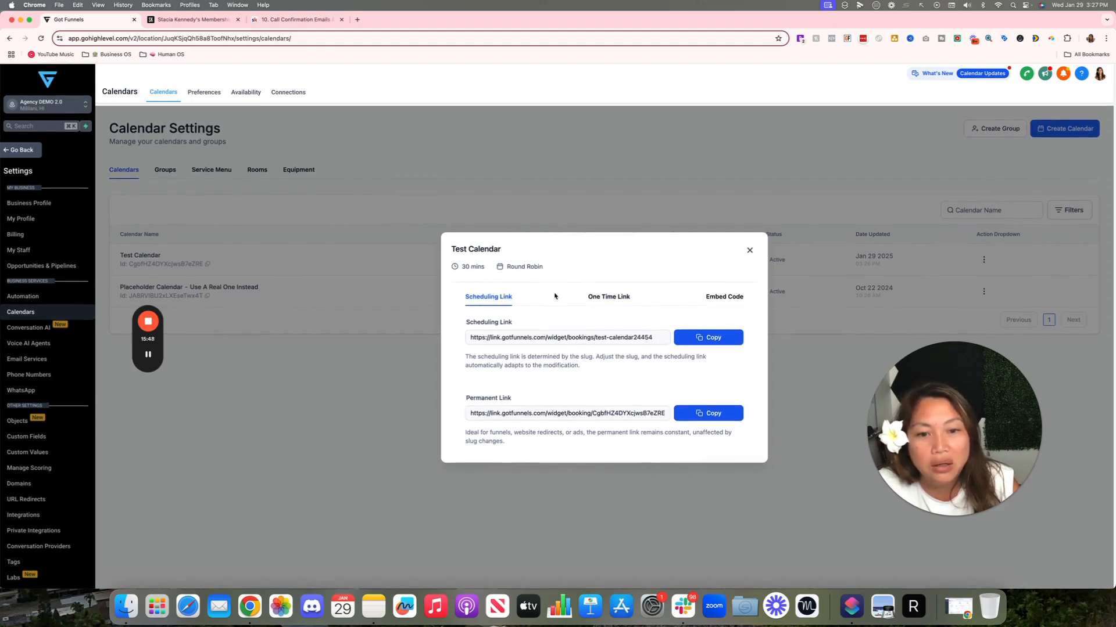
Step: Load the copied scheduling link in a new browser tab
left_click(358, 20)
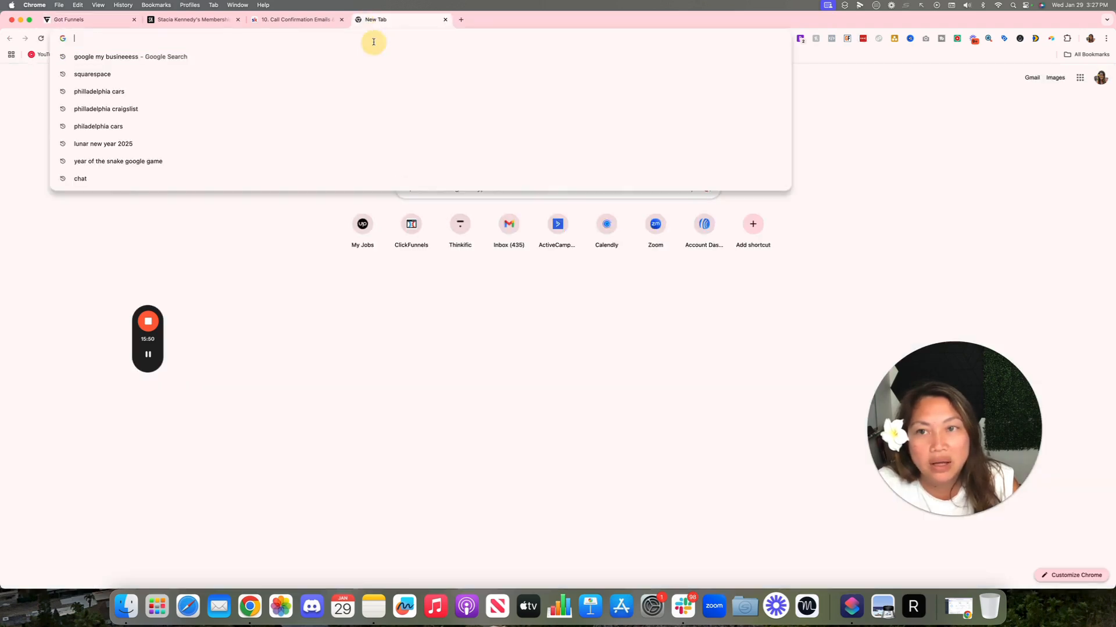
right_click(372, 42)
left_click(409, 91)
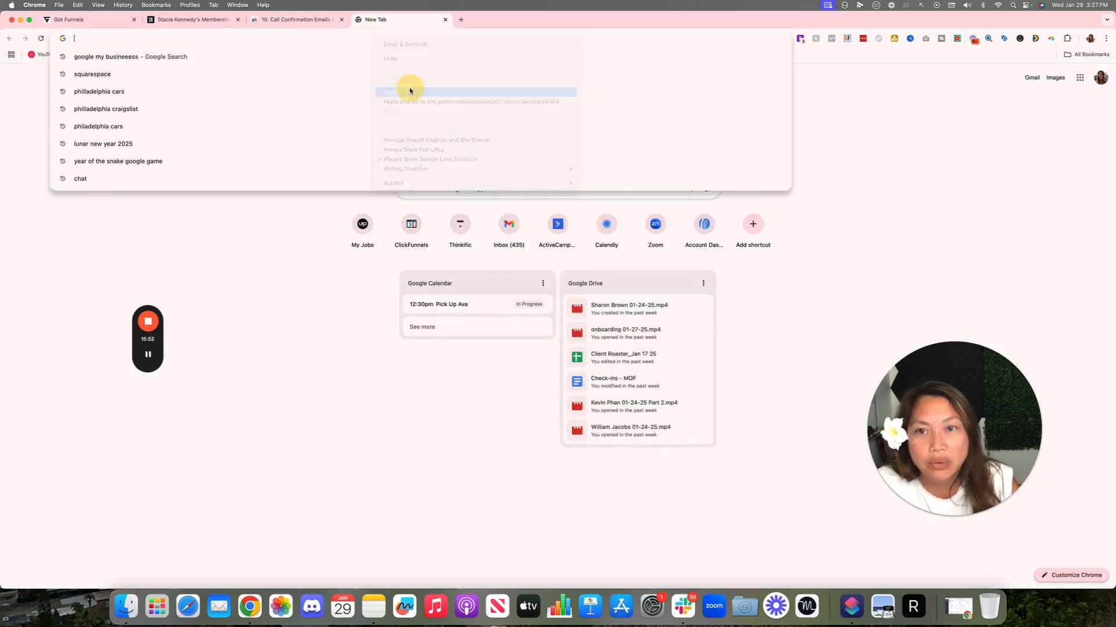
key("Return")
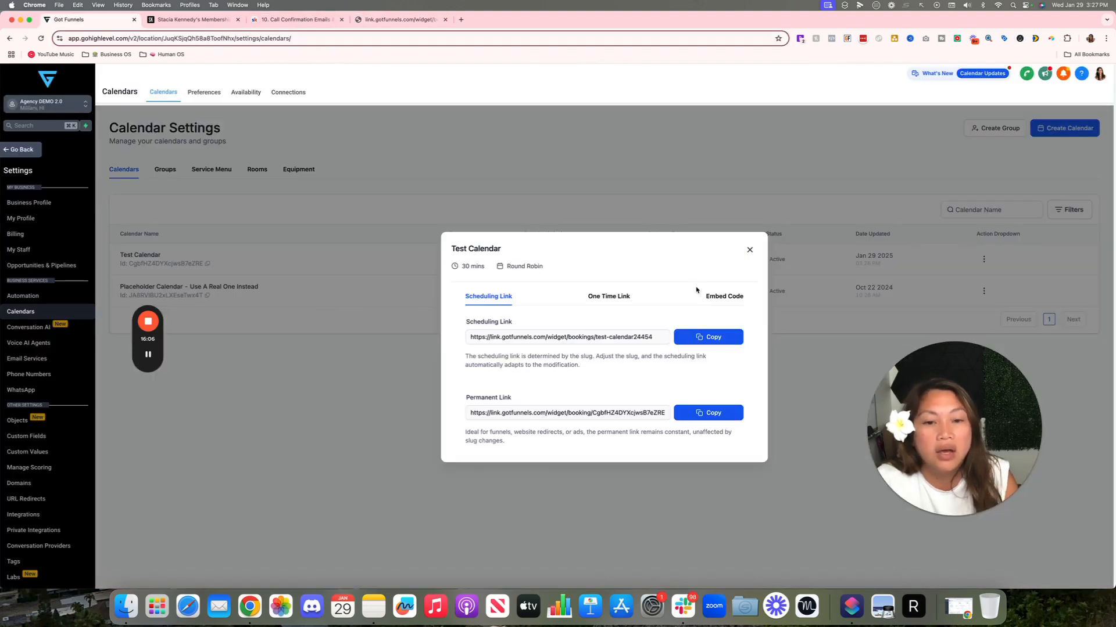
Step: View the One Time Link and Embed Code sharing options of Test Calendar and close the sharing dialog
left_click(613, 297)
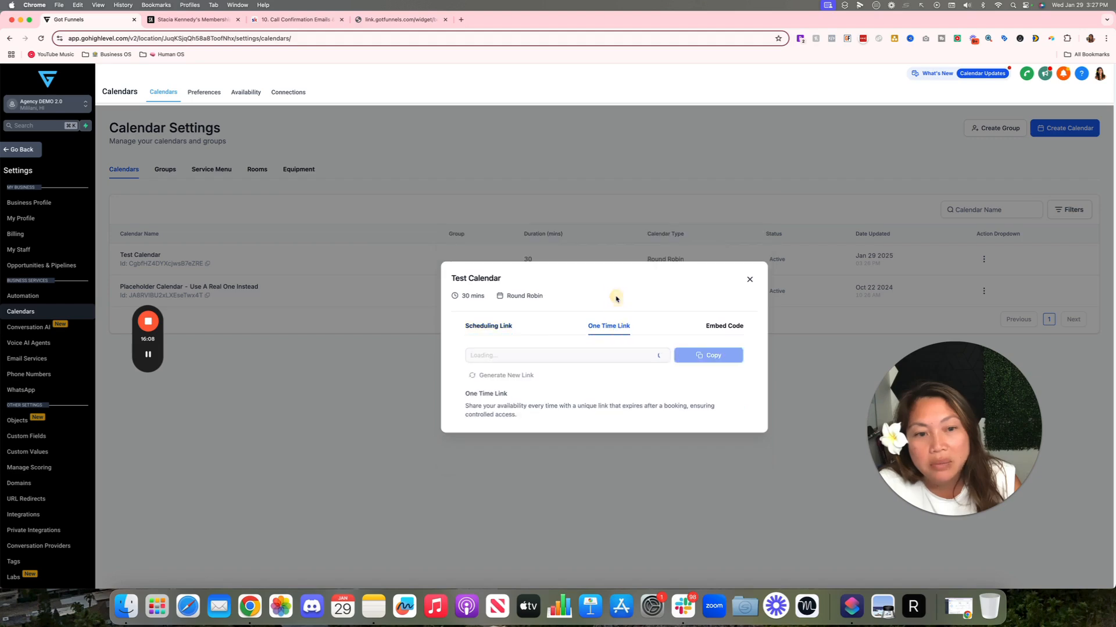
left_click(716, 327)
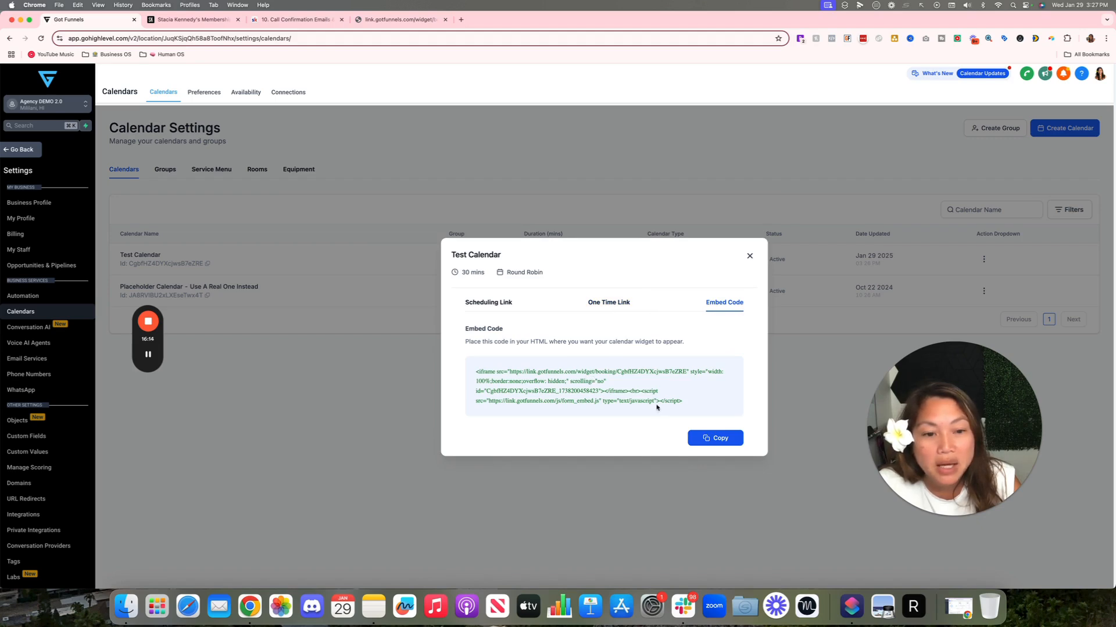
left_click(749, 255)
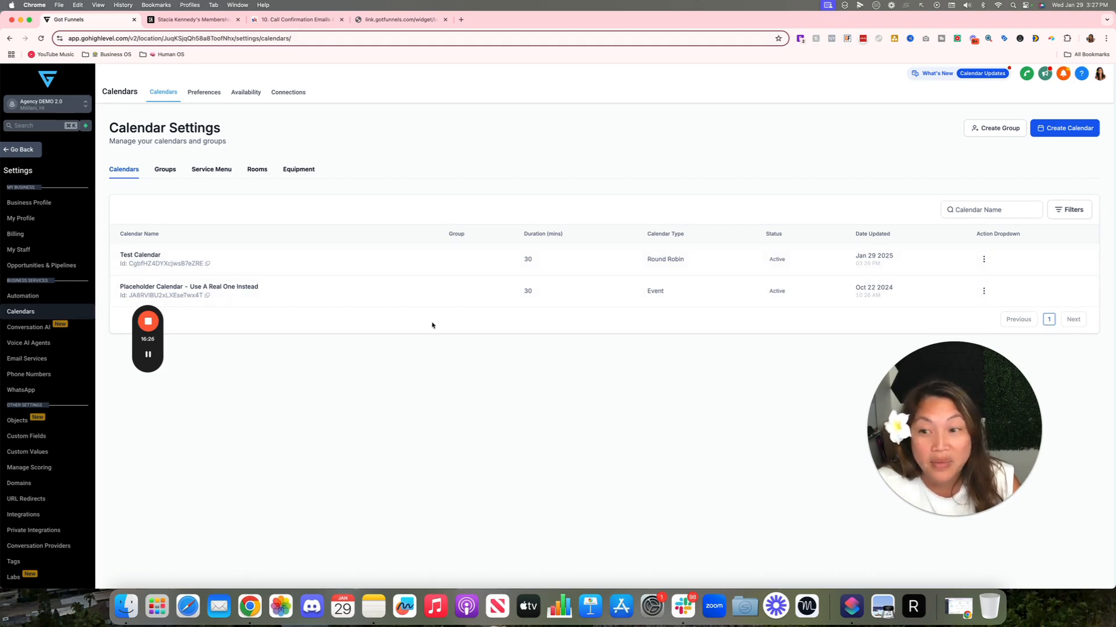
left_click_drag(966, 384, 673, 334)
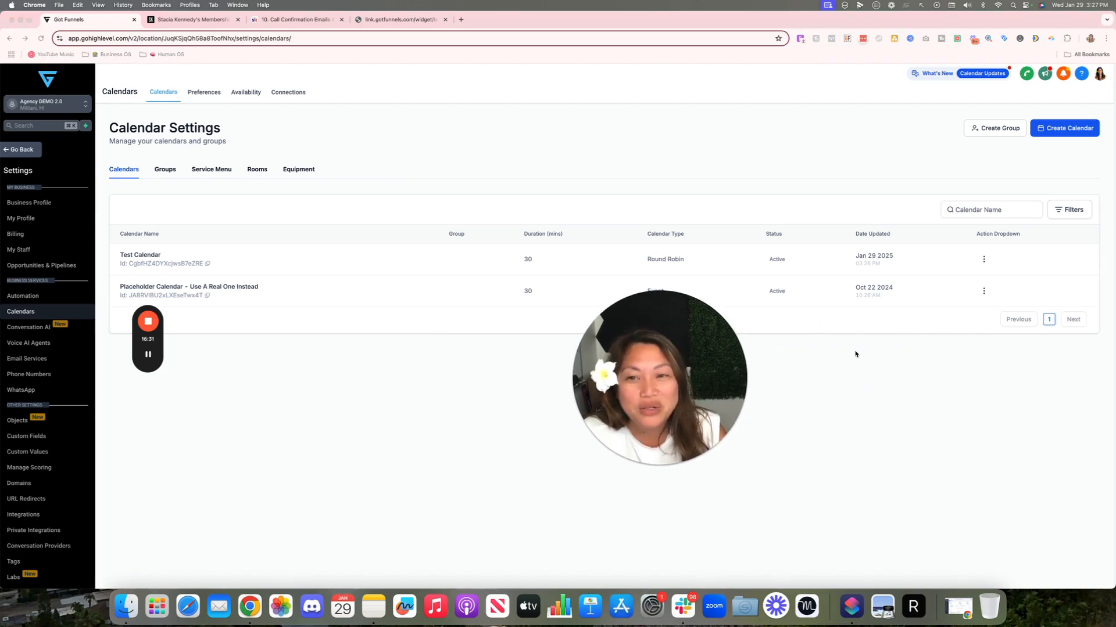